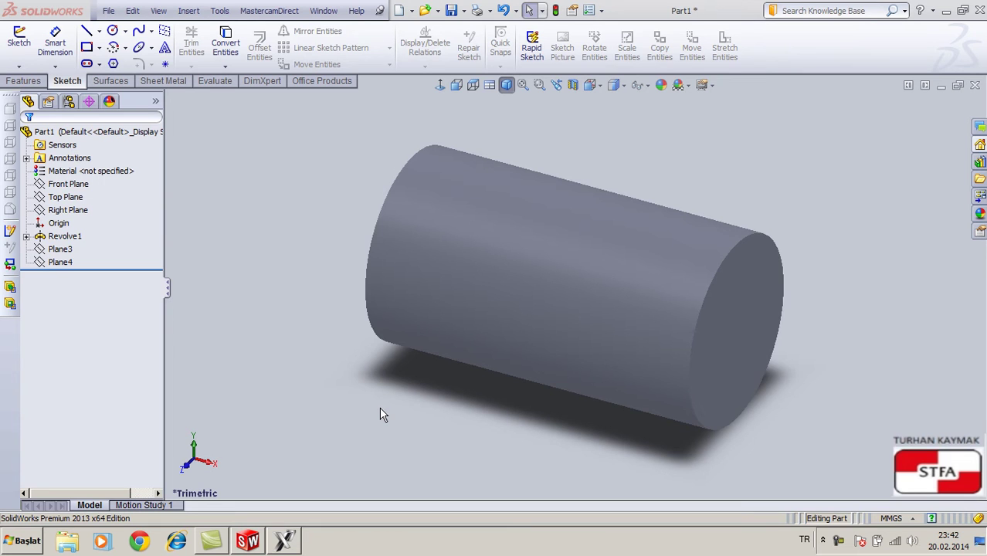
Inspect the cylinder's Sketch1 profile straight on, then exit and rebuild the part.
click(27, 237)
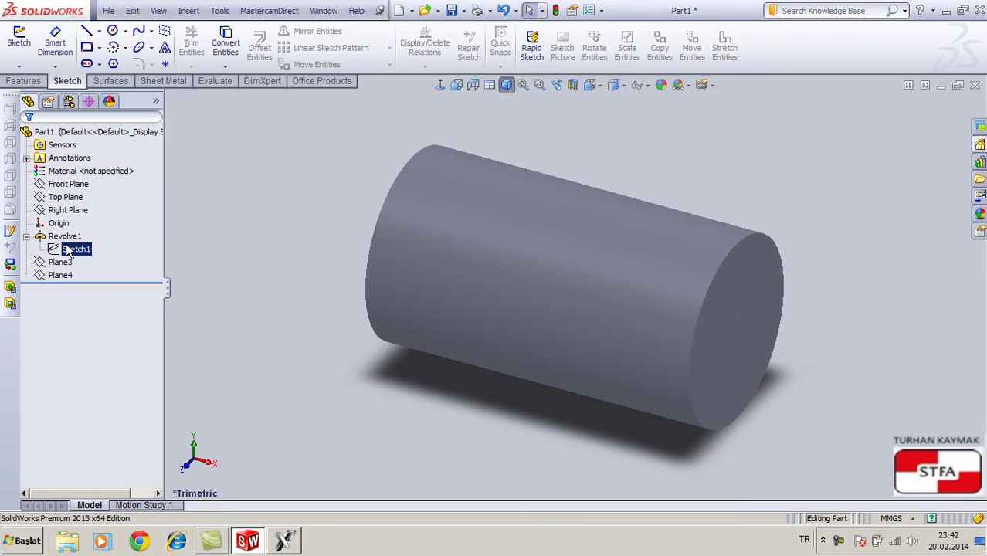
click(73, 249)
click(80, 206)
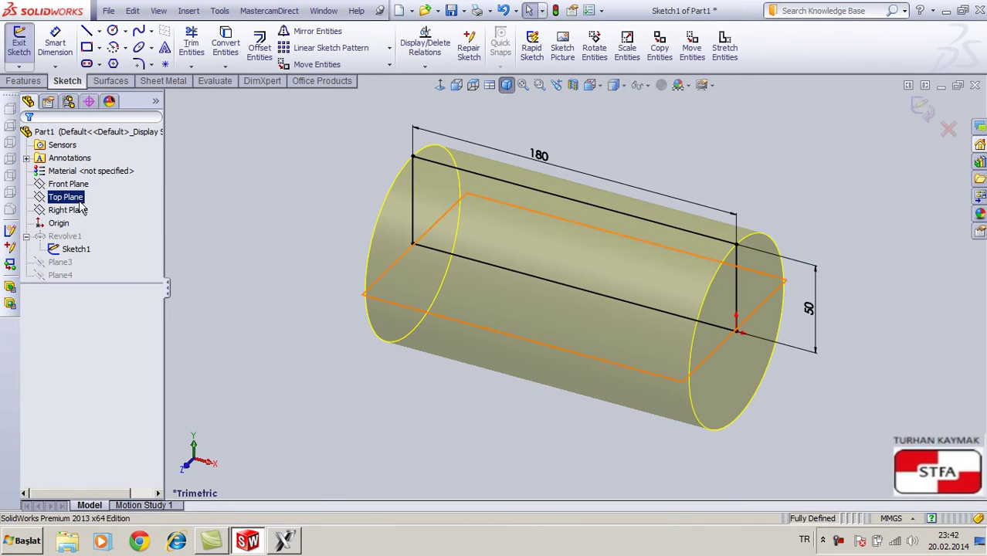
click(440, 85)
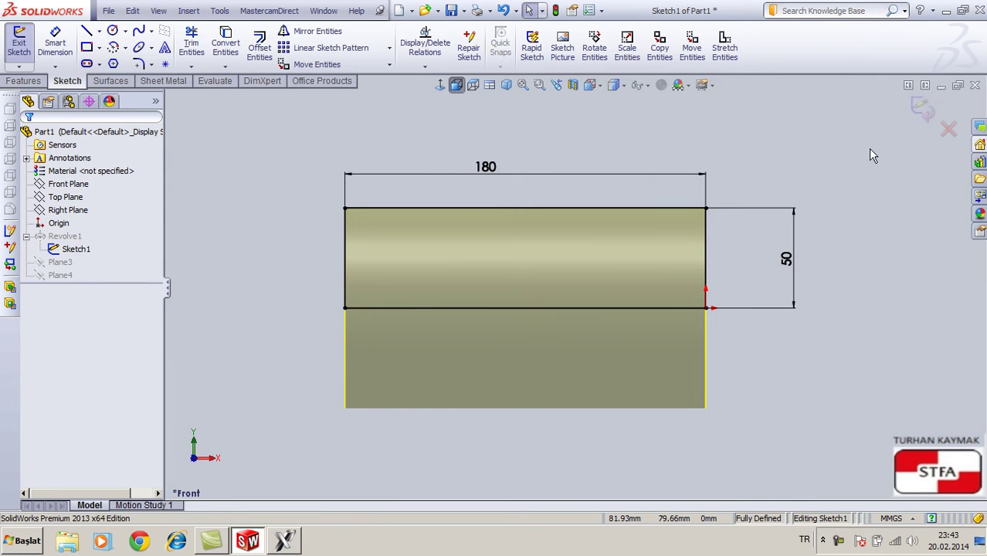
click(923, 109)
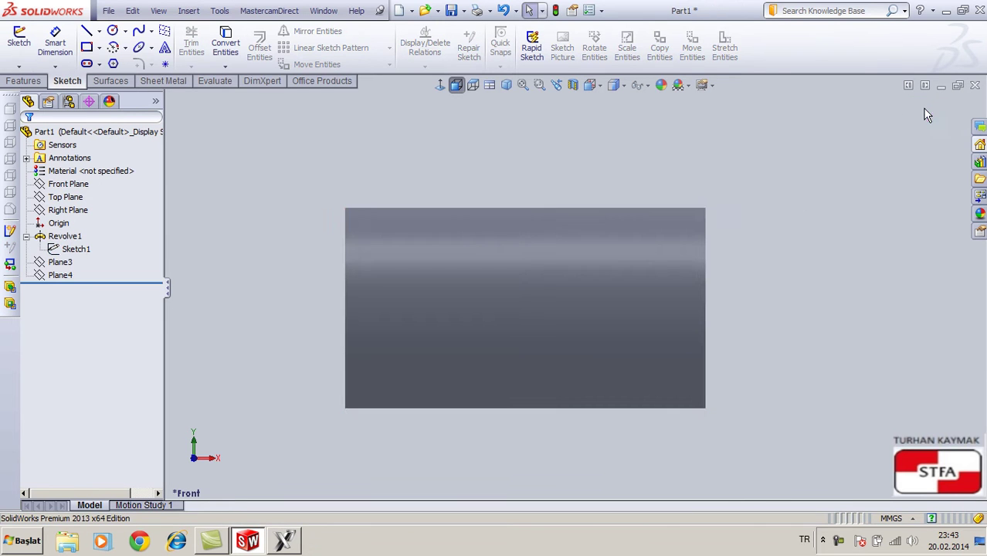
Start a new sketch on Plane3, viewed normal to the plane.
click(60, 262)
middle_drag(330, 194, 262, 231)
click(261, 231)
click(62, 262)
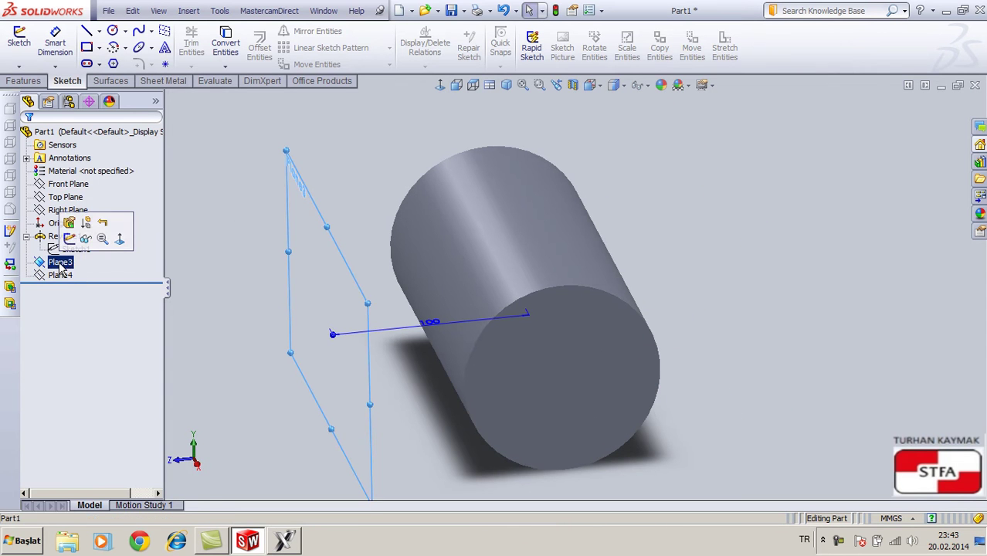
click(119, 242)
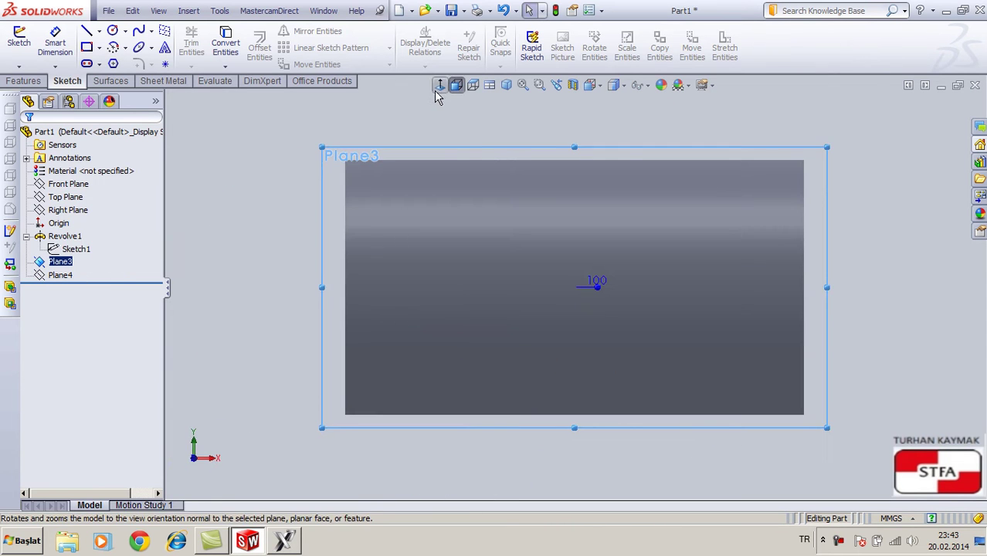
click(440, 86)
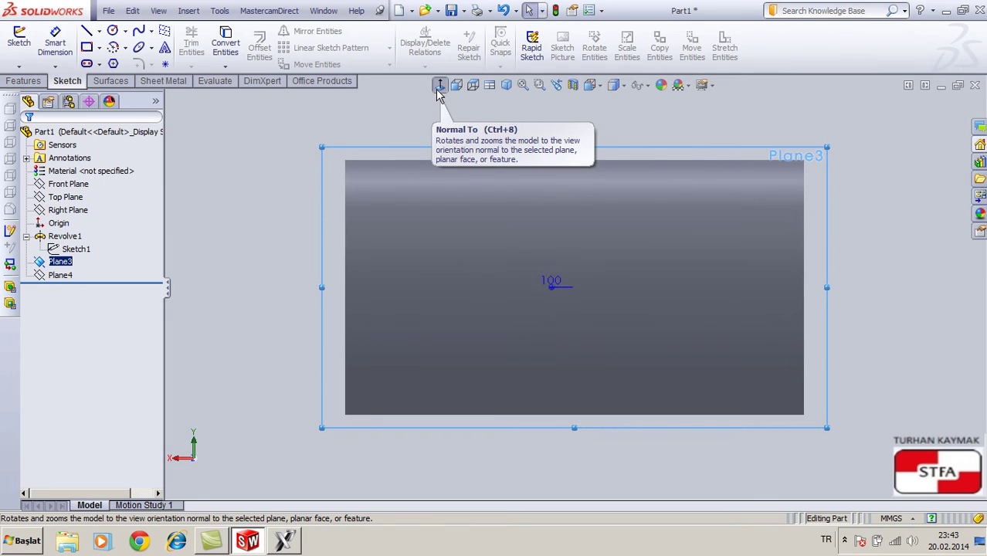
click(19, 43)
Draw two overlapping circles and trim their right arcs to leave a crescent.
click(112, 30)
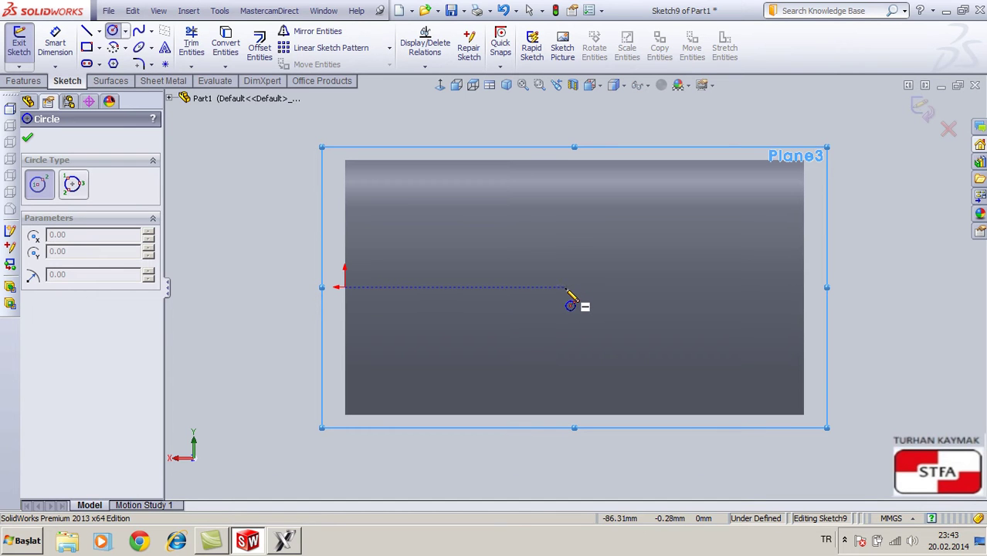
drag(544, 288, 545, 197)
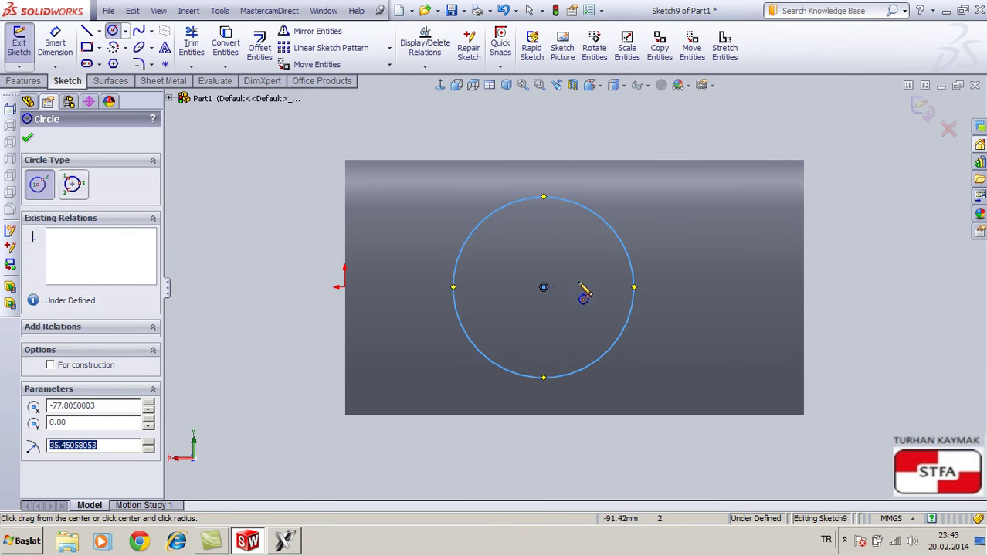
drag(577, 286, 595, 221)
click(191, 45)
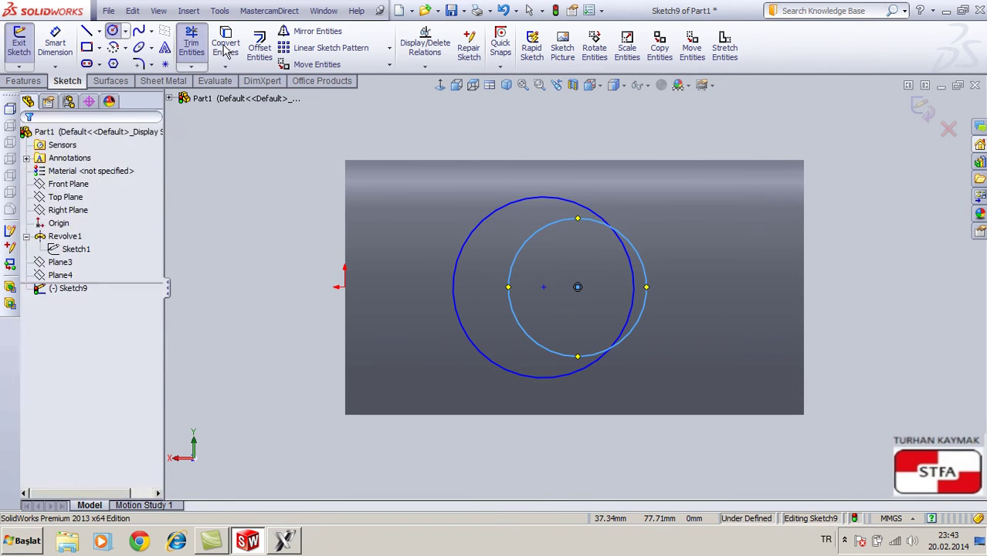
click(632, 273)
click(646, 271)
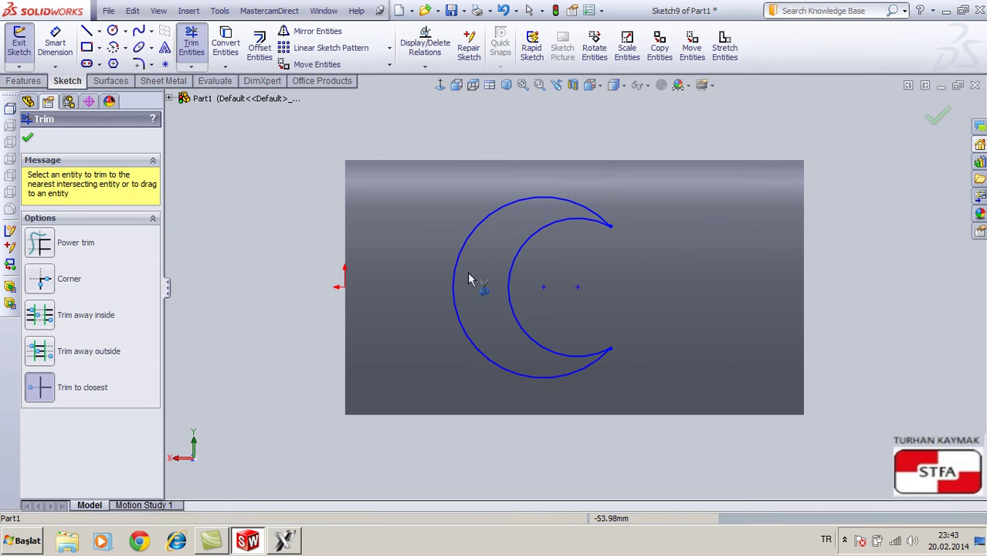
click(27, 138)
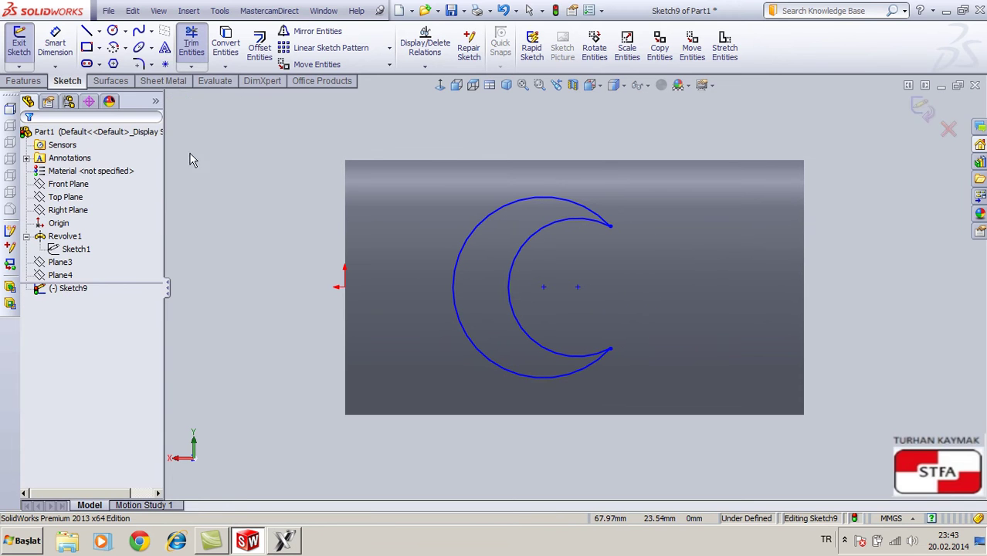
Close the crescent sketch and draw a pentagon on Plane3 right of the crescent.
click(921, 108)
click(68, 262)
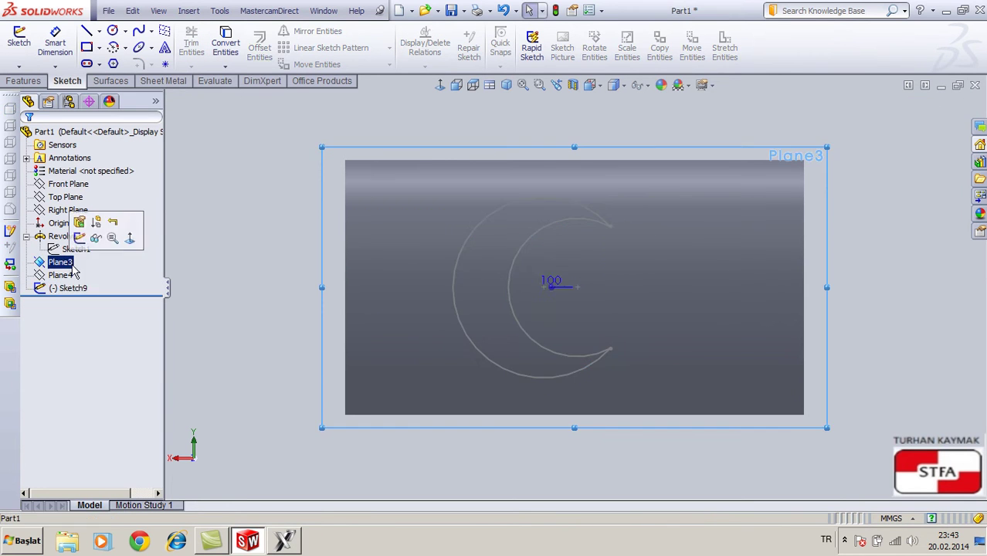
click(23, 44)
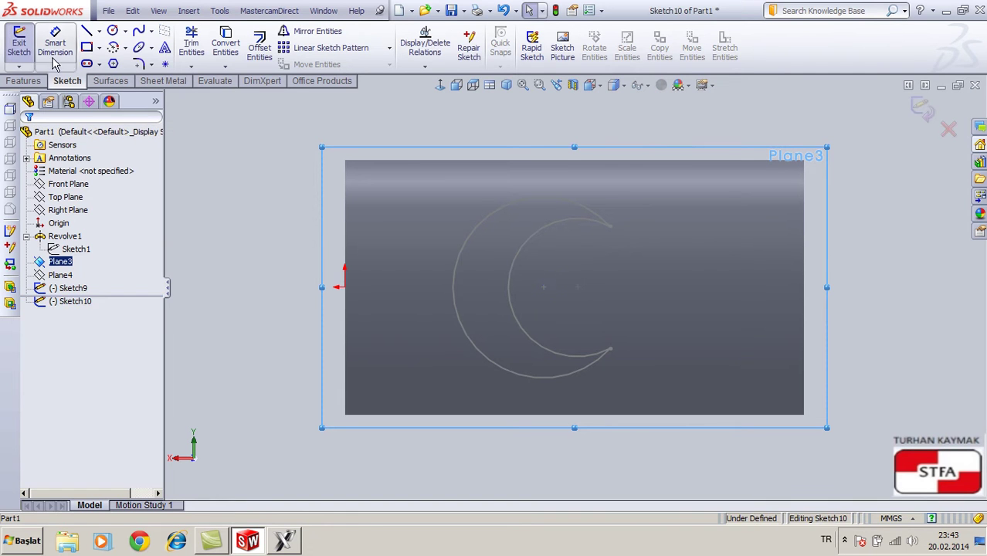
click(113, 63)
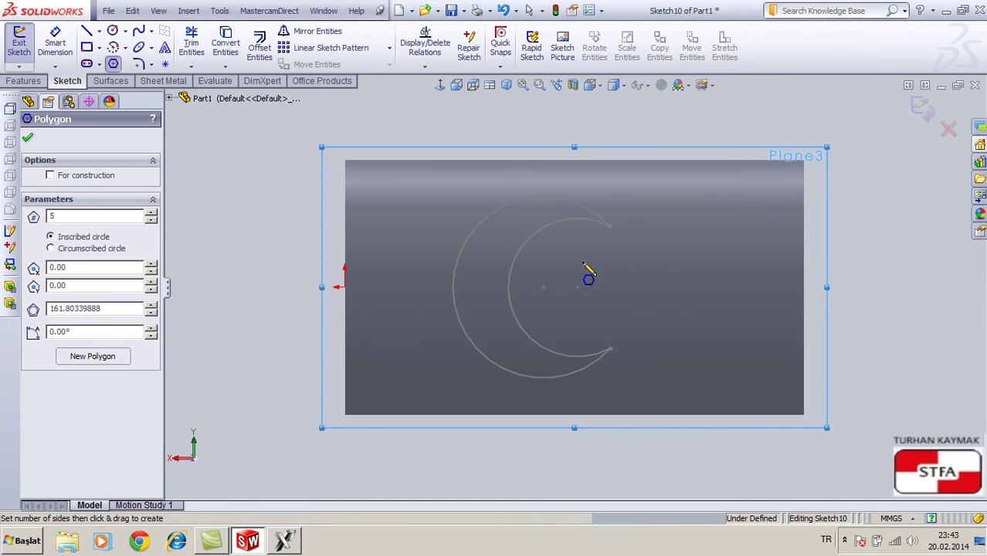
click(663, 288)
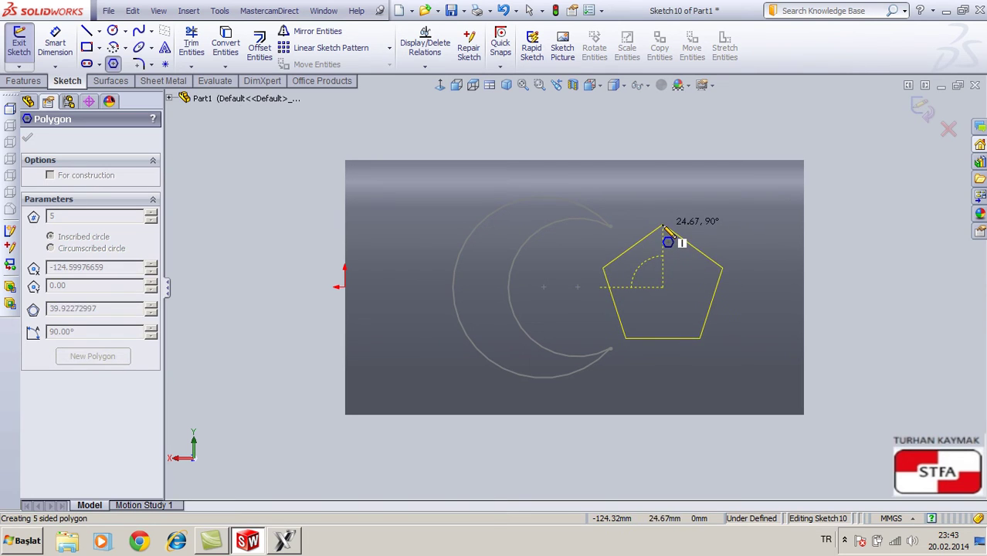
click(663, 224)
click(28, 139)
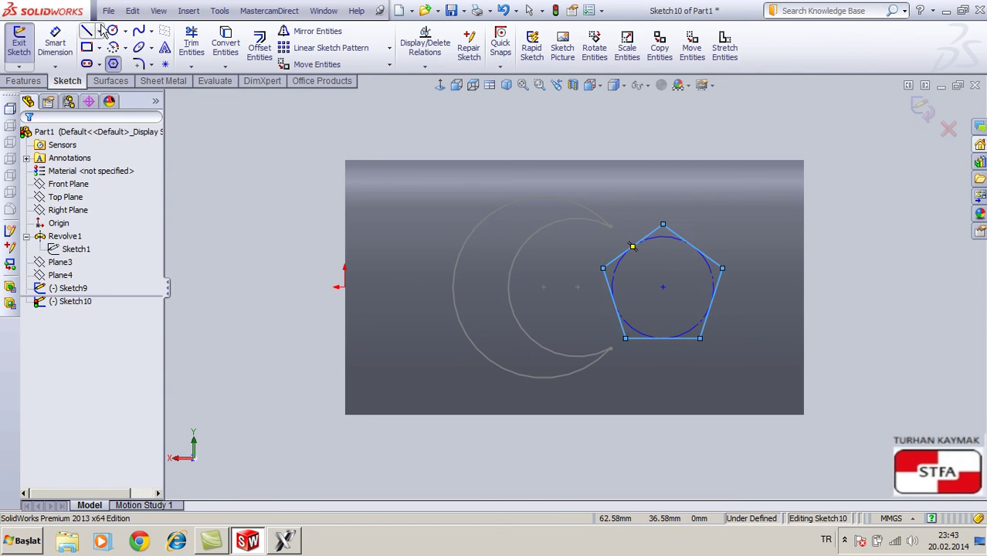
Draw five lines joining alternate pentagon vertices into a star.
key(l)
mouse_move(625, 338)
mouse_down()
mouse_move(674, 249)
mouse_move(663, 225)
mouse_up()
mouse_move(700, 337)
mouse_down()
mouse_move(703, 282)
mouse_move(662, 225)
mouse_up()
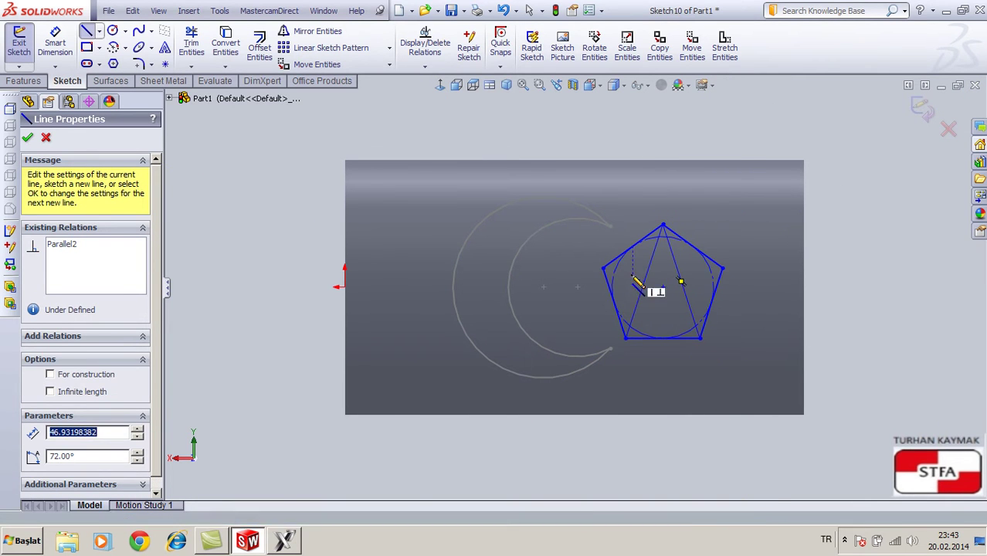
drag(602, 269, 722, 270)
drag(626, 338, 721, 270)
drag(700, 338, 603, 270)
click(603, 270)
key(Escape)
scroll(819, 324, down, 4)
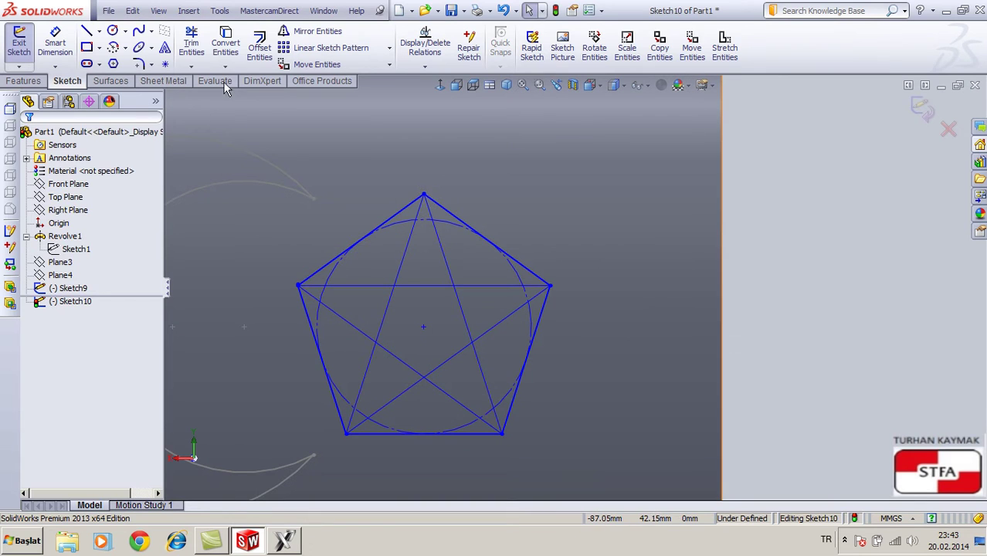
Power-trim the short upper-right line, the outer pentagon edges and the circle.
click(192, 43)
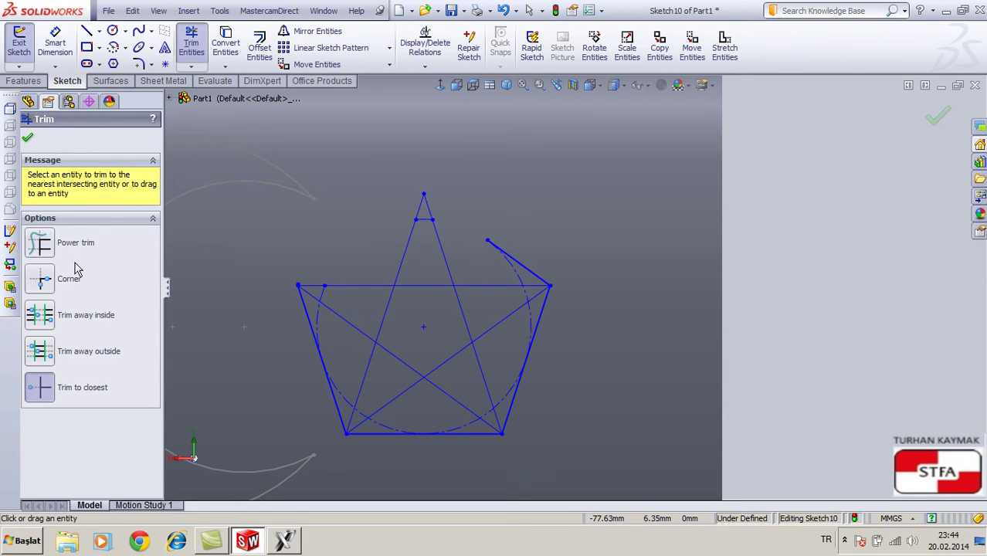
click(39, 244)
drag(560, 226, 538, 263)
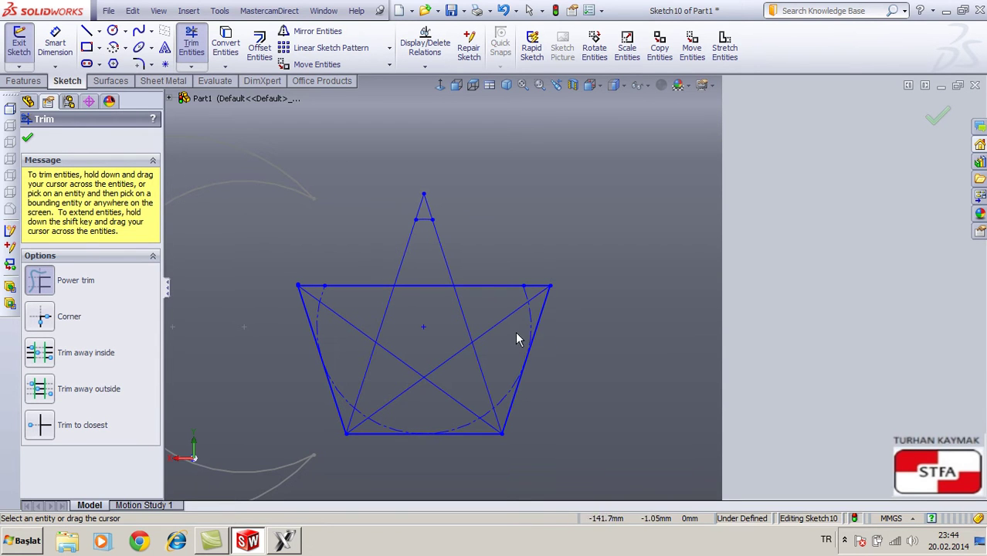
mouse_move(435, 427)
mouse_down()
mouse_move(511, 424)
mouse_move(506, 370)
mouse_move(533, 423)
mouse_move(478, 442)
mouse_move(419, 422)
mouse_move(381, 449)
mouse_move(332, 409)
mouse_move(338, 367)
mouse_move(299, 380)
mouse_move(328, 340)
mouse_move(282, 333)
mouse_up()
scroll(464, 394, down, 3)
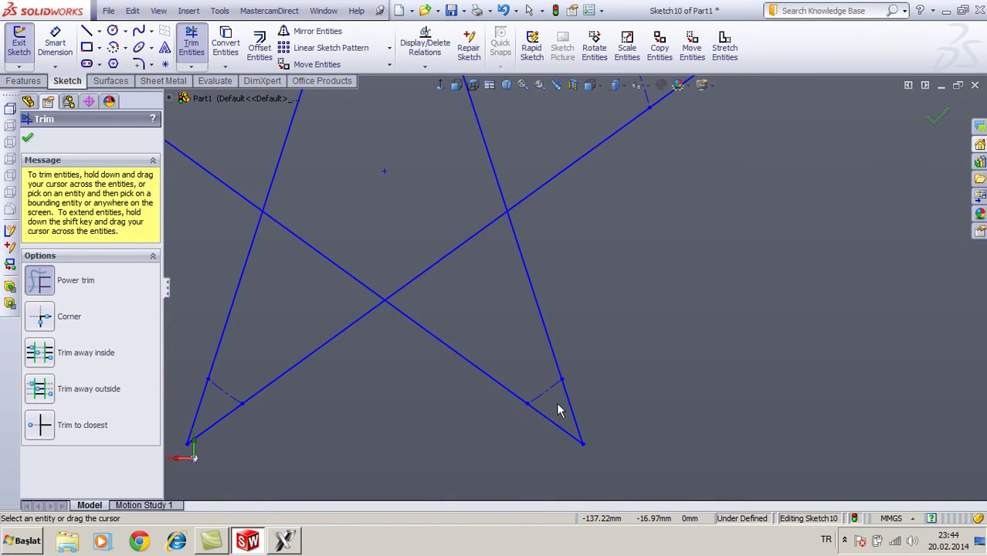
Trim the remaining interior segments, leaving a clean five-pointed star outline.
mouse_move(432, 259)
mouse_down()
mouse_move(369, 249)
mouse_move(295, 309)
mouse_up()
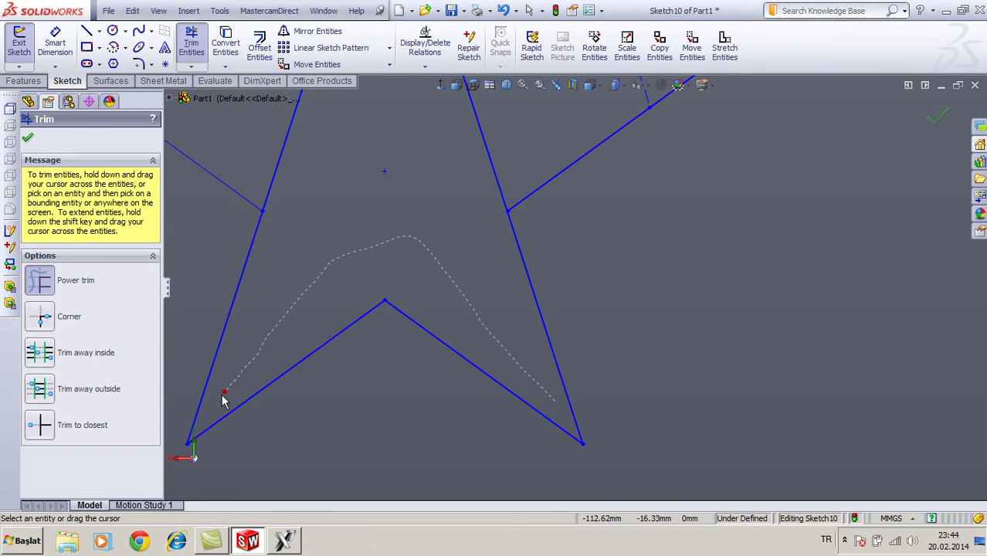
key(f)
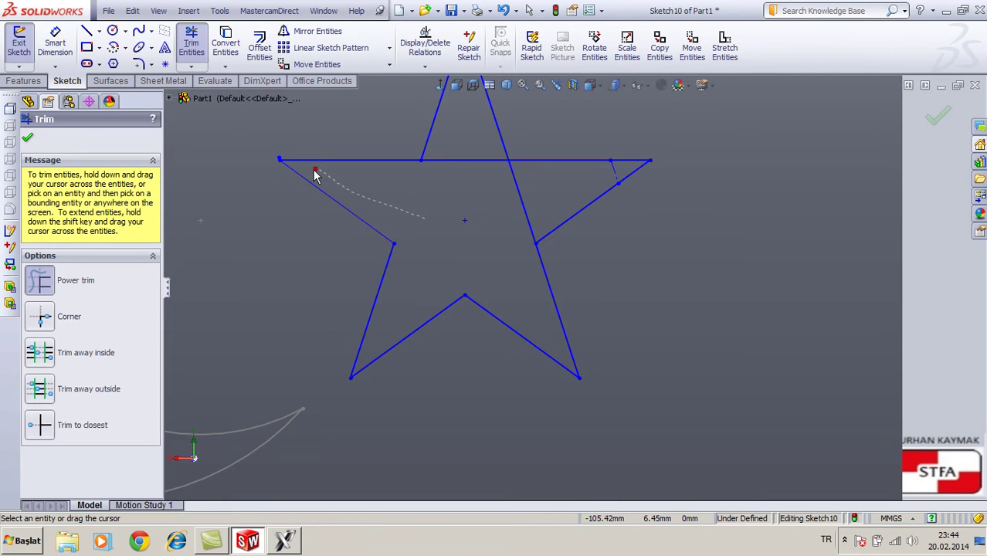
drag(467, 141, 480, 205)
drag(576, 185, 613, 171)
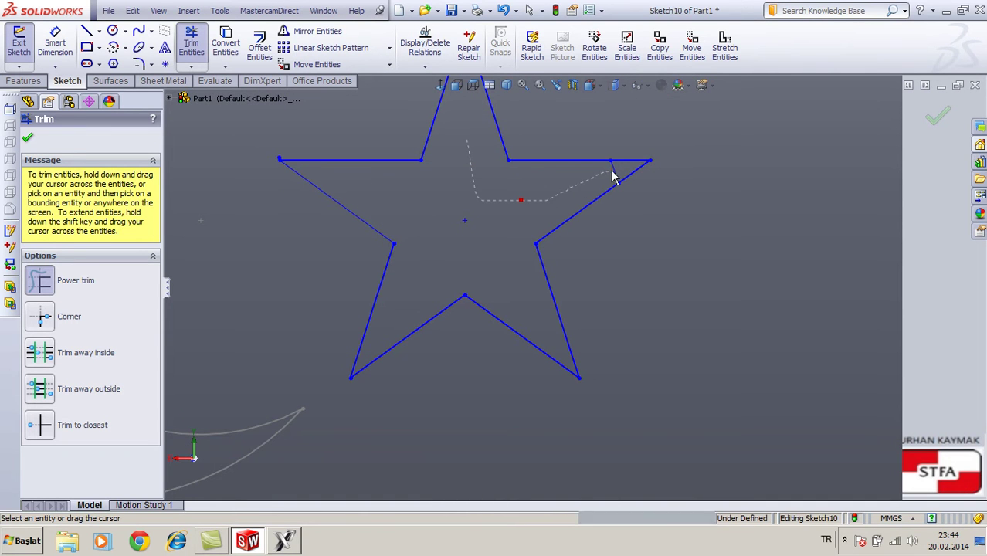
scroll(498, 197, up, 2)
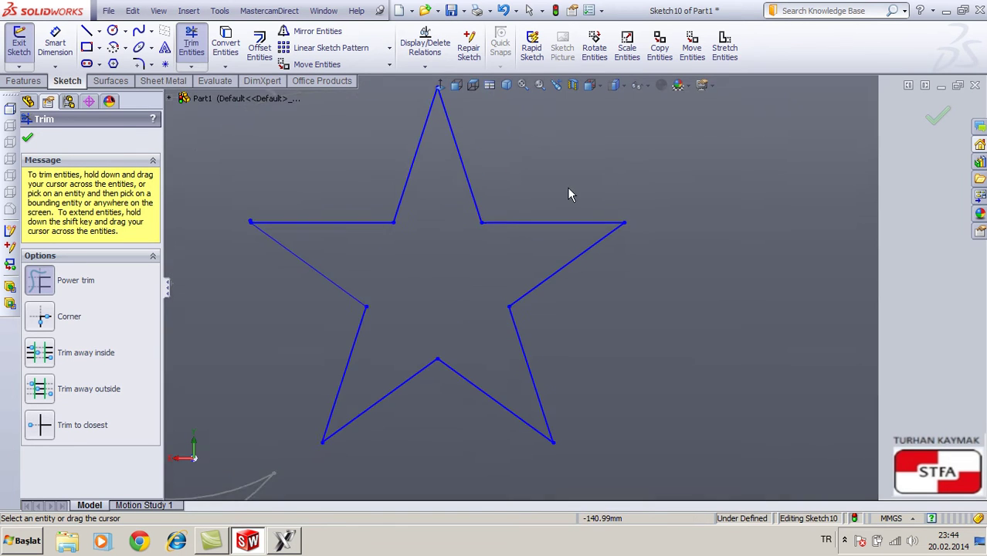
click(937, 118)
Close the star sketch and orbit to a 3-D view of the cylinder.
click(925, 112)
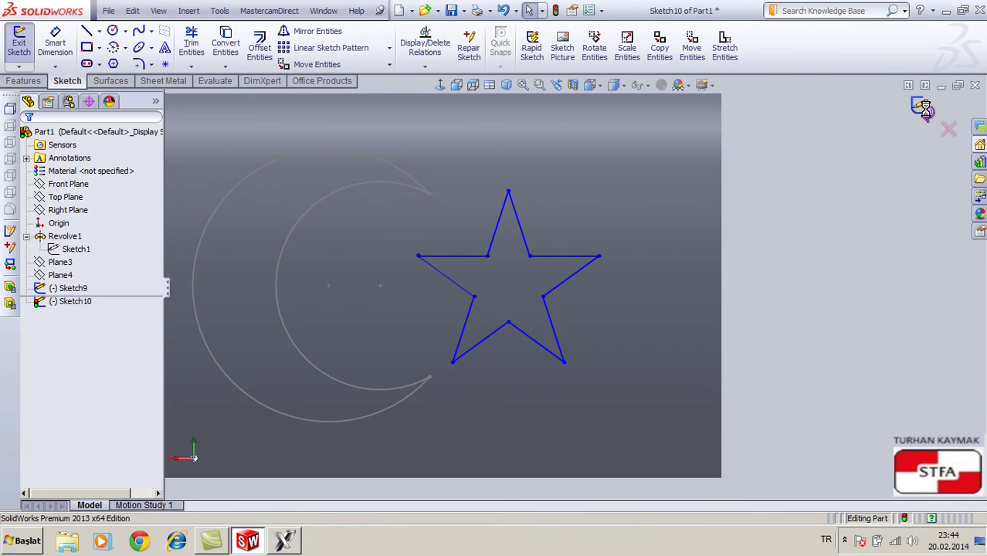
mouse_move(814, 174)
middle_down()
mouse_move(756, 203)
mouse_move(756, 231)
middle_up()
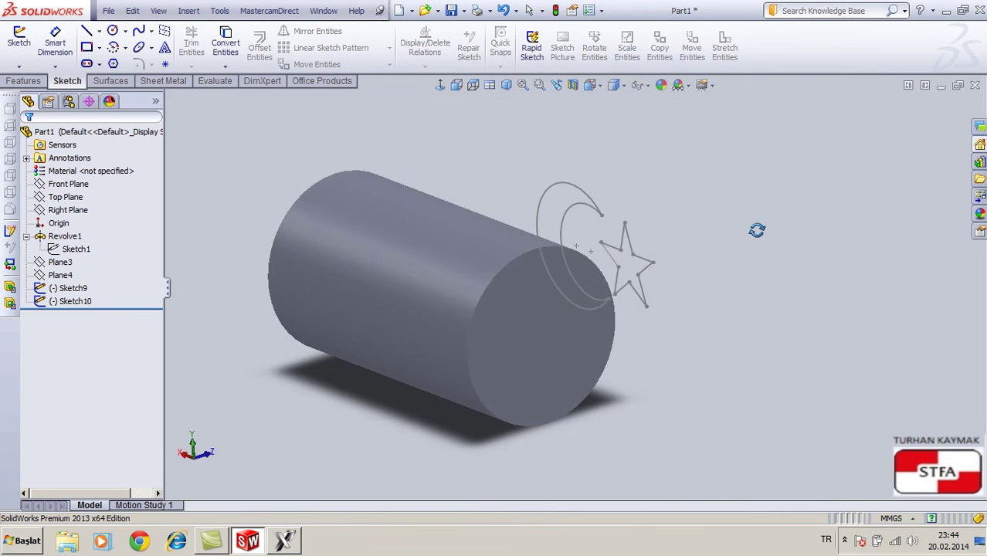
scroll(618, 189, up, 2)
middle_drag(425, 184, 387, 180)
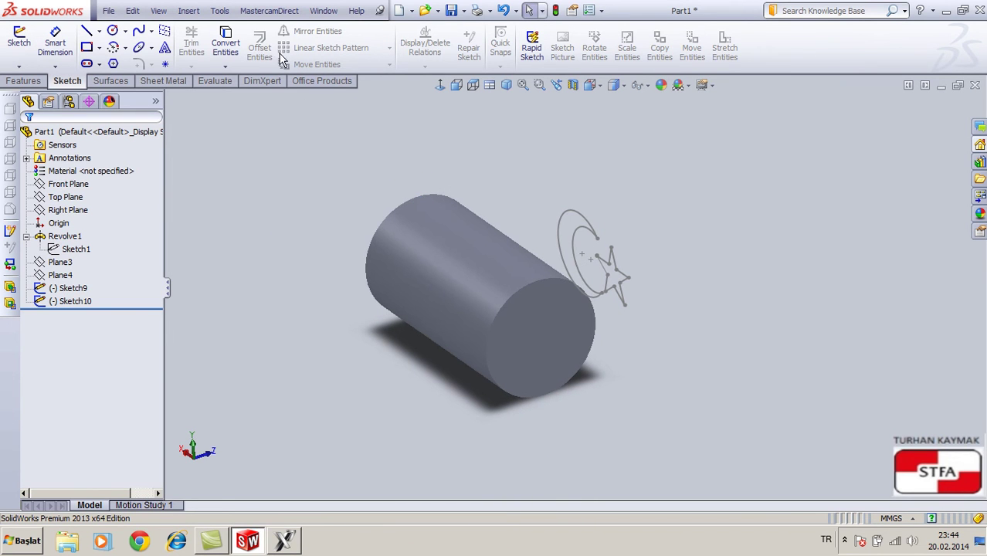
Project crescent Sketch9 onto the cylinder's curved face with reverse projection, creating Curve10.
click(188, 10)
mouse_move(216, 158)
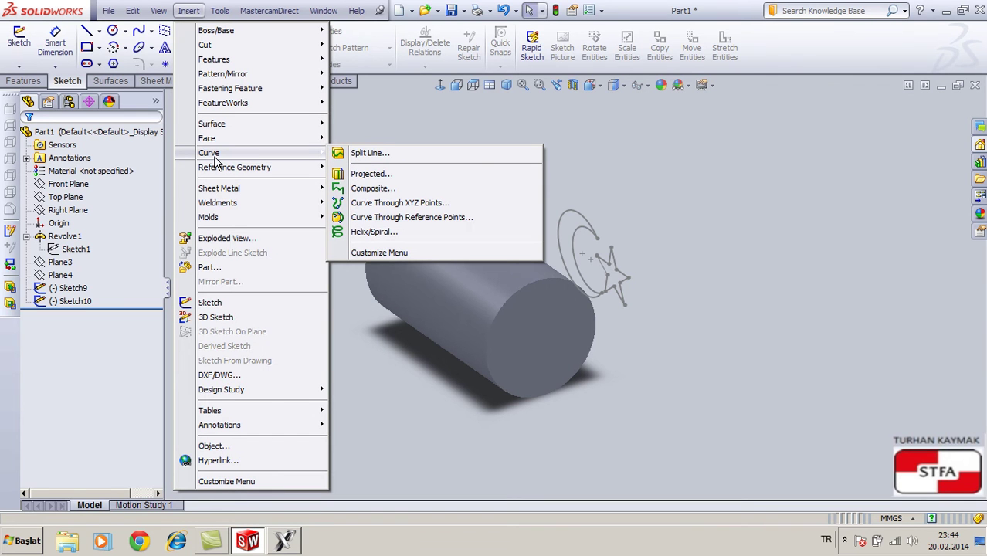
click(368, 175)
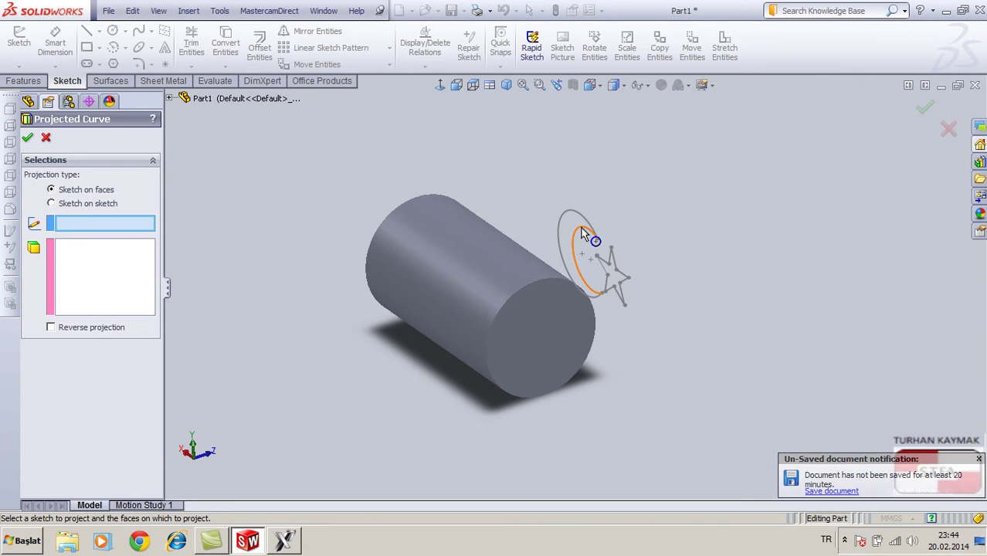
click(601, 228)
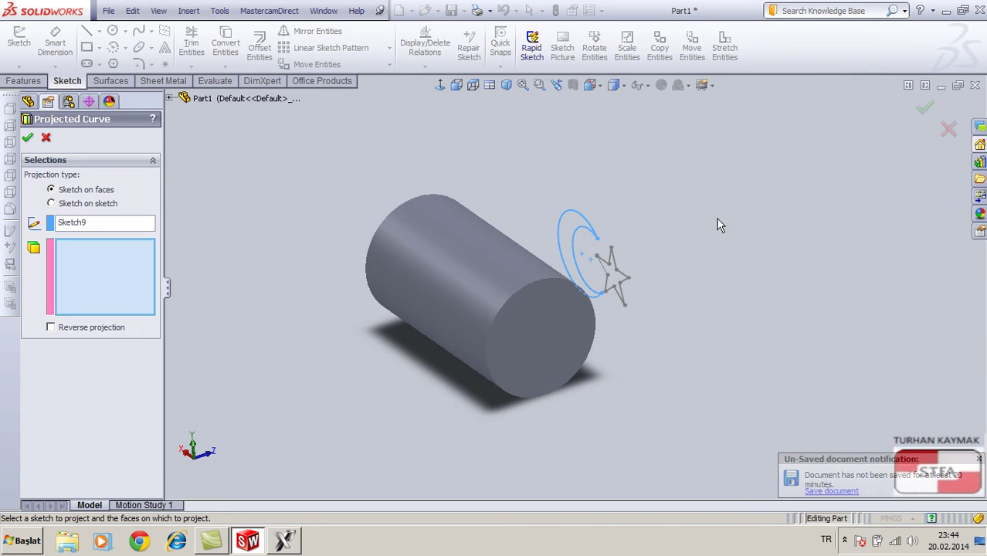
click(492, 269)
click(51, 327)
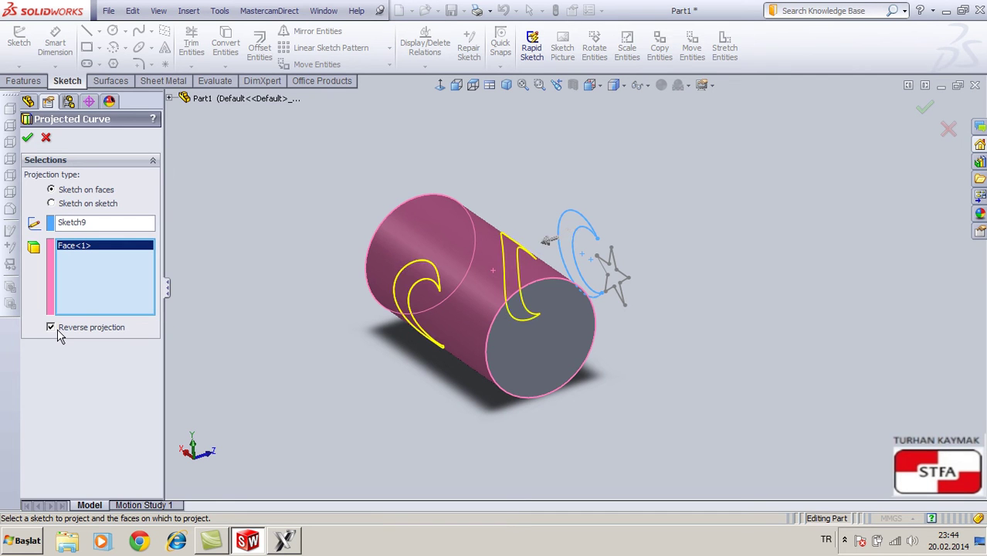
click(28, 139)
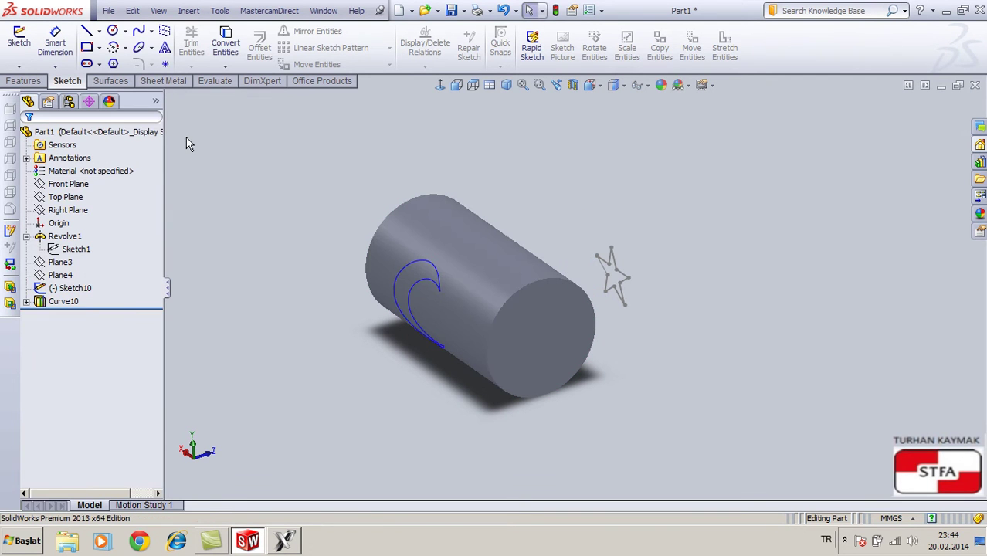
click(188, 10)
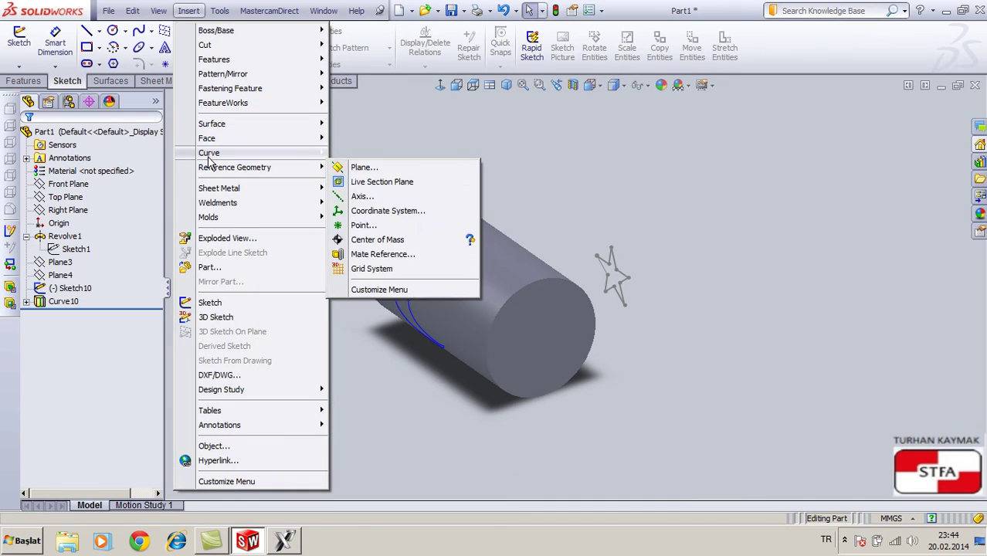
Try projecting star Sketch10 onto the cylinder face, which fails with a rebuild error.
mouse_move(224, 153)
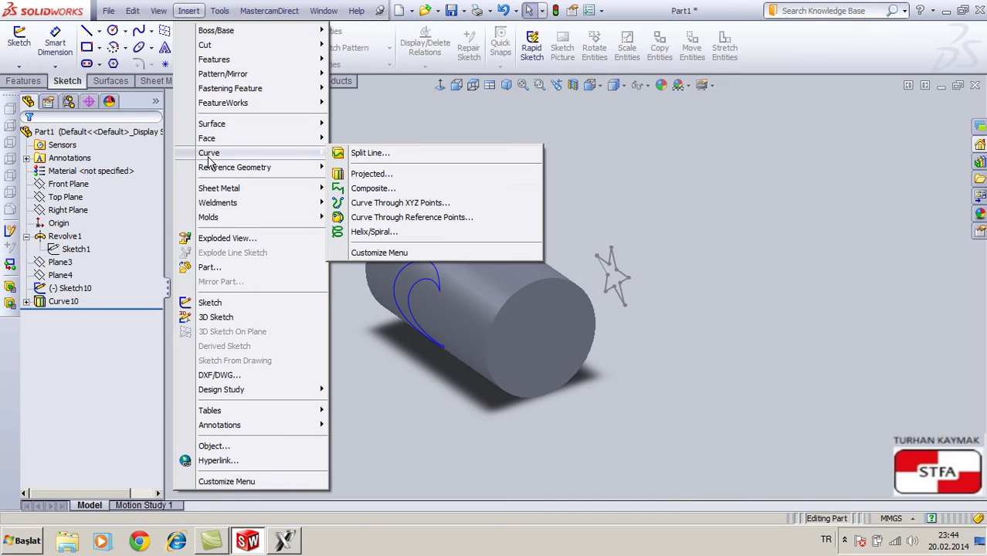
click(370, 175)
click(614, 259)
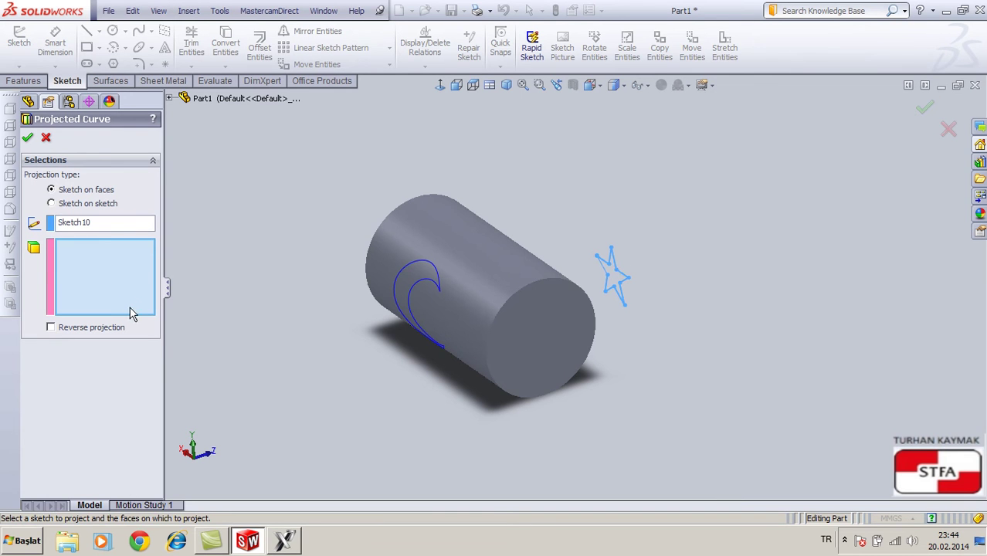
click(484, 293)
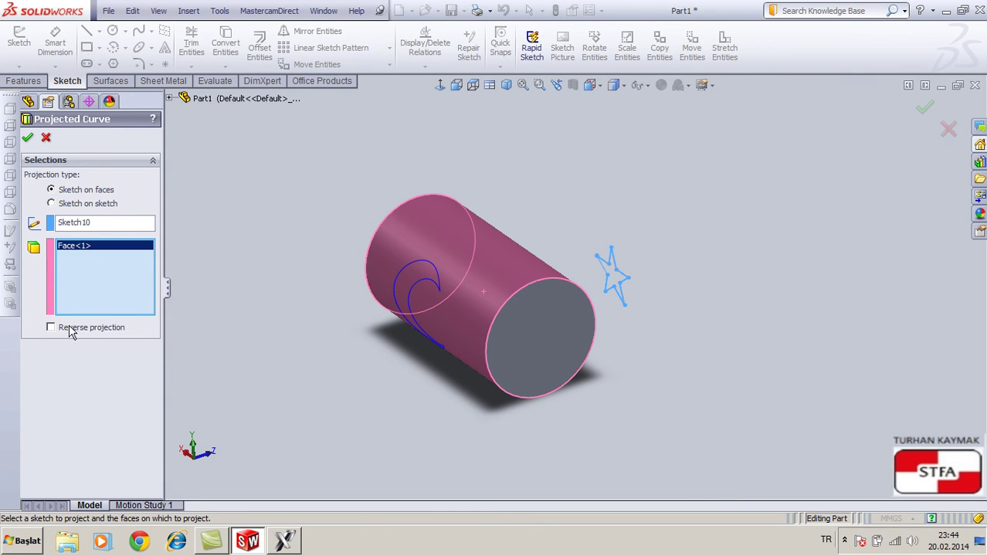
click(28, 140)
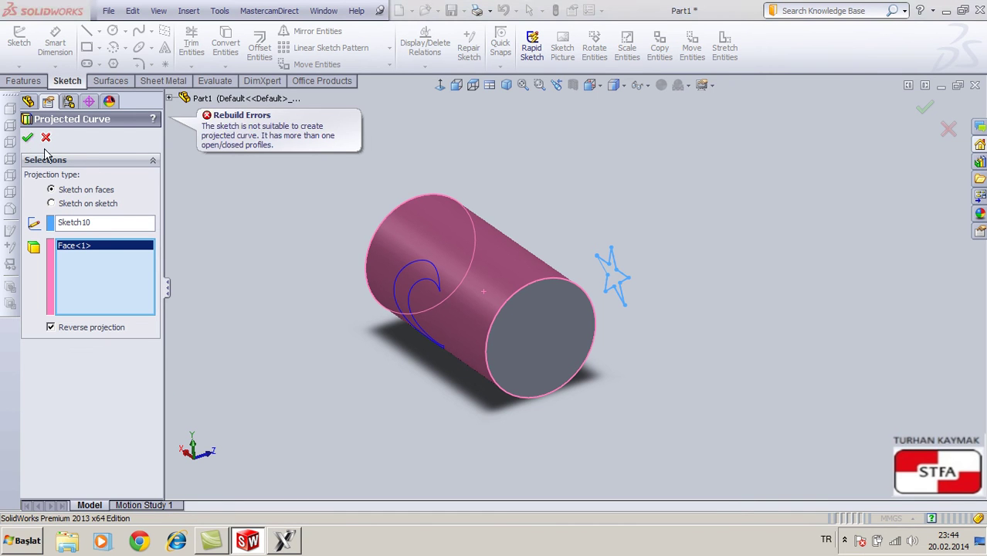
Cancel the failed projection and edit Sketch10 normal to, zooming in on a star tip.
click(46, 137)
click(81, 288)
right_click(81, 288)
click(85, 248)
click(456, 85)
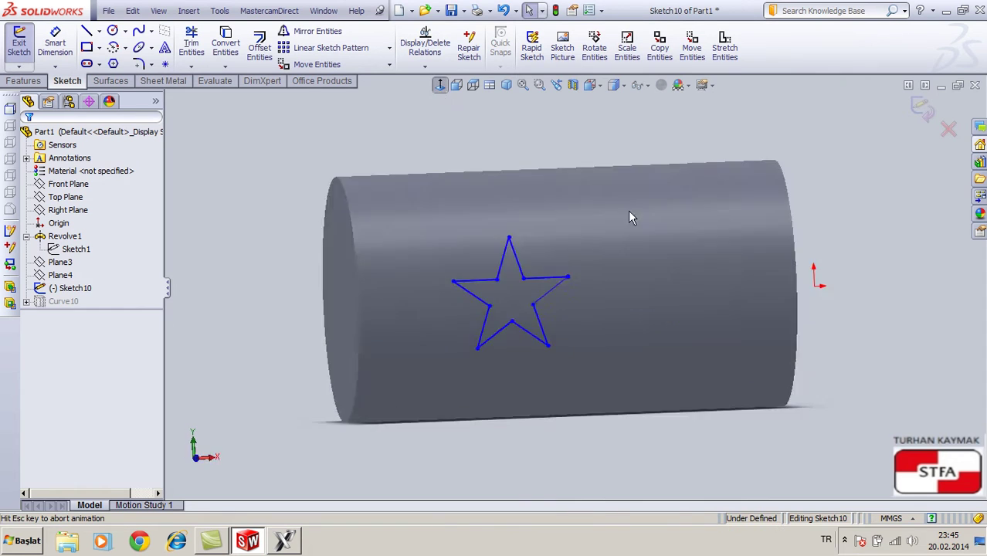
scroll(487, 285, down, 10)
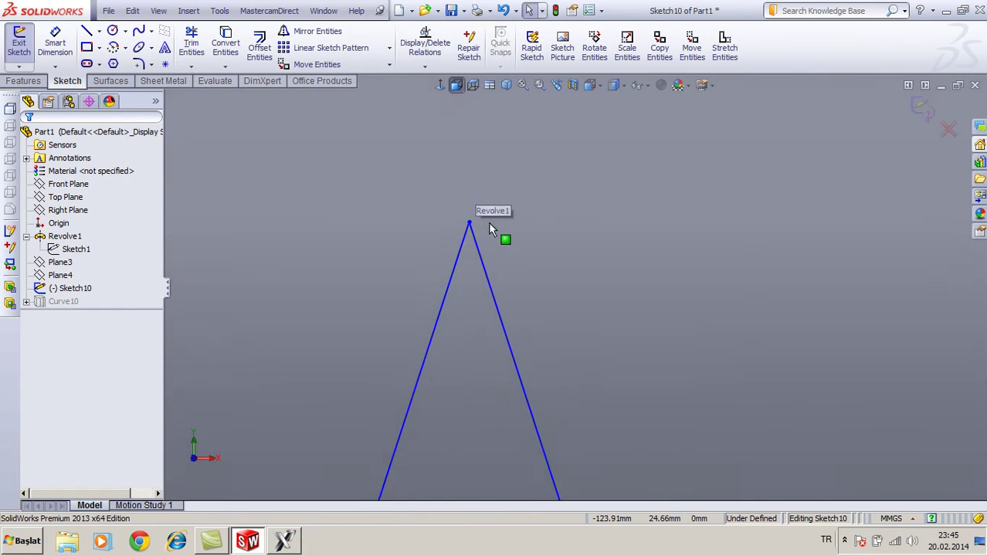
scroll(529, 263, up, 8)
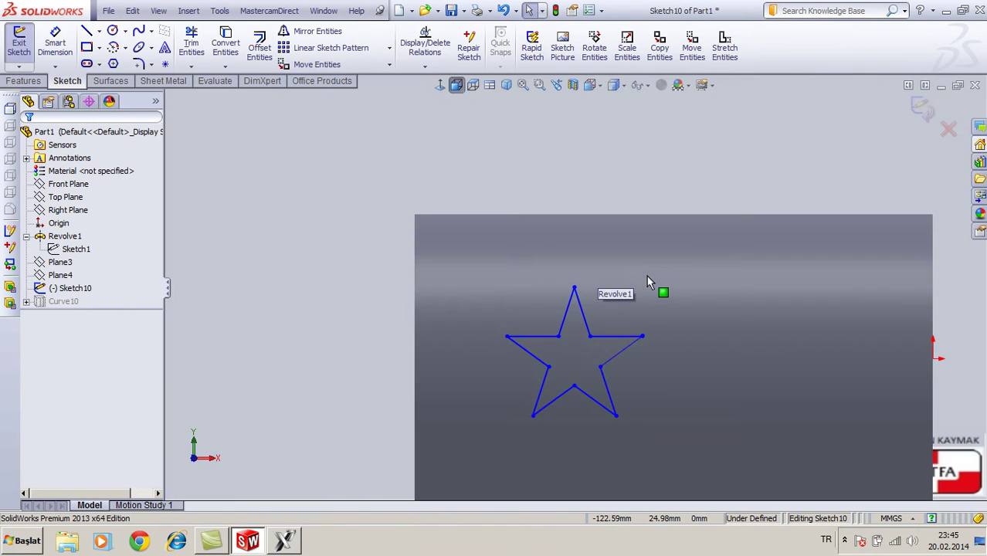
scroll(648, 282, down, 6)
scroll(564, 139, up, 3)
scroll(585, 324, down, 4)
scroll(583, 286, down, 4)
Delete the 0.32 mm stray line, exit the sketch, and start a new Projected Curve.
click(562, 261)
key(Delete)
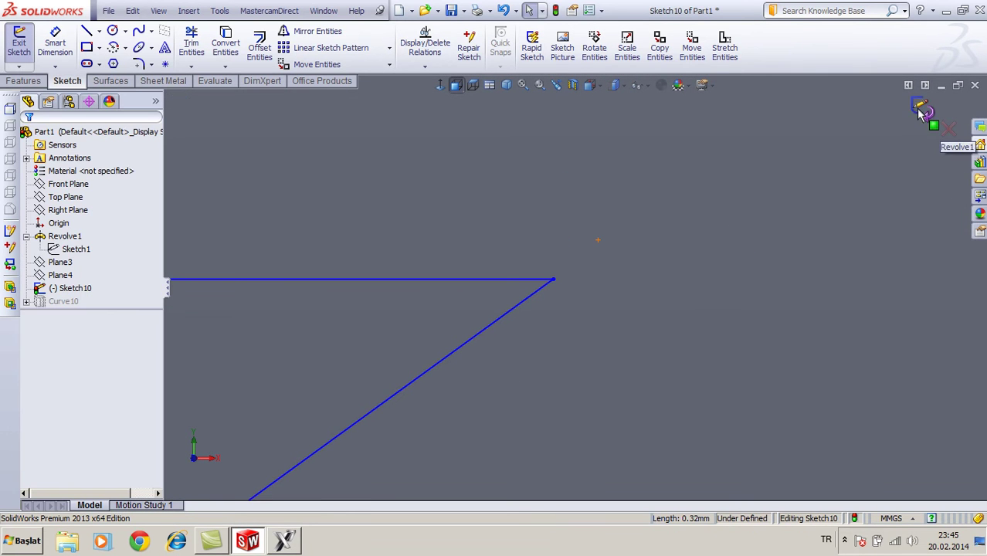
click(921, 106)
click(507, 84)
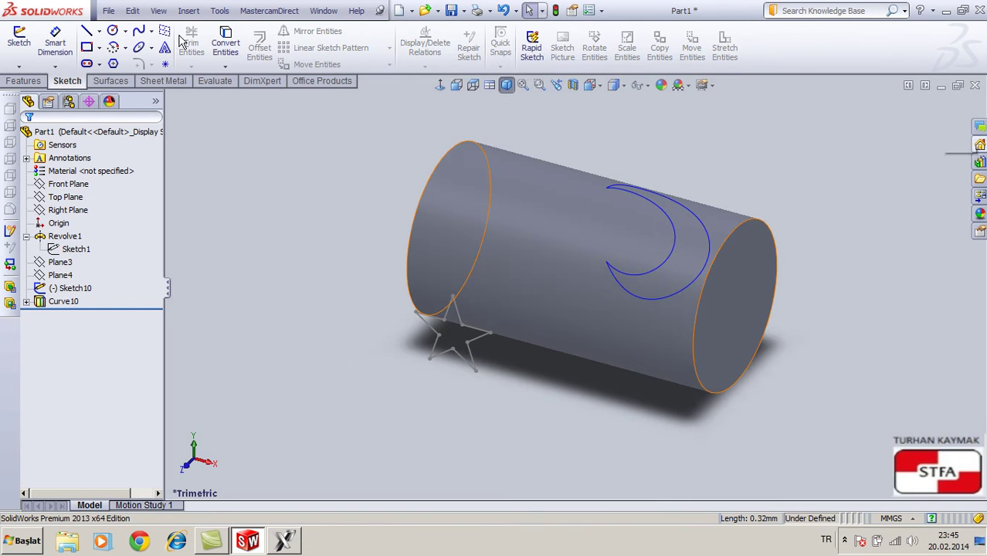
click(188, 10)
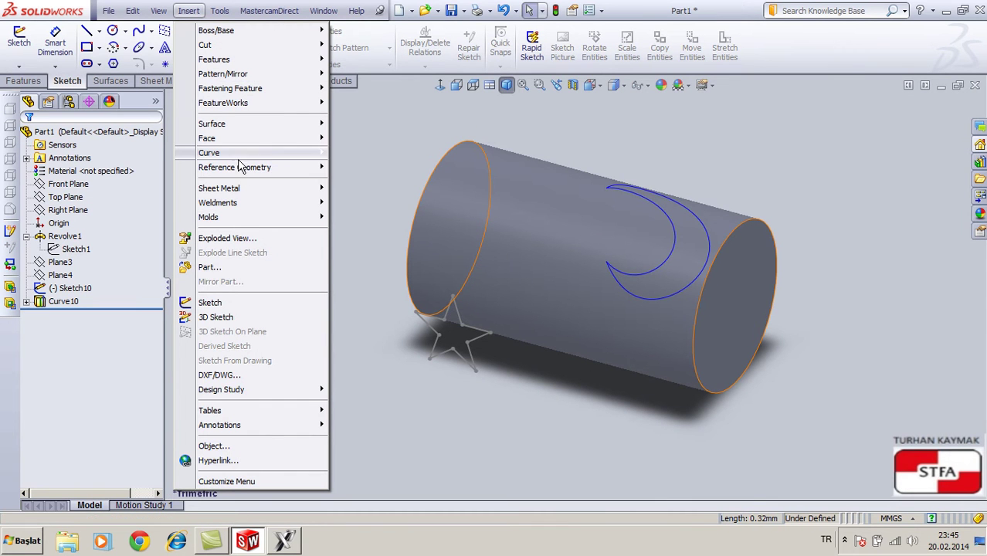
mouse_move(247, 153)
click(363, 174)
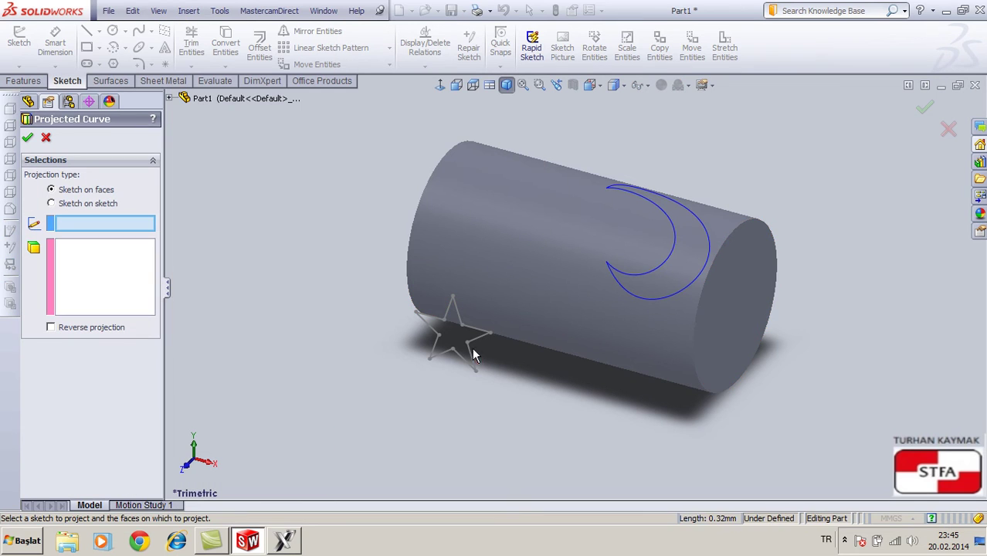
Project star Sketch10 onto the cylinder face with reverse projection as Curve12.
click(473, 345)
click(489, 309)
middle_drag(320, 309, 132, 357)
click(86, 331)
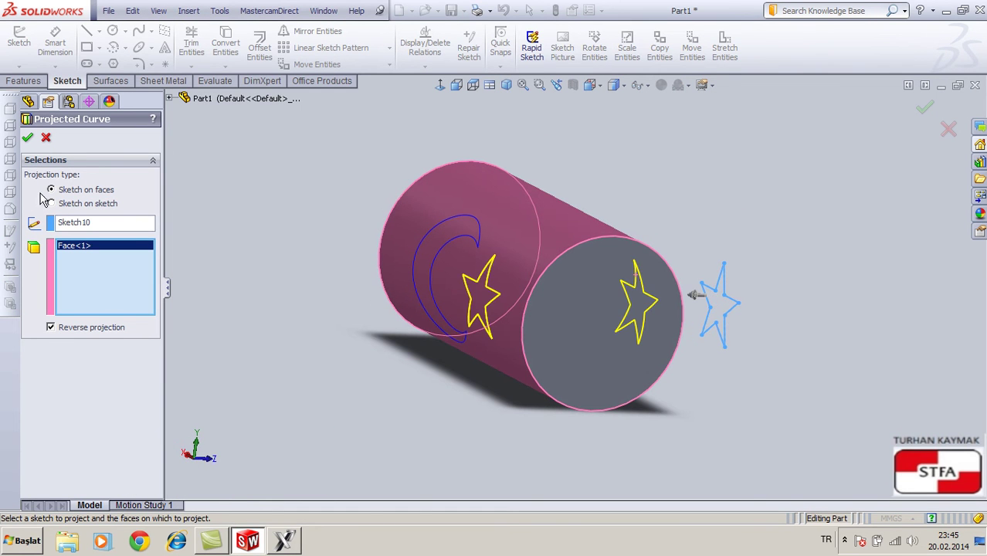
click(28, 139)
Delete the star projection Curve12.
middle_drag(293, 176, 337, 218)
click(63, 301)
ctrl+click(63, 288)
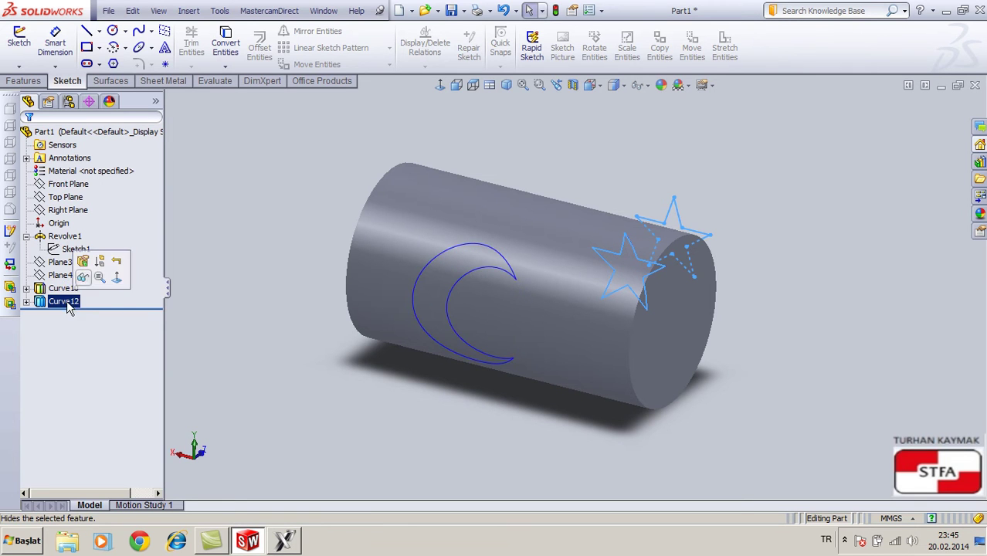
right_click(70, 301)
click(107, 365)
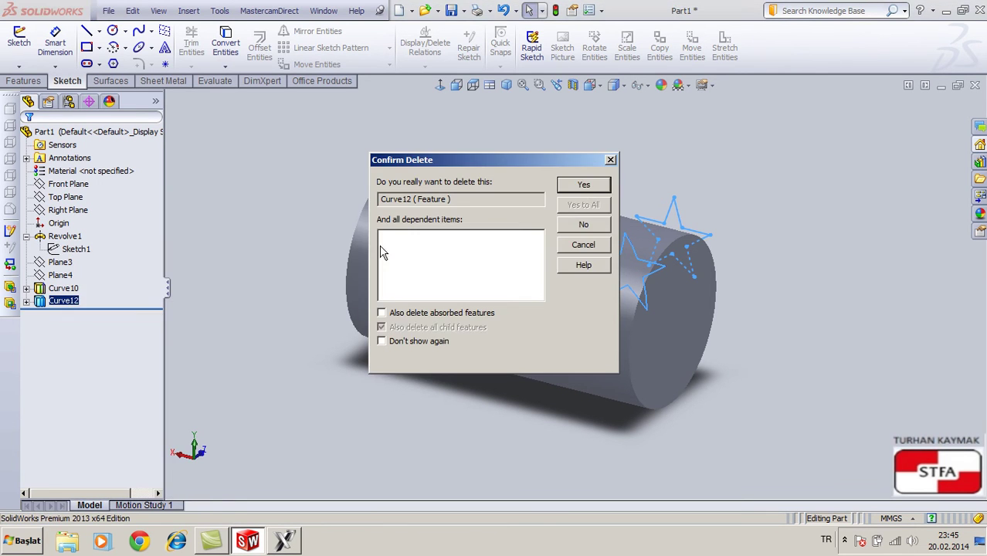
click(585, 186)
Project Sketch10 onto the cylinder again with reverse projection, creating Curve13.
middle_drag(373, 154, 370, 182)
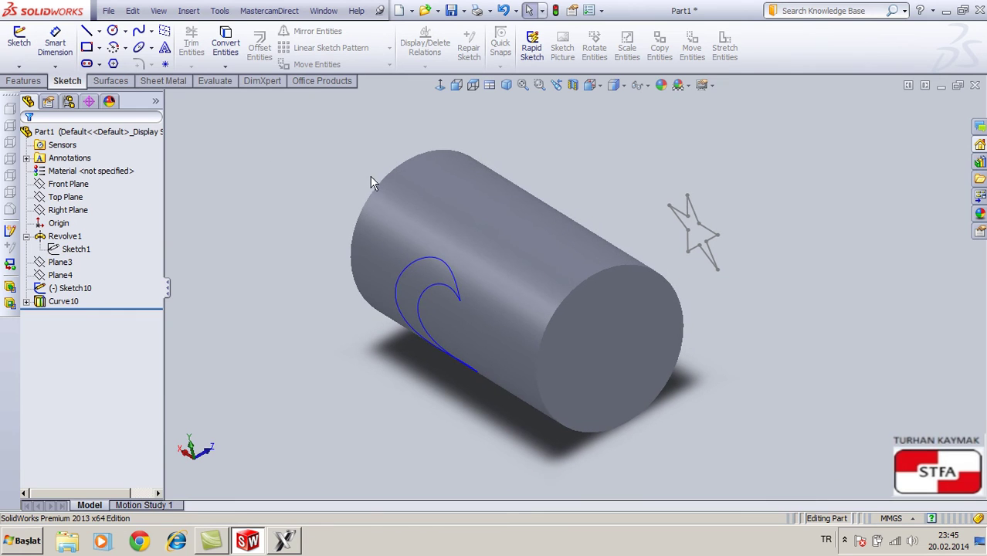
click(189, 11)
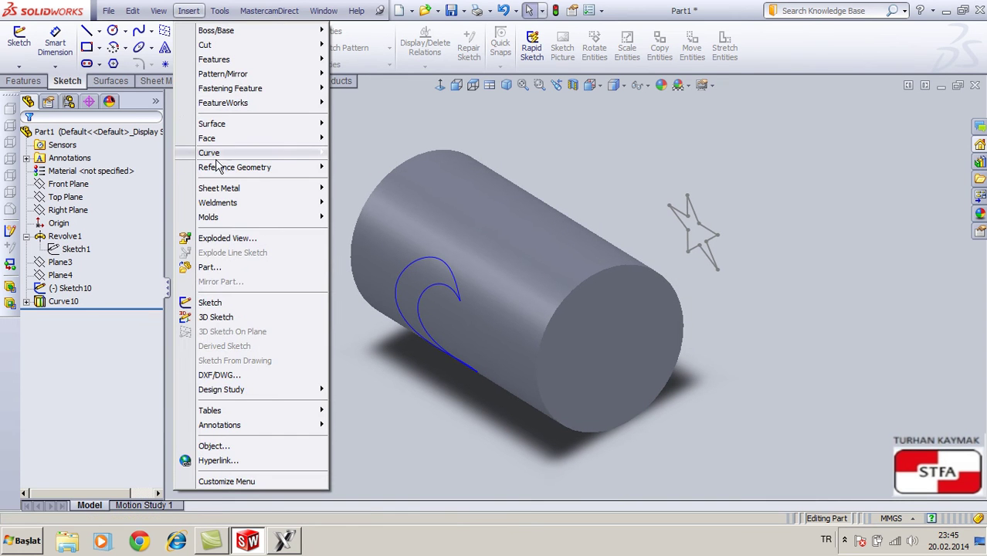
mouse_move(220, 154)
click(371, 174)
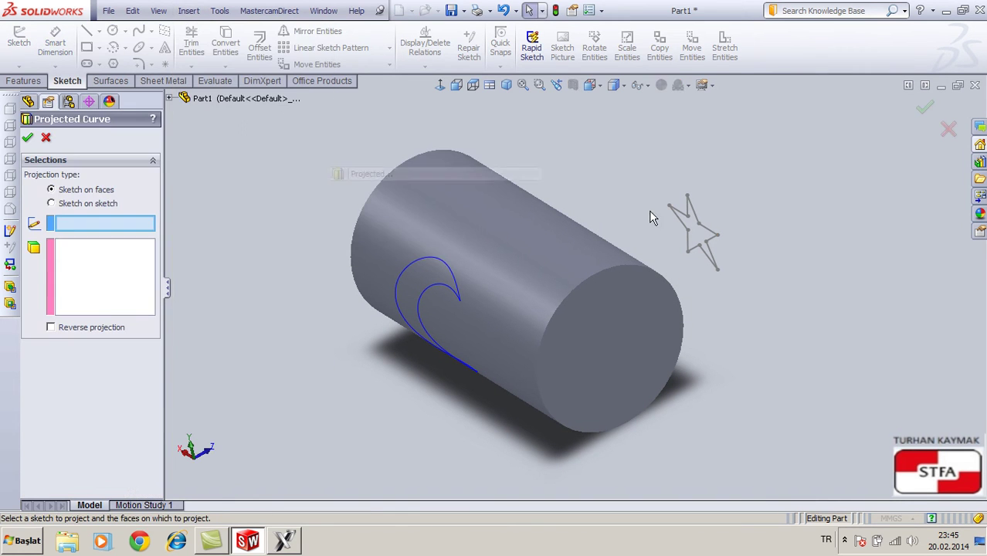
click(700, 218)
click(513, 271)
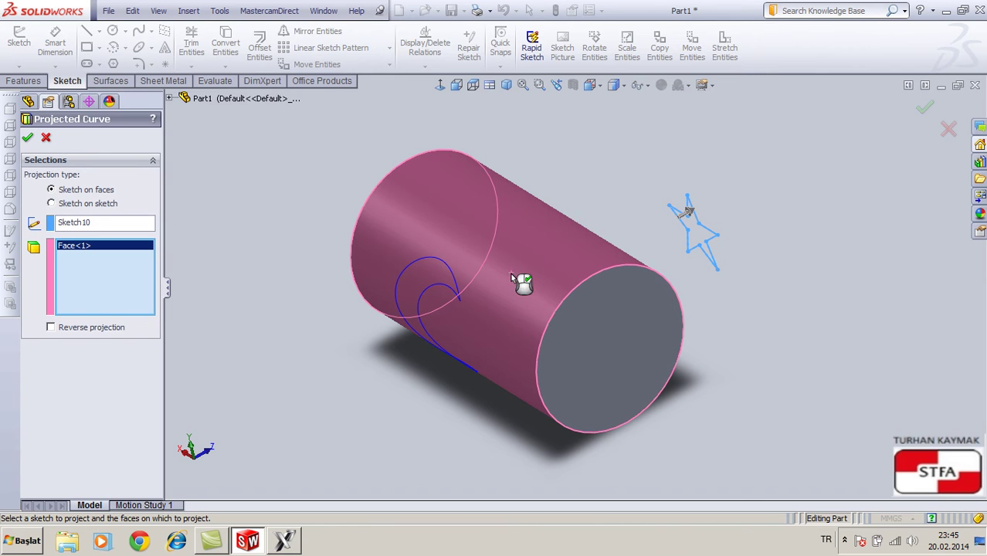
click(100, 329)
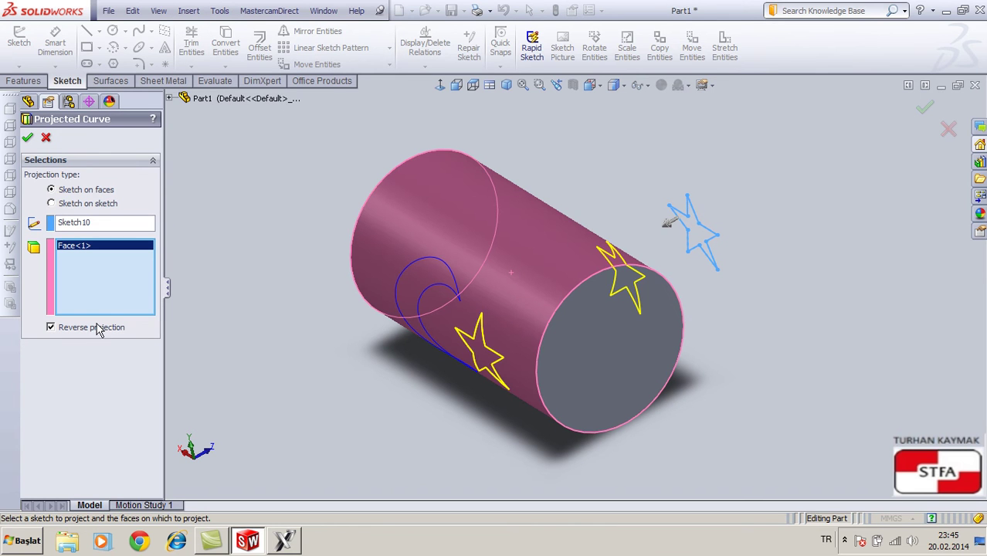
click(27, 137)
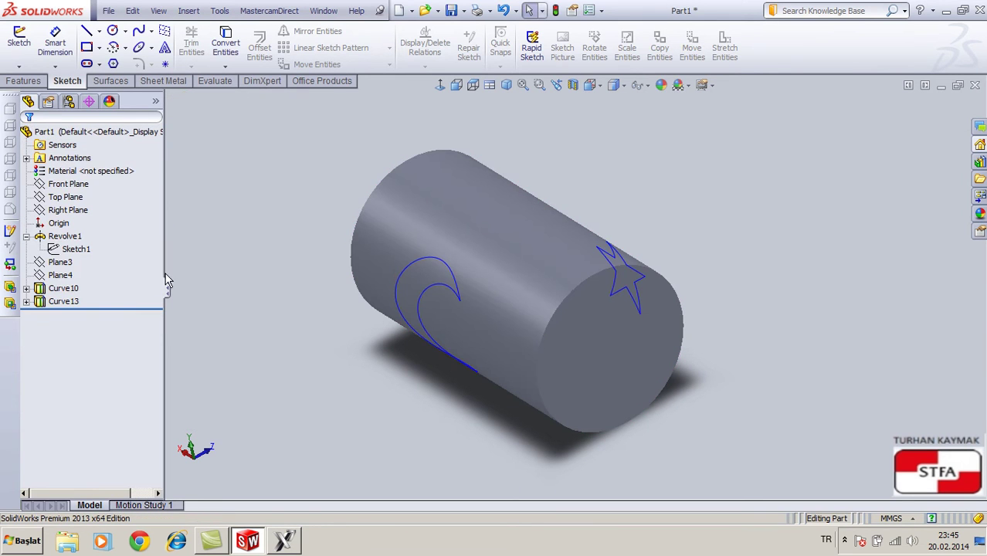
Delete the star projection Curve13, leaving only crescent Curve10.
click(68, 301)
right_click(71, 302)
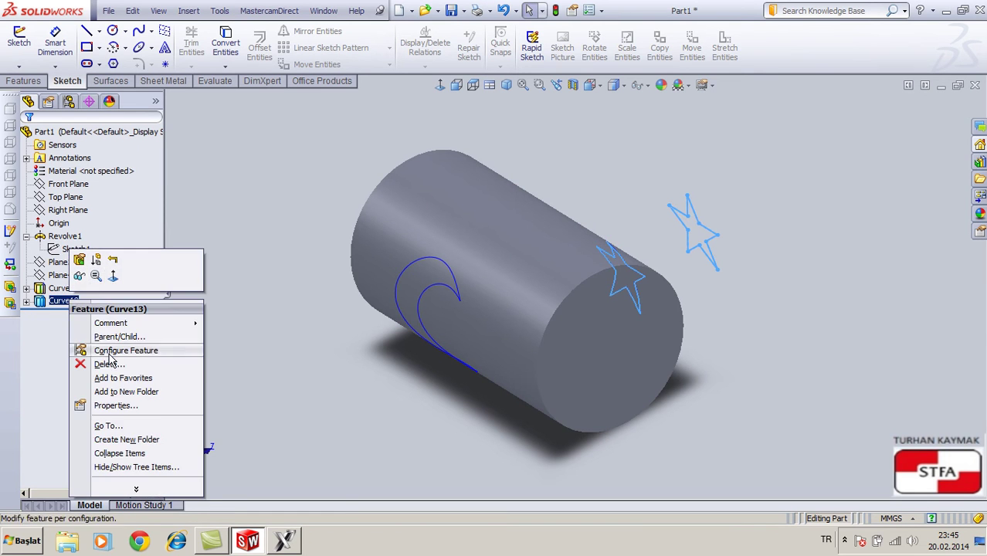
click(109, 364)
click(584, 186)
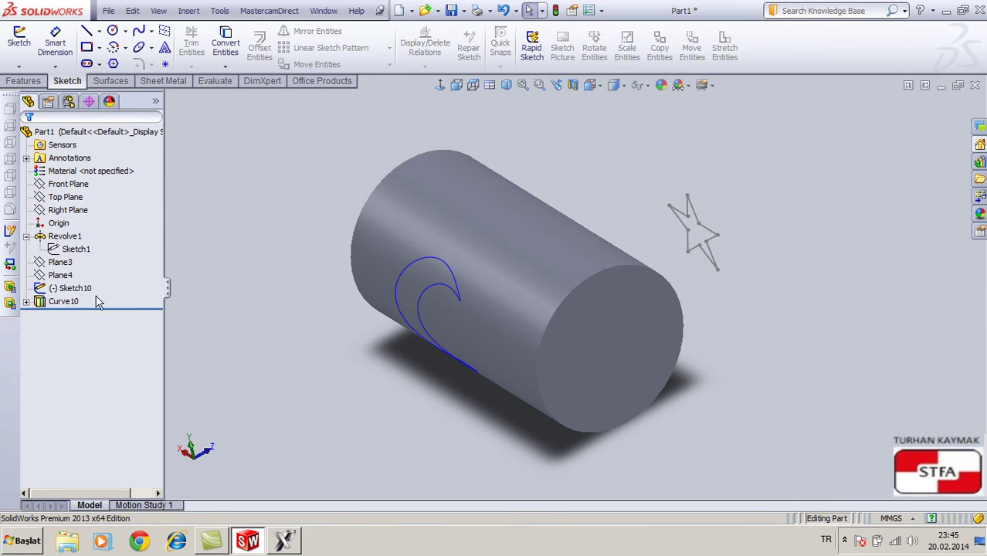
Select Sketch10, Plane3 and Plane4 and orbit to see where the planes lie.
click(71, 289)
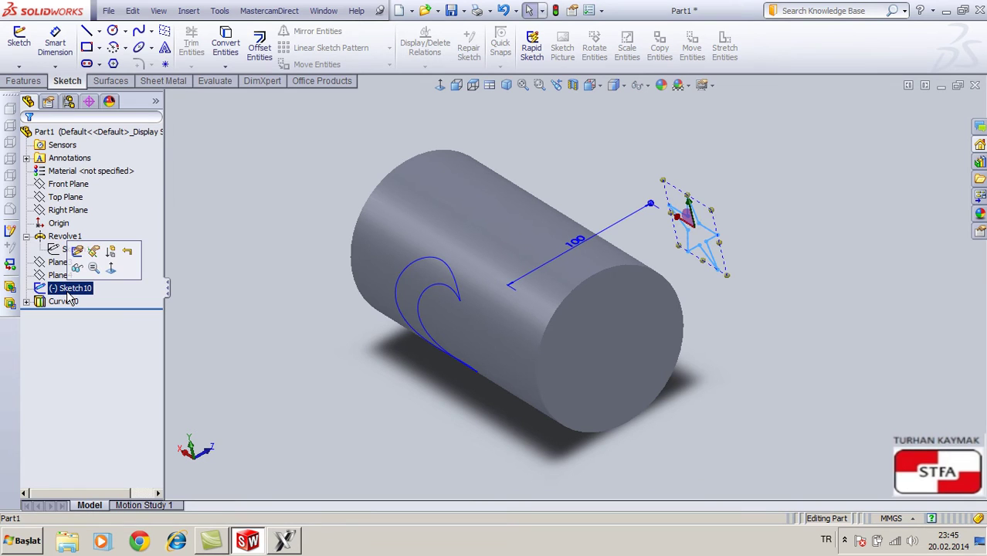
click(51, 264)
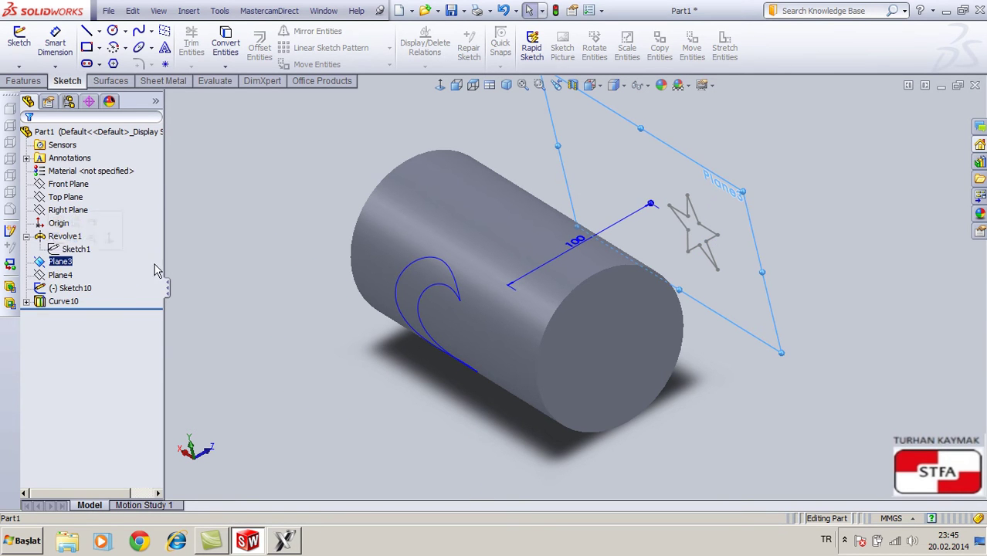
click(60, 275)
mouse_move(241, 245)
middle_down()
mouse_move(243, 230)
mouse_move(212, 243)
middle_up()
middle_drag(154, 257, 176, 322)
Expand Curve10 and select its source Sketch9 to view the crescent.
click(55, 302)
click(27, 302)
click(81, 312)
mouse_move(237, 276)
middle_down()
mouse_move(187, 337)
mouse_move(217, 393)
mouse_move(248, 370)
middle_up()
click(255, 358)
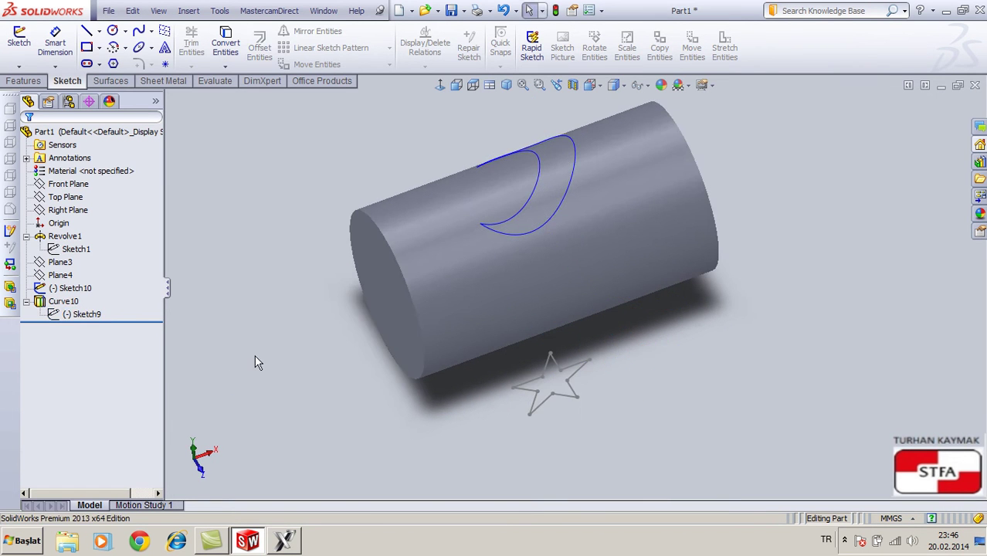
click(195, 10)
mouse_move(235, 153)
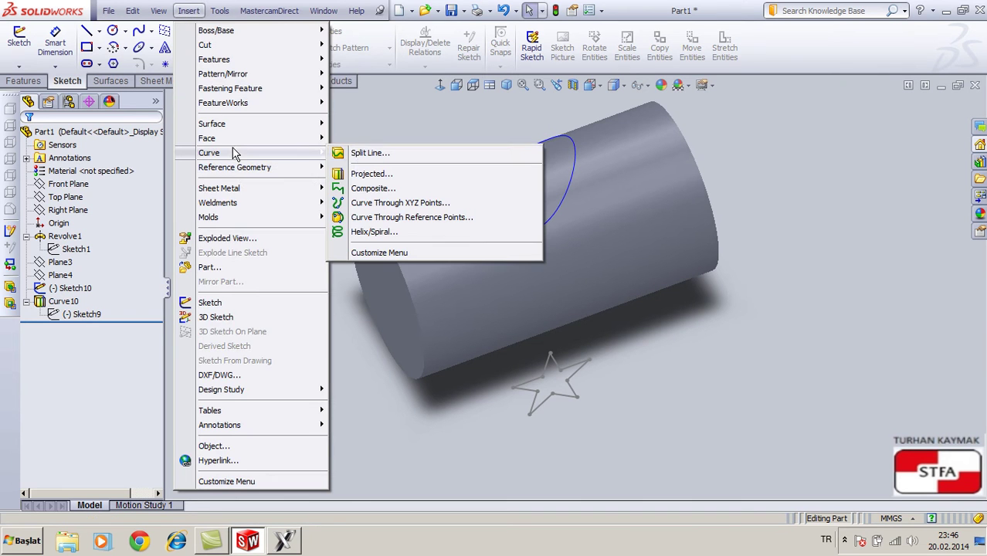
click(375, 174)
click(573, 375)
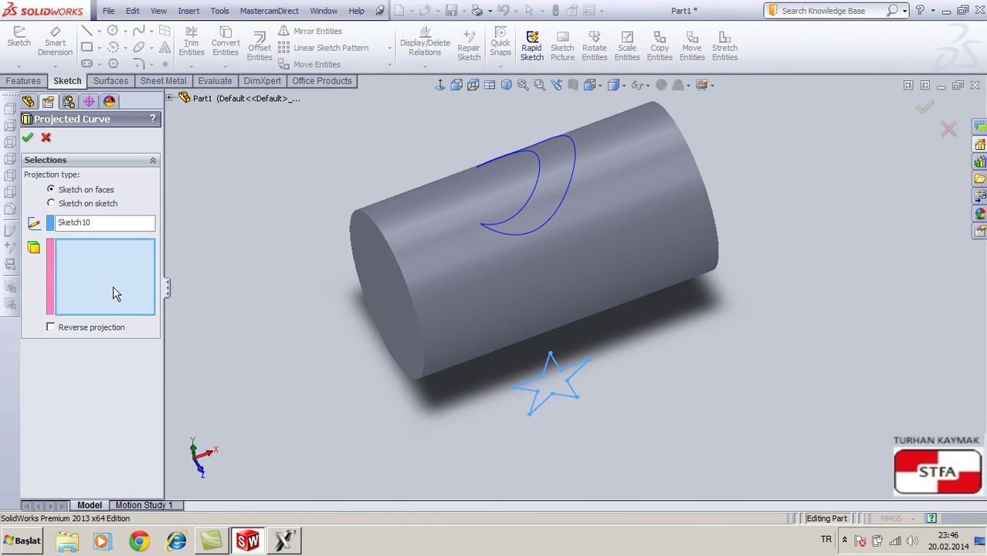
click(480, 328)
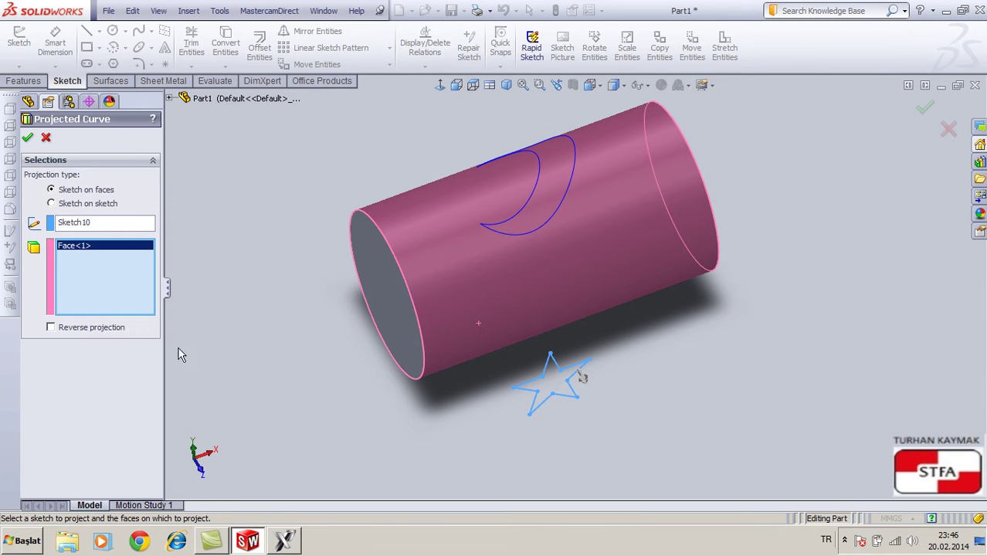
click(28, 138)
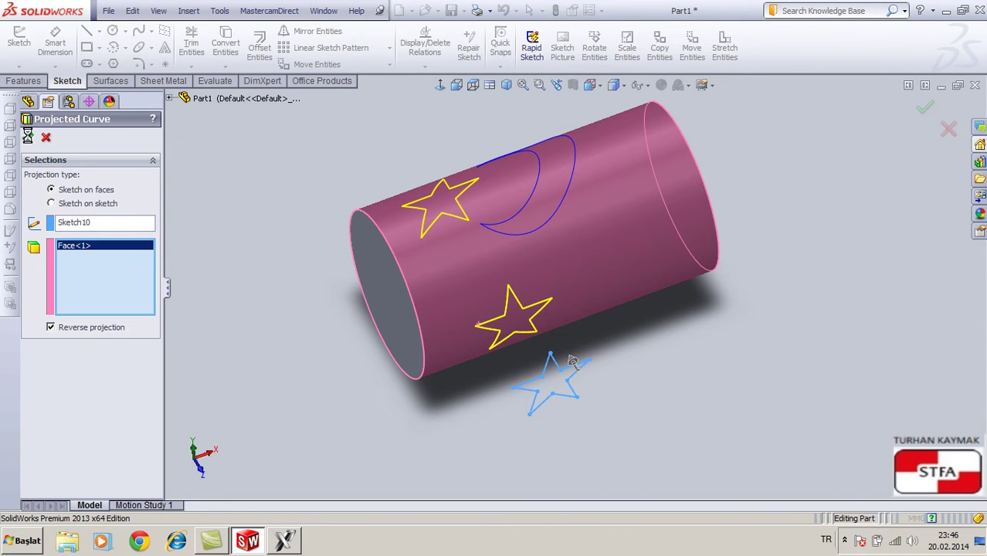
middle_drag(232, 208, 363, 324)
click(66, 315)
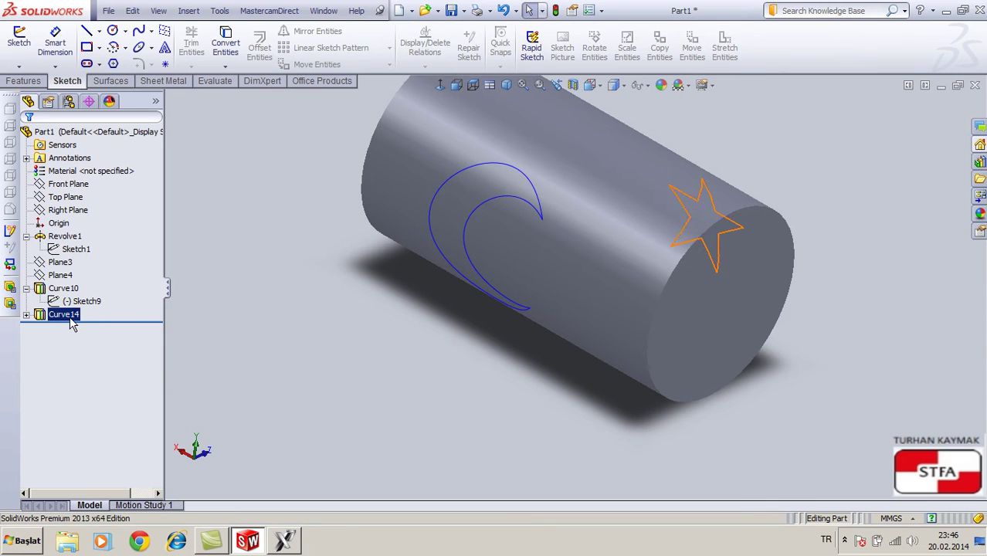
right_click(70, 315)
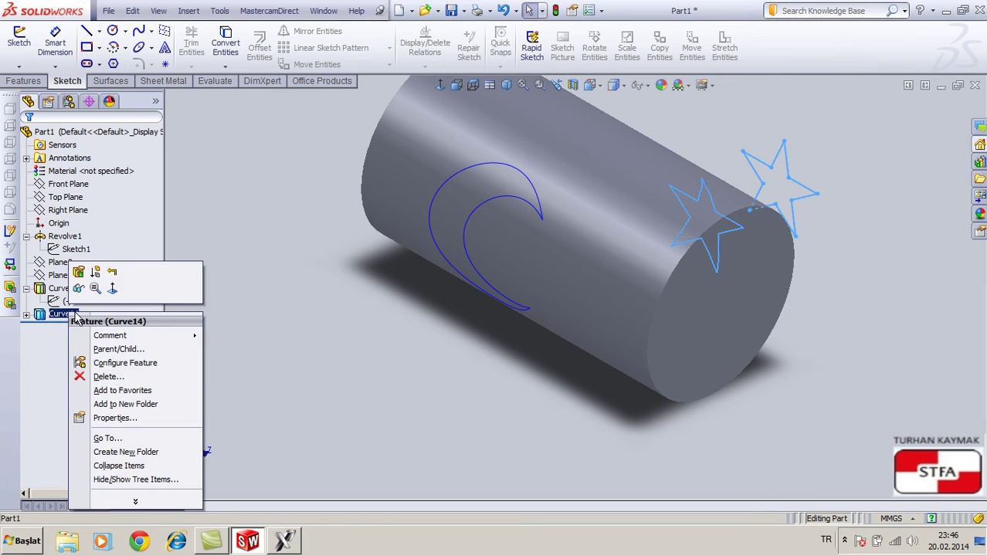
click(101, 378)
click(584, 186)
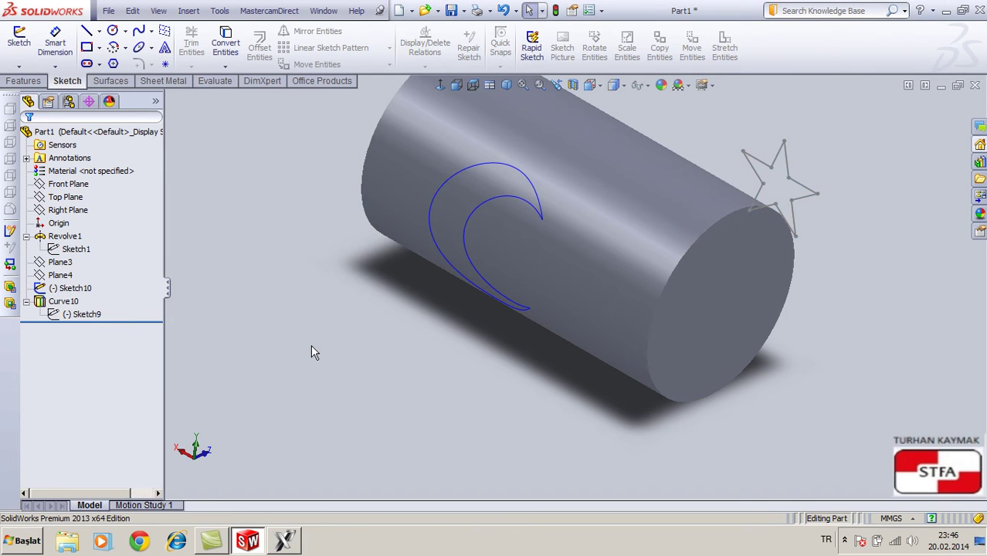
Start a line sketch on Plane4, viewed normal to the plane.
click(85, 314)
click(60, 275)
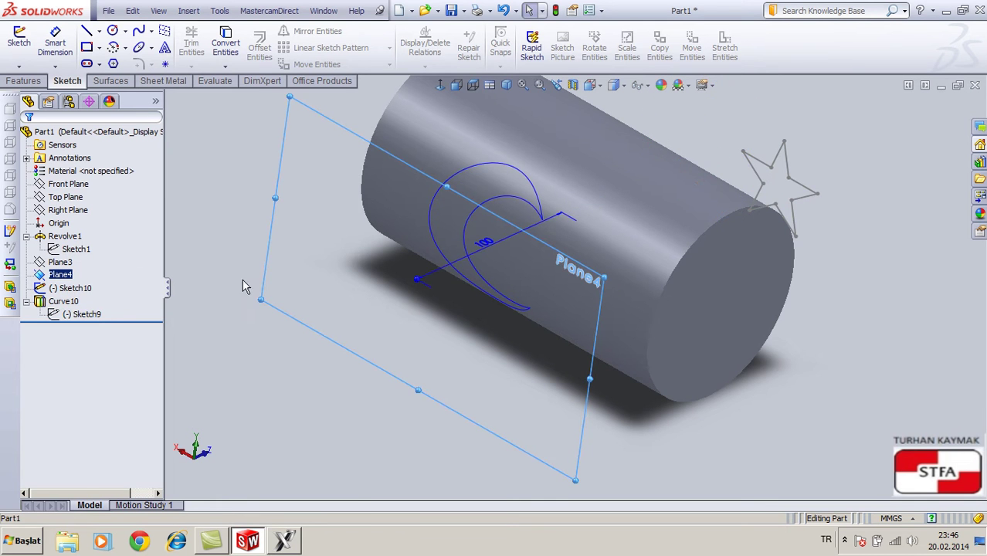
click(456, 85)
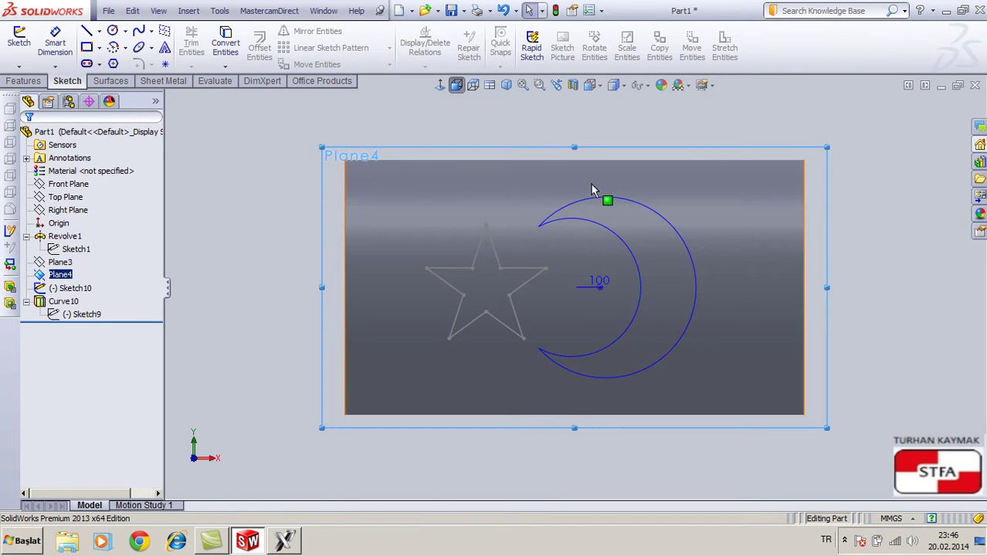
click(87, 34)
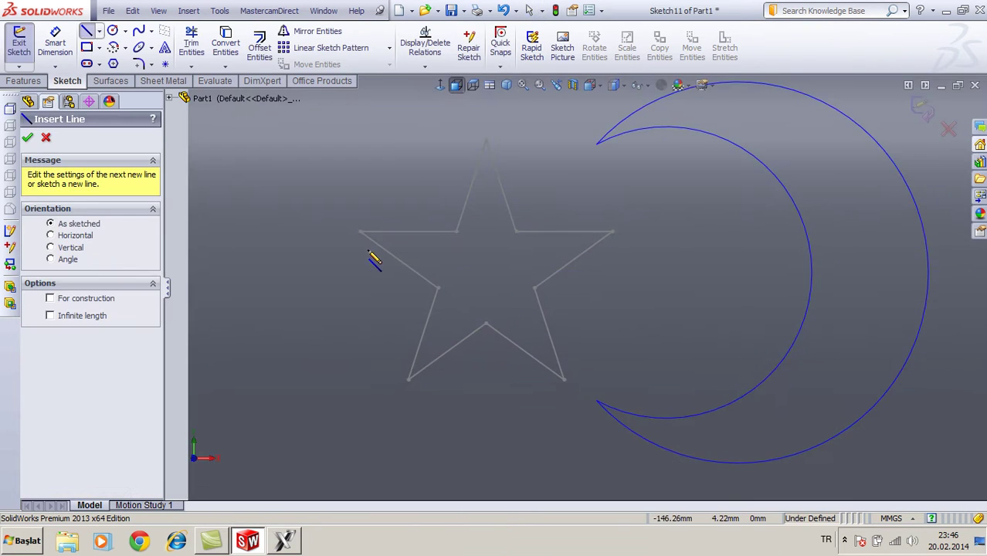
Trace a closed ten-point five-pointed star outline with lines.
click(360, 231)
click(456, 231)
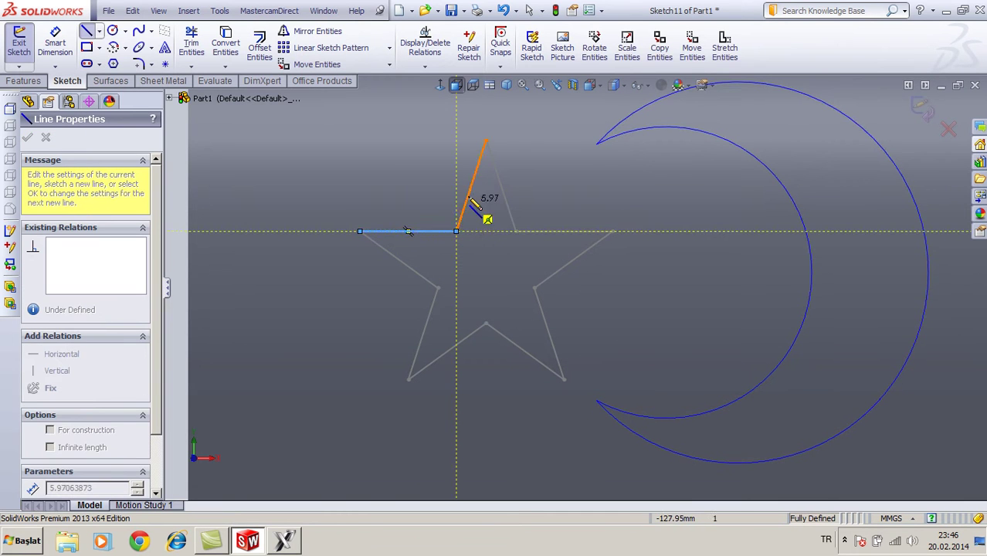
click(485, 140)
click(516, 231)
click(613, 231)
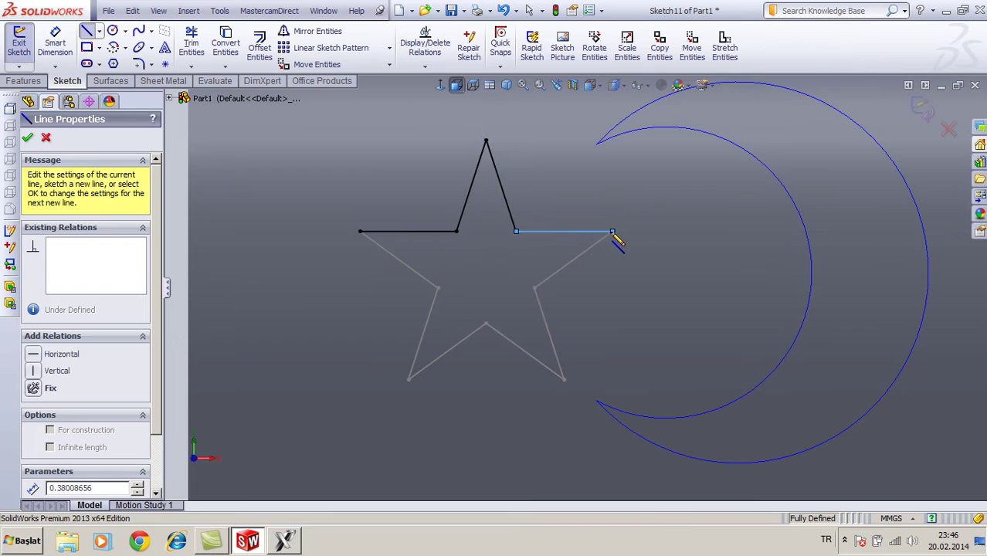
click(534, 287)
click(564, 379)
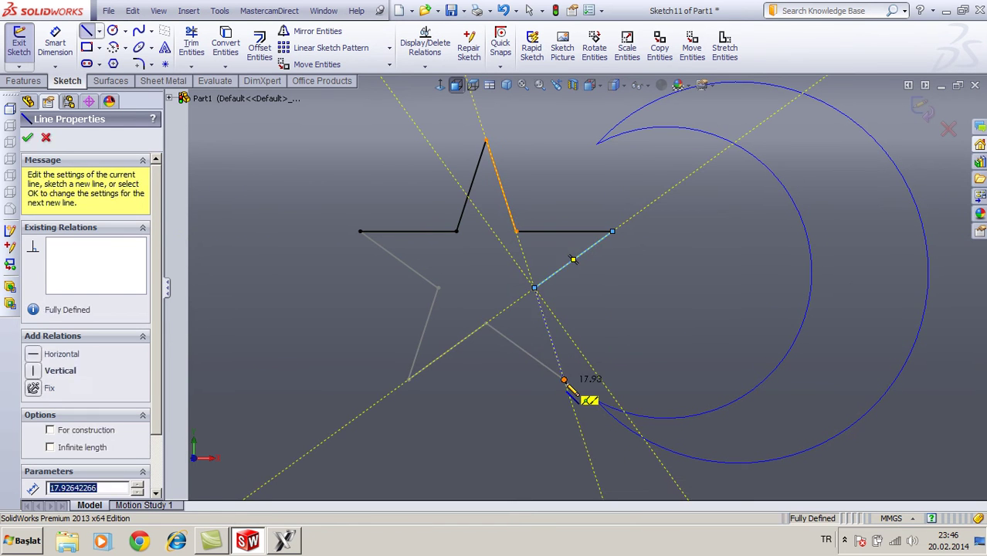
click(486, 325)
click(409, 379)
click(438, 288)
click(360, 231)
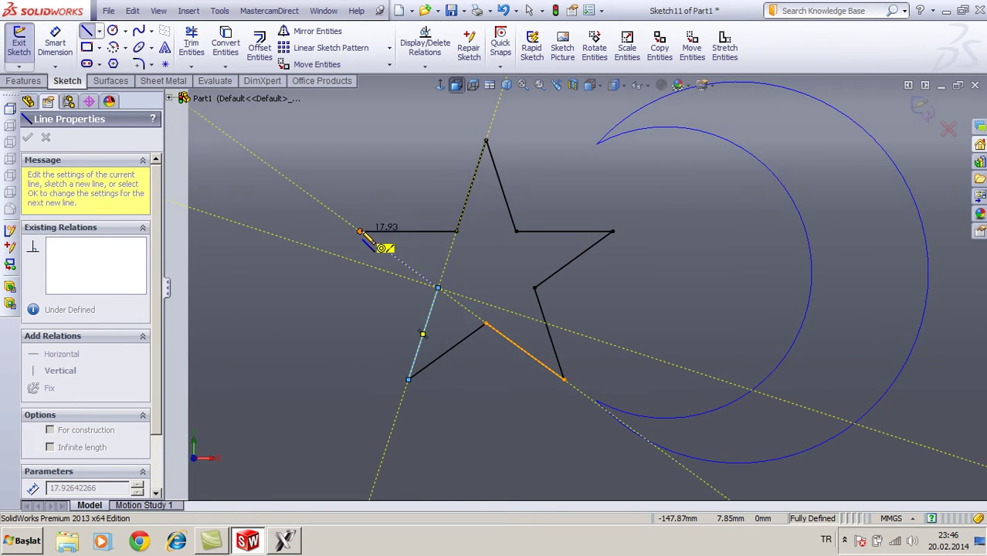
key(Escape)
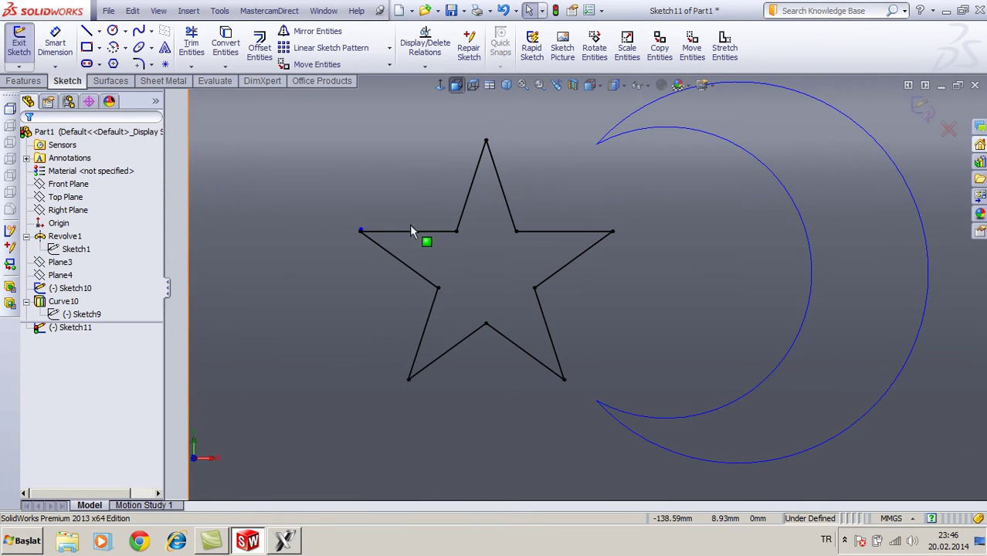
Delete the tiny stray line at the left tip, exit Sketch11, and view isometric.
scroll(426, 238, down, 5)
scroll(410, 267, down, 5)
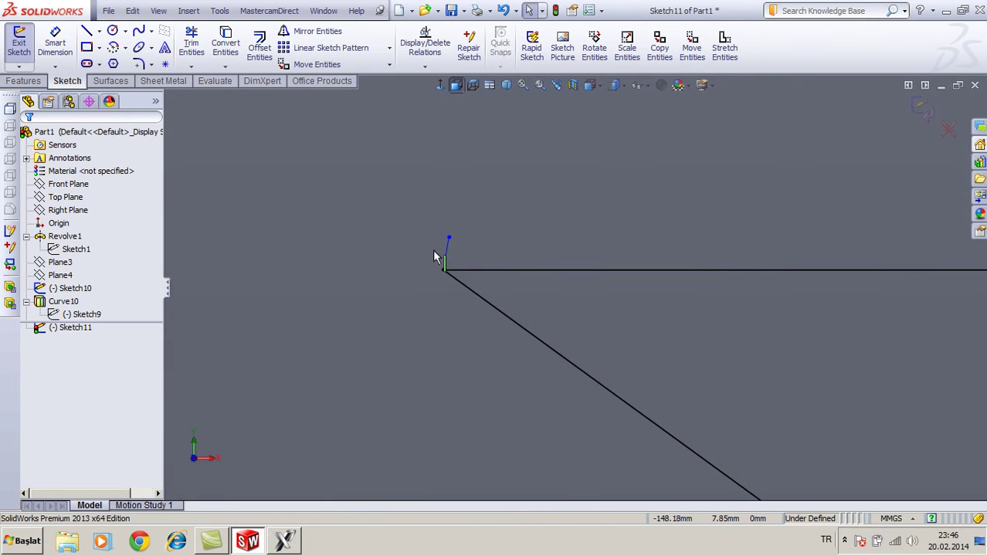
click(448, 257)
key(Delete)
scroll(739, 238, up, 4)
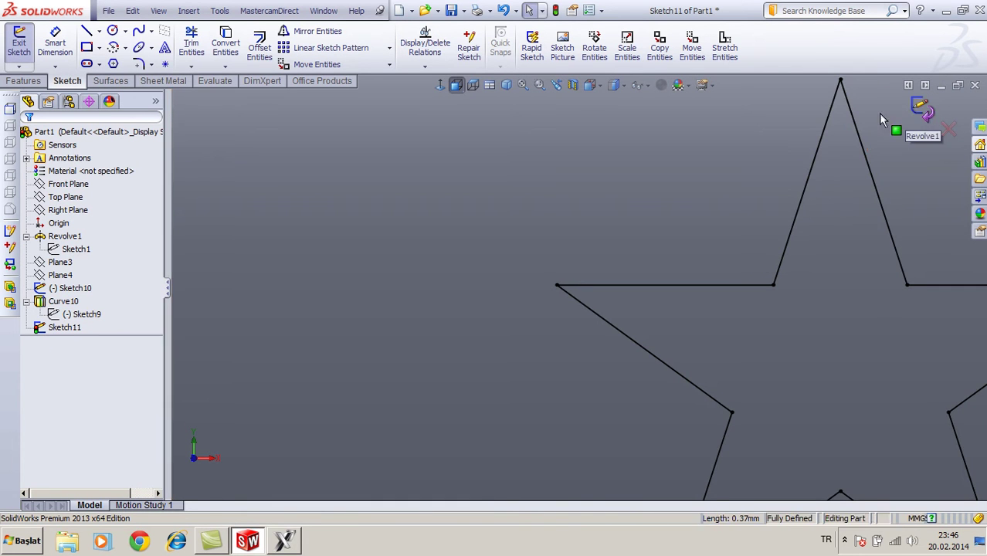
click(921, 110)
key(space)
click(667, 137)
Hide the old star sketch Sketch10, leaving the new star Sketch11 in place.
click(66, 328)
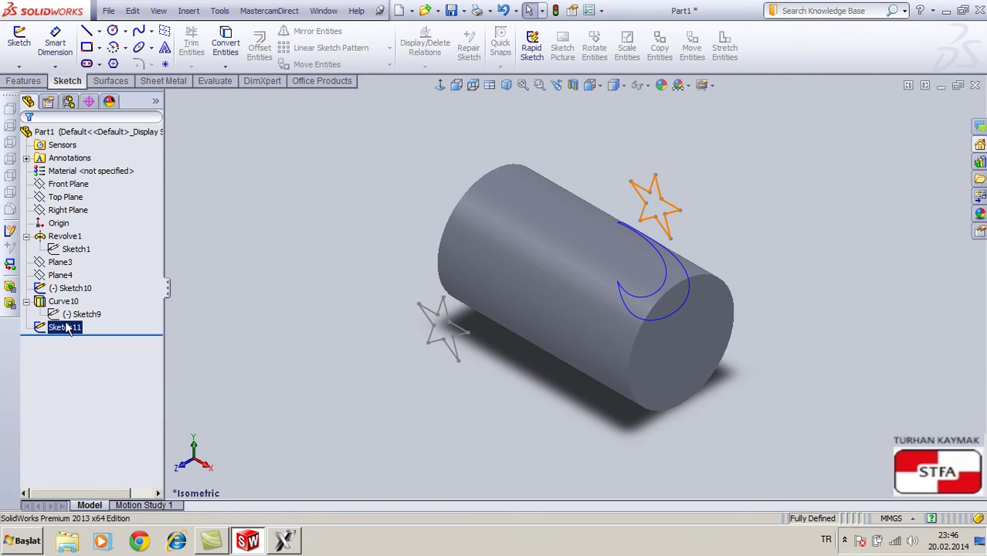
click(77, 317)
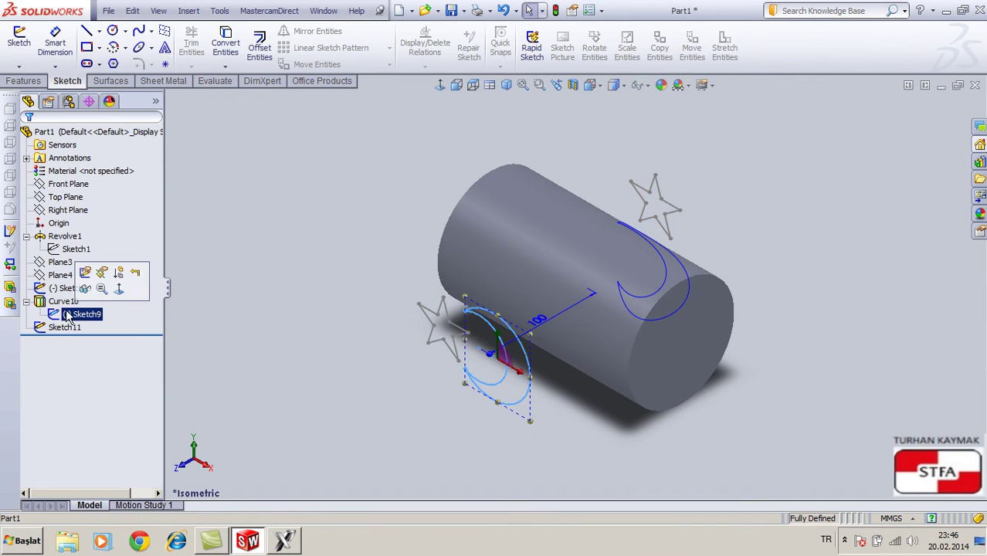
click(52, 290)
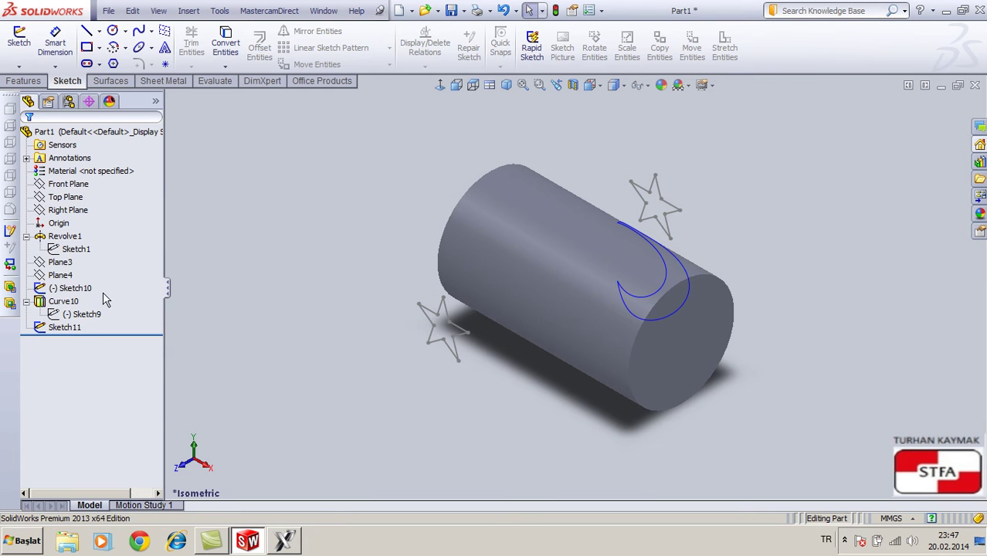
click(64, 327)
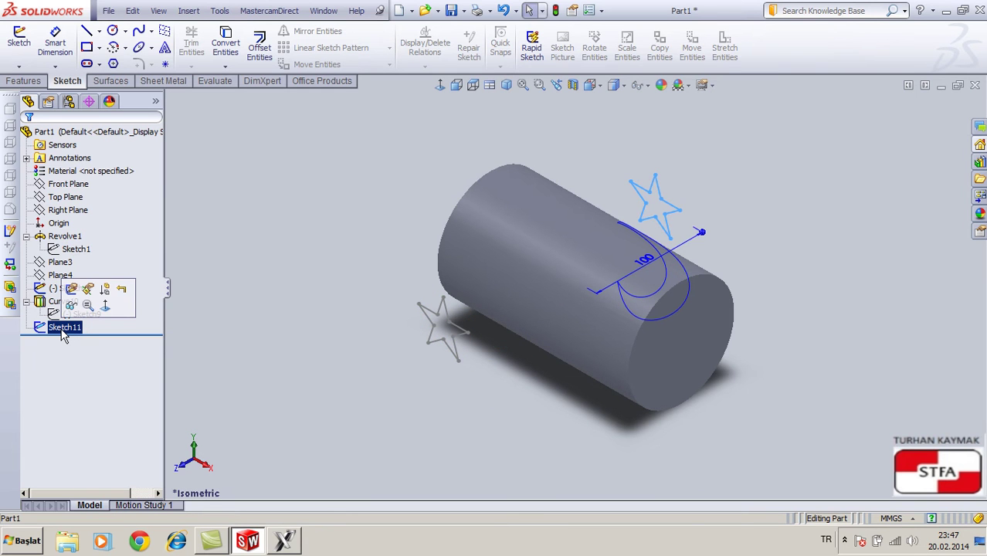
click(247, 315)
click(74, 287)
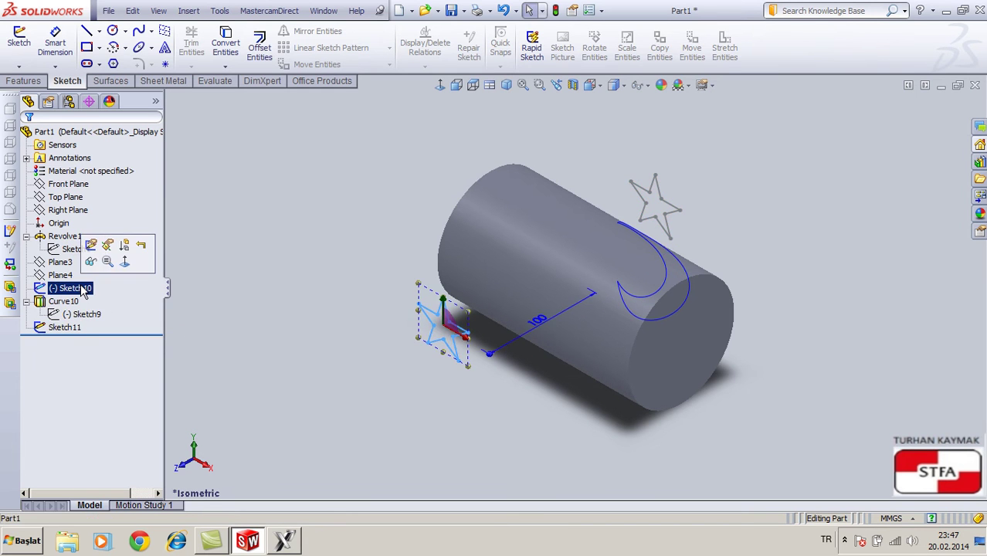
click(90, 264)
Project Sketch11 onto the cylinder face as Curve15 beside the crescent.
middle_drag(396, 187, 331, 275)
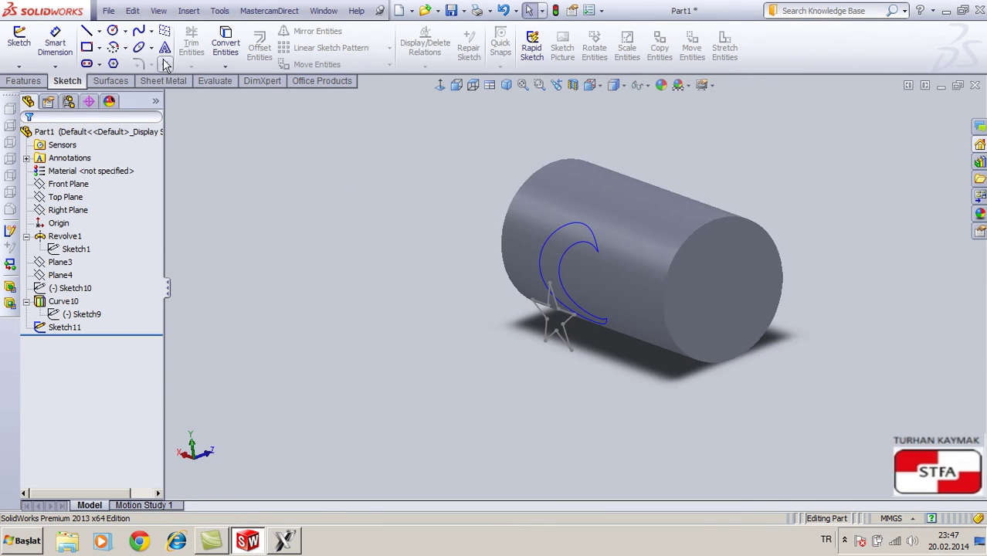
click(189, 10)
mouse_move(224, 158)
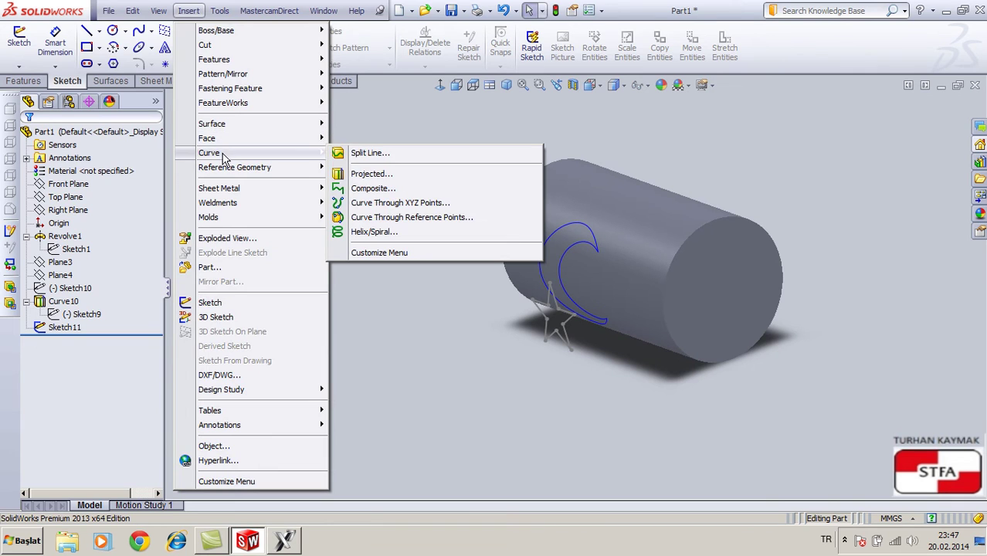
click(372, 173)
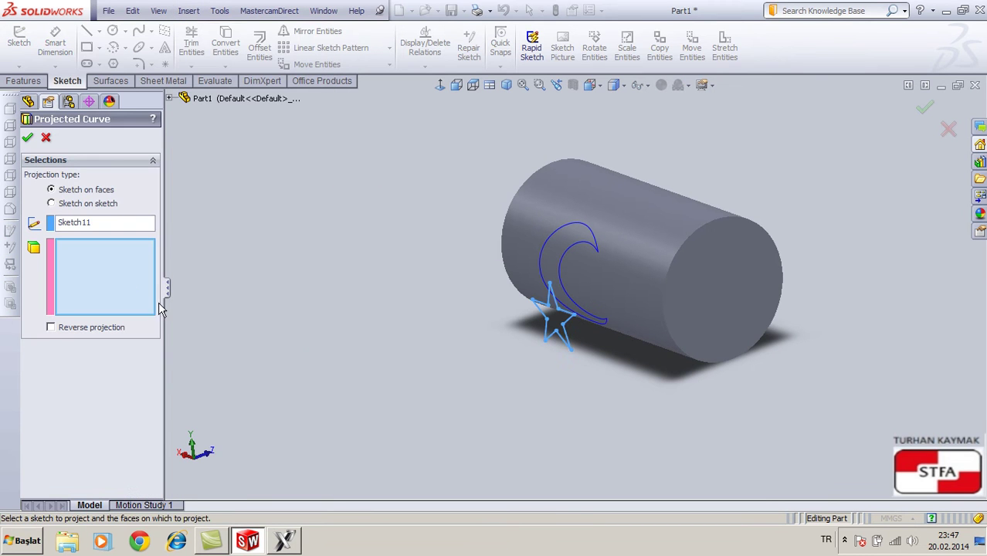
click(645, 260)
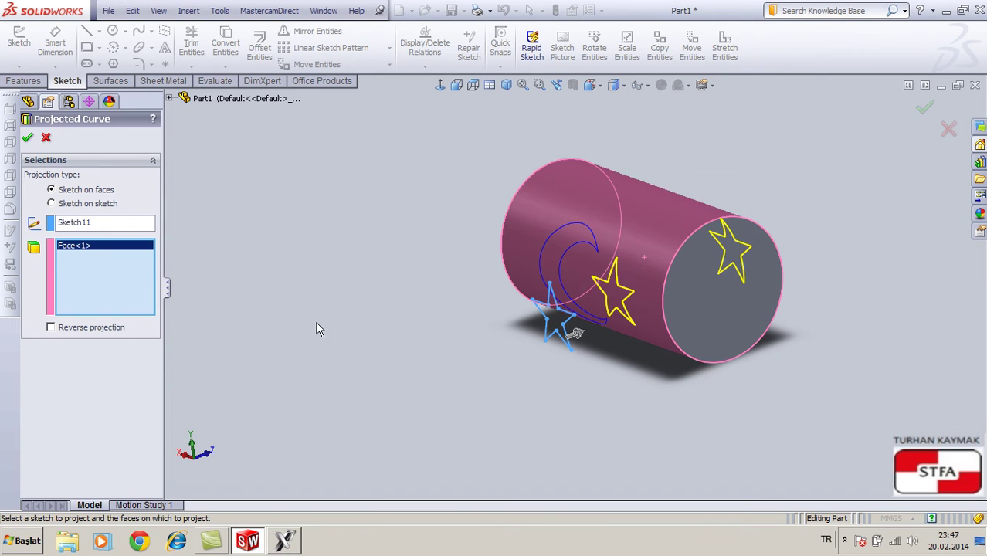
click(28, 139)
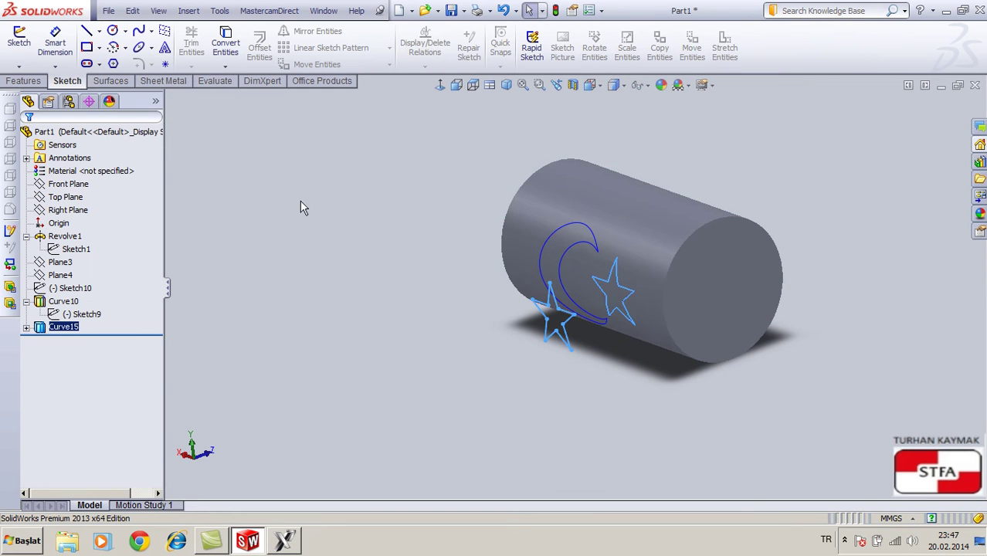
mouse_move(379, 229)
middle_down()
mouse_move(461, 138)
mouse_move(411, 242)
mouse_move(390, 262)
mouse_move(412, 233)
mouse_move(387, 223)
middle_up()
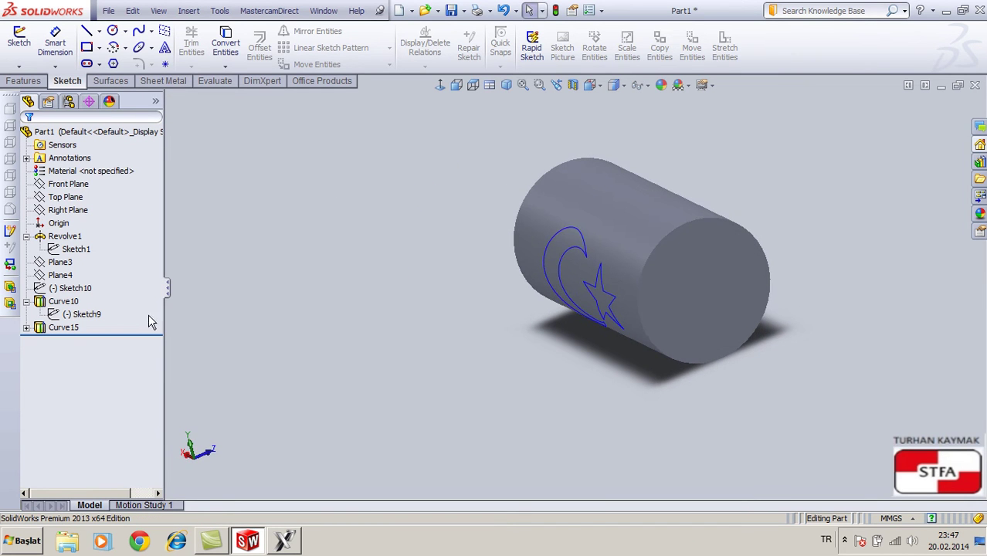
click(62, 276)
Sketch an upright ellipse centred at the origin on Plane3 as Sketch12, then view trimetric.
click(59, 262)
click(456, 85)
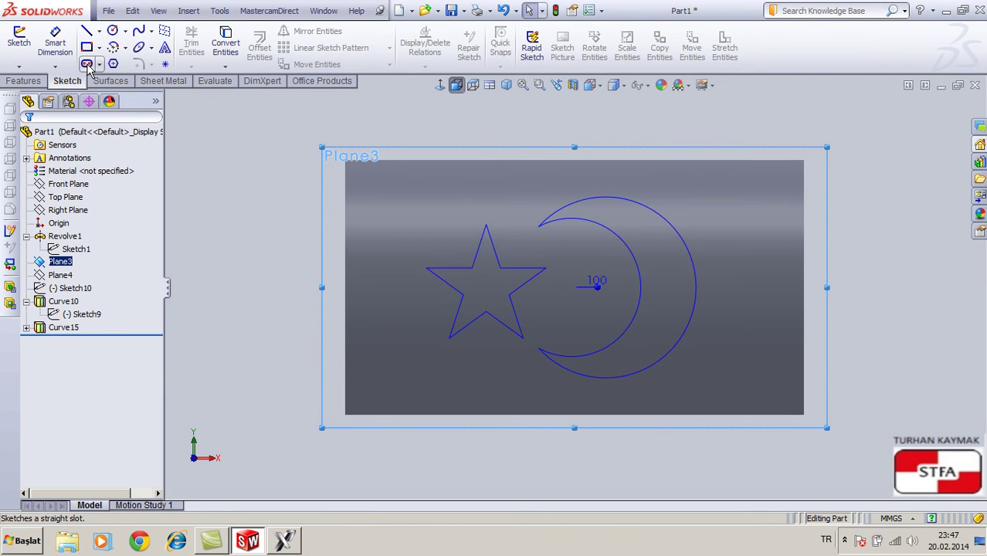
click(140, 49)
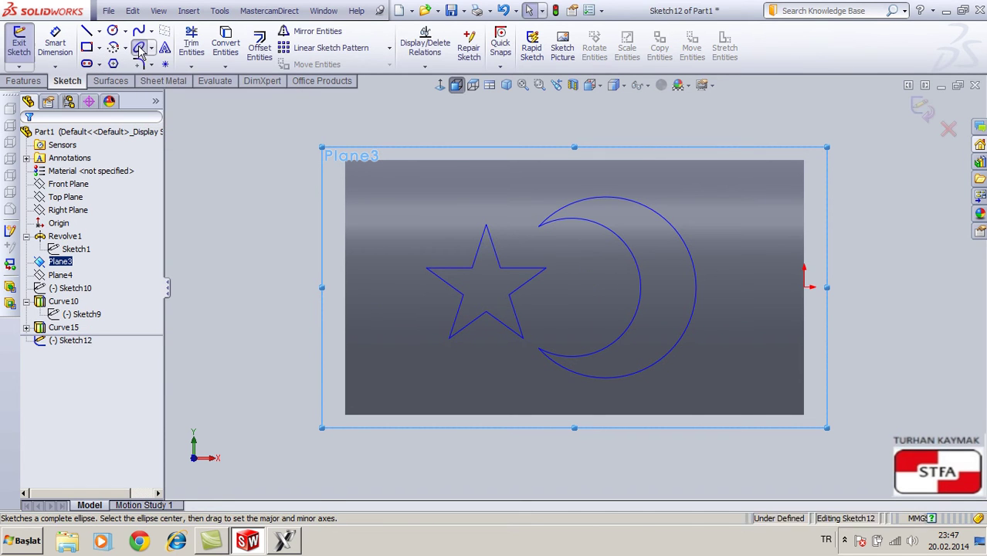
click(574, 287)
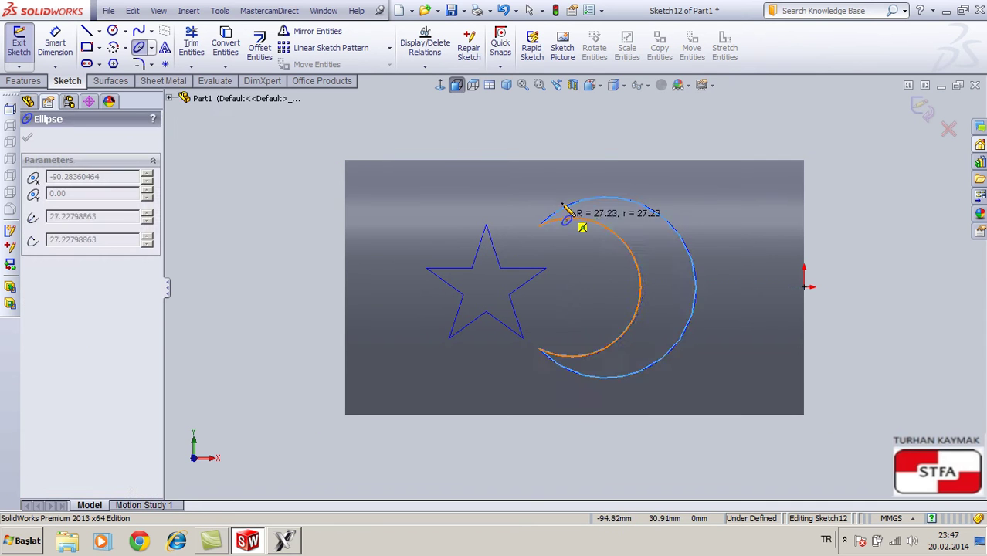
click(575, 169)
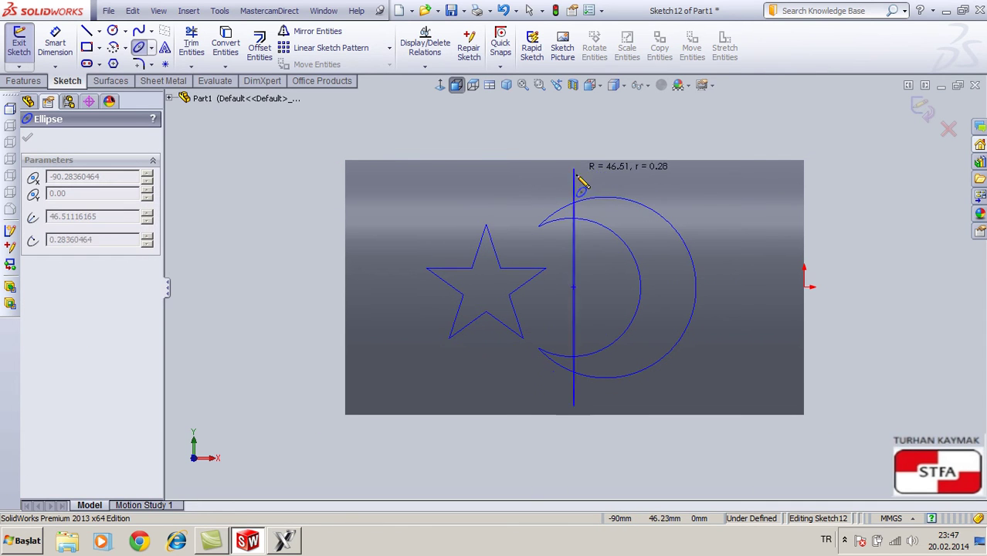
click(634, 287)
key(Escape)
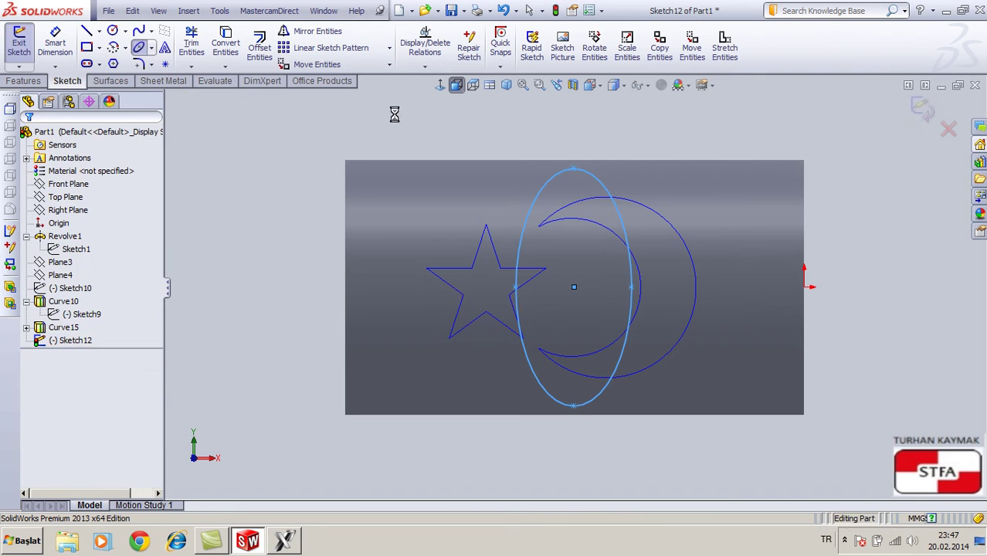
key(ctrl+b)
click(506, 87)
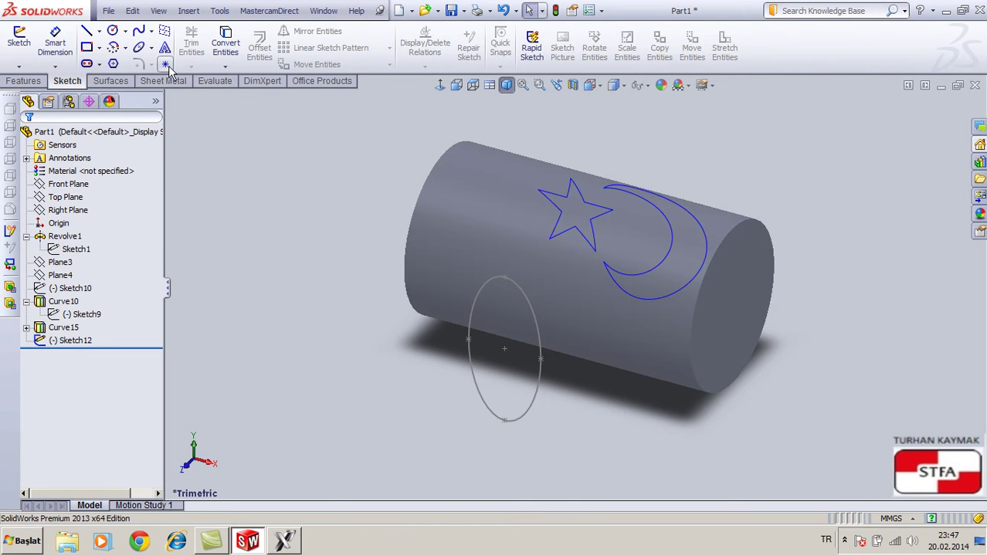
Project the ellipse Sketch12 onto the cylinder face with reverse projection, creating Curve16.
click(191, 14)
mouse_move(219, 154)
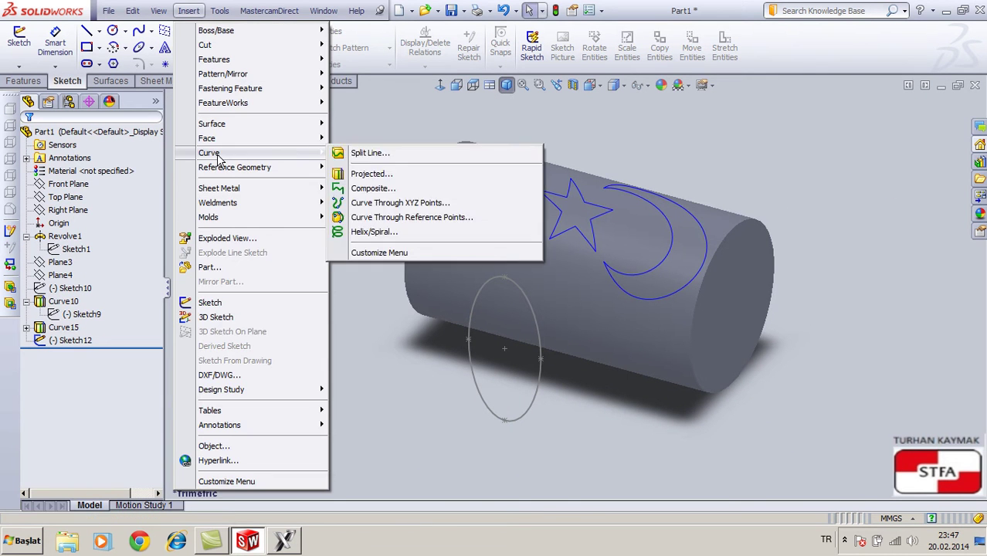
click(371, 173)
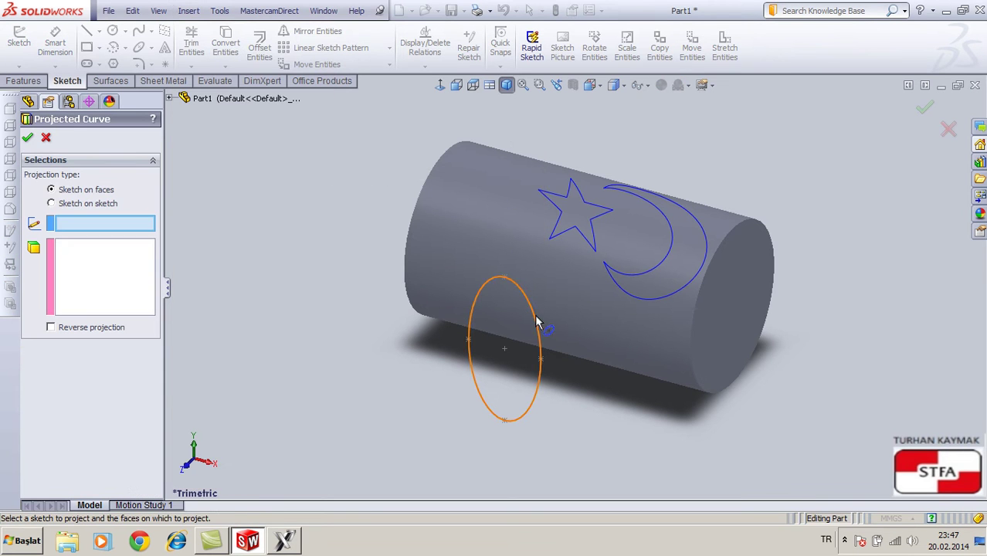
click(468, 247)
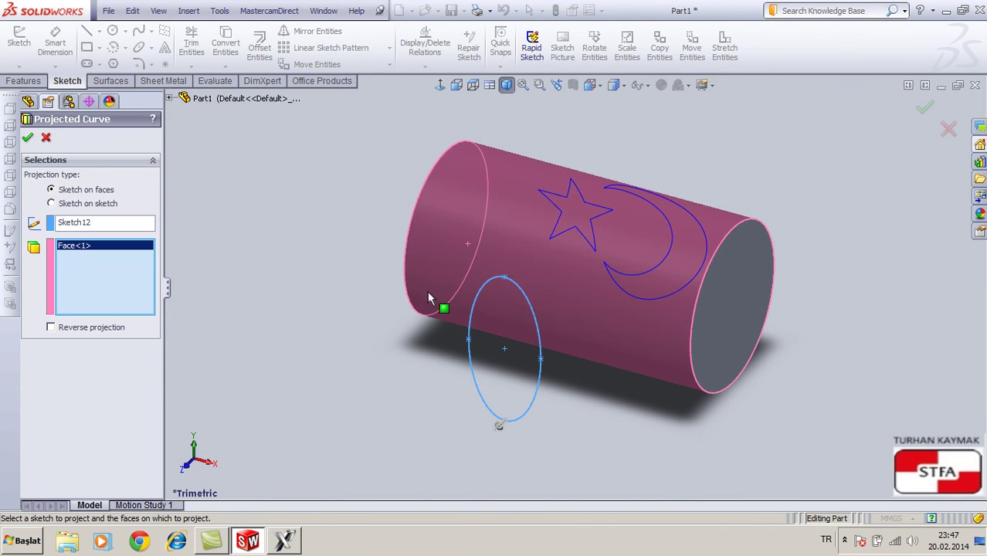
click(51, 327)
click(27, 138)
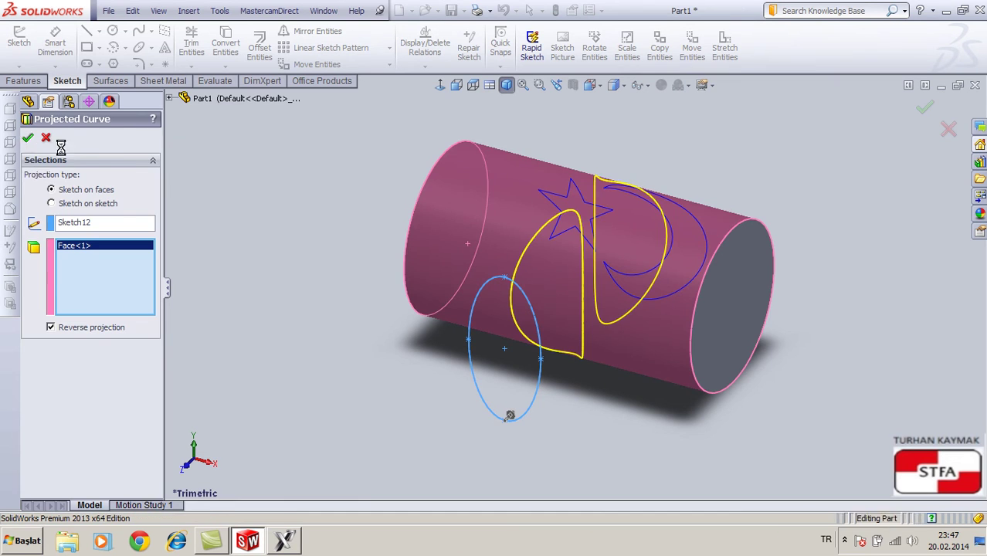
middle_drag(248, 151, 127, 209)
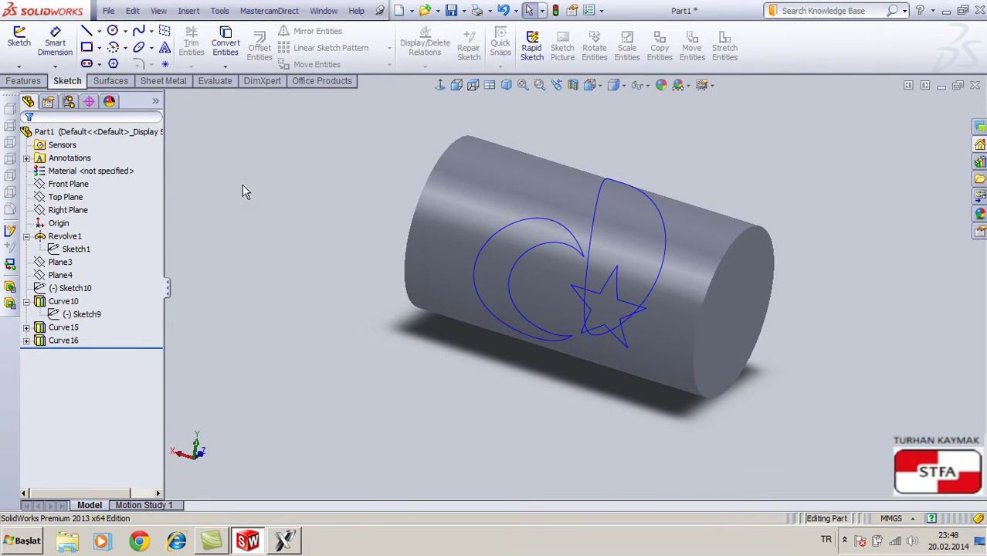
Save the part as Parasolid (*.x_t) 'C AXİS1' in MCAM YENİ UYGULAMALAR\TORNA\C AXİS CONTUR1.
click(506, 85)
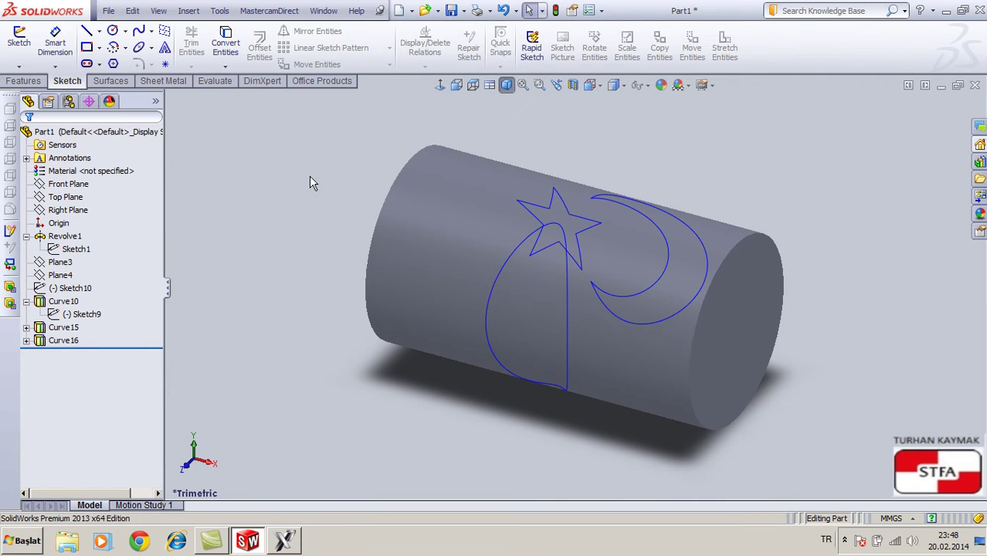
click(463, 10)
click(474, 42)
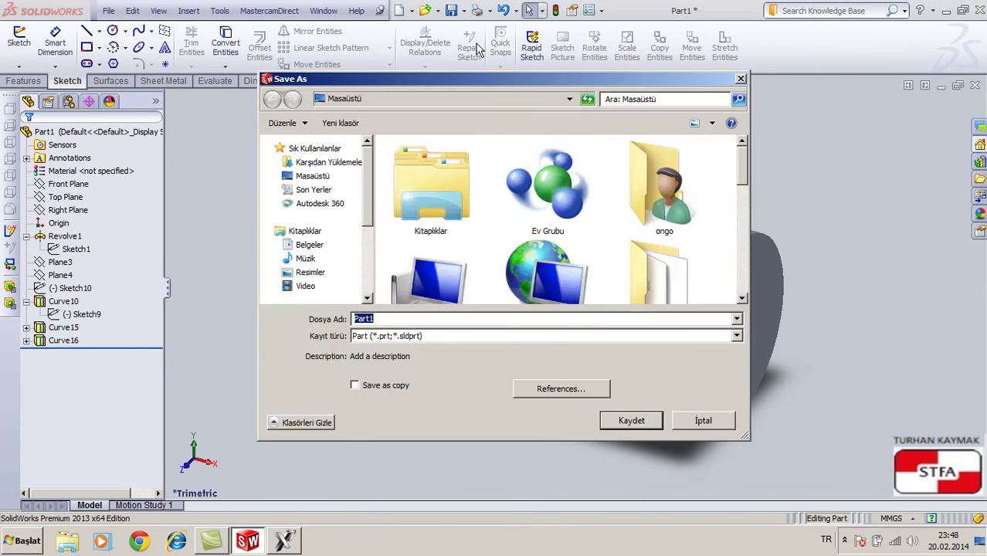
drag(628, 85, 562, 27)
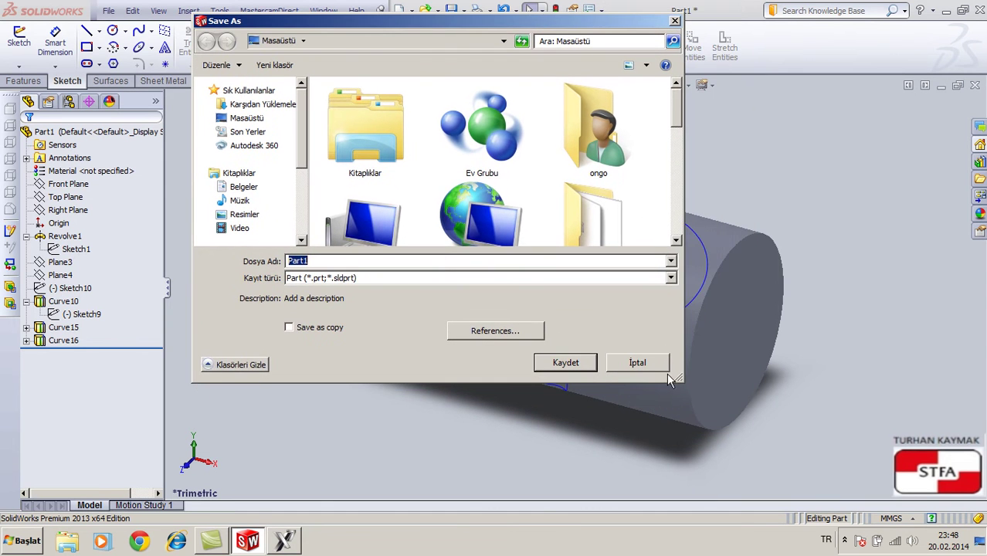
drag(681, 381, 794, 479)
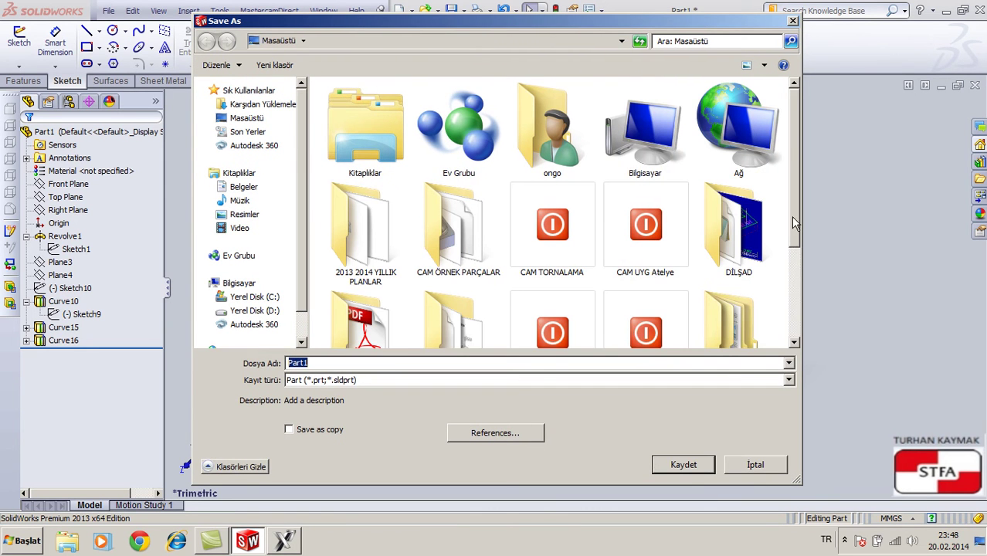
drag(795, 225, 793, 308)
double_click(756, 232)
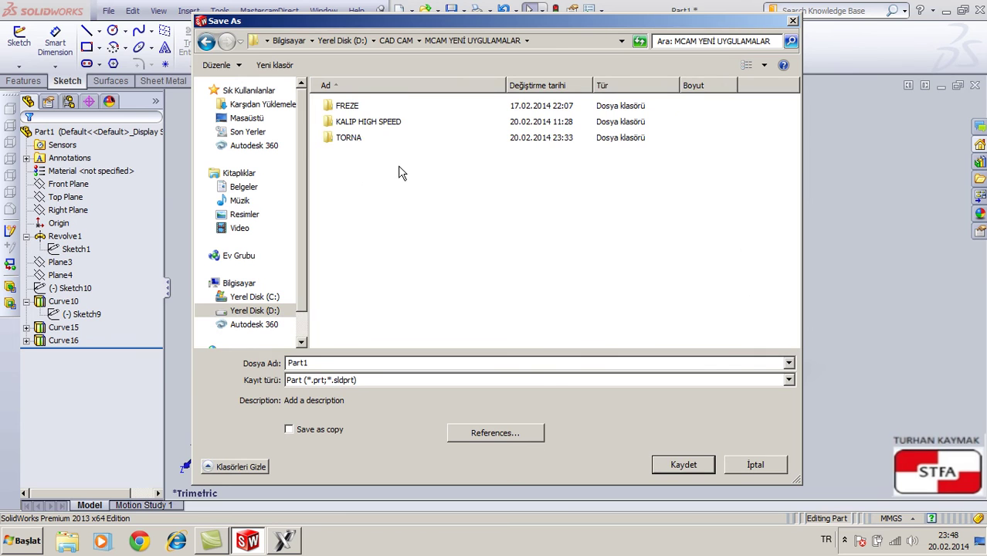
double_click(354, 138)
double_click(353, 106)
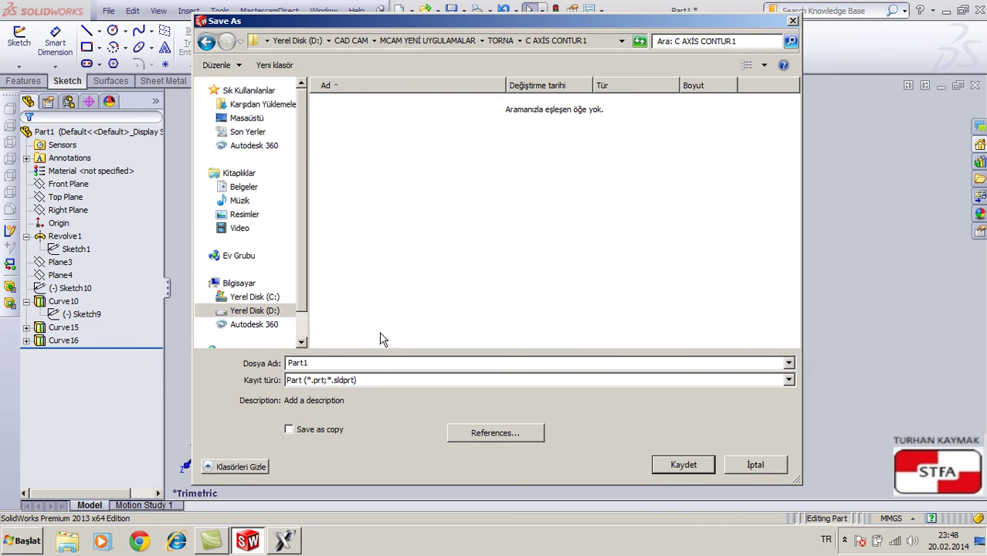
click(389, 384)
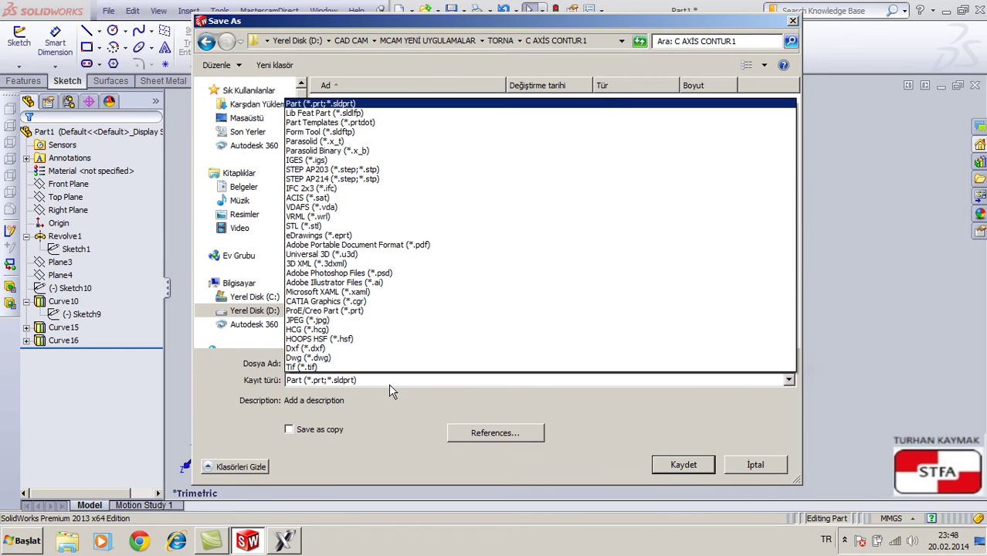
click(352, 142)
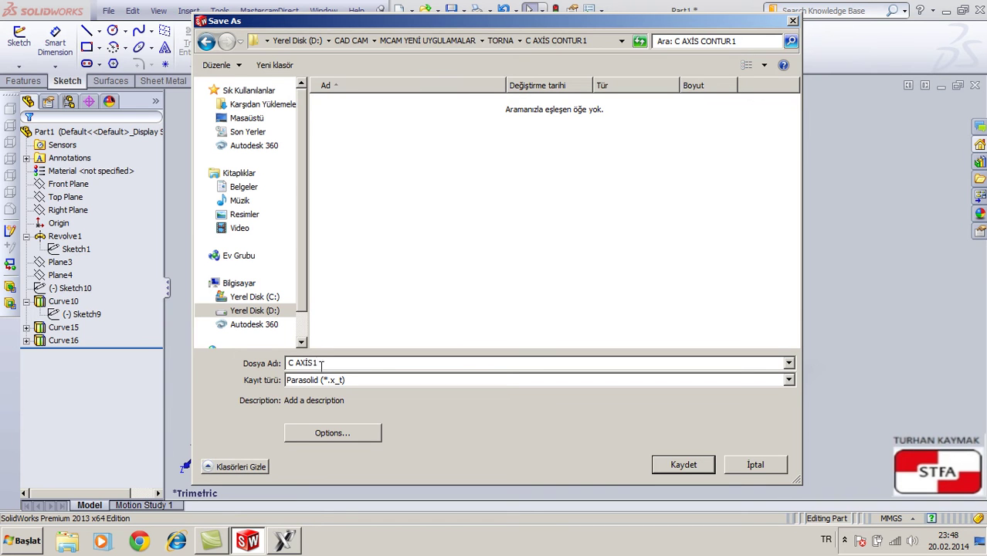
click(674, 464)
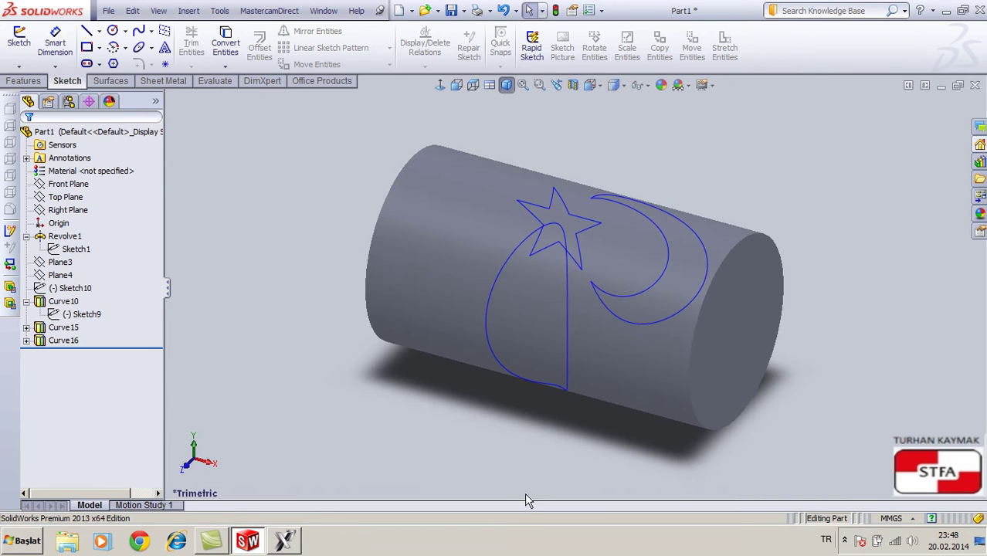
In Mastercam, open C AXİS1.x_t from the TORNA\C AXİS CONTUR1 folder.
click(284, 541)
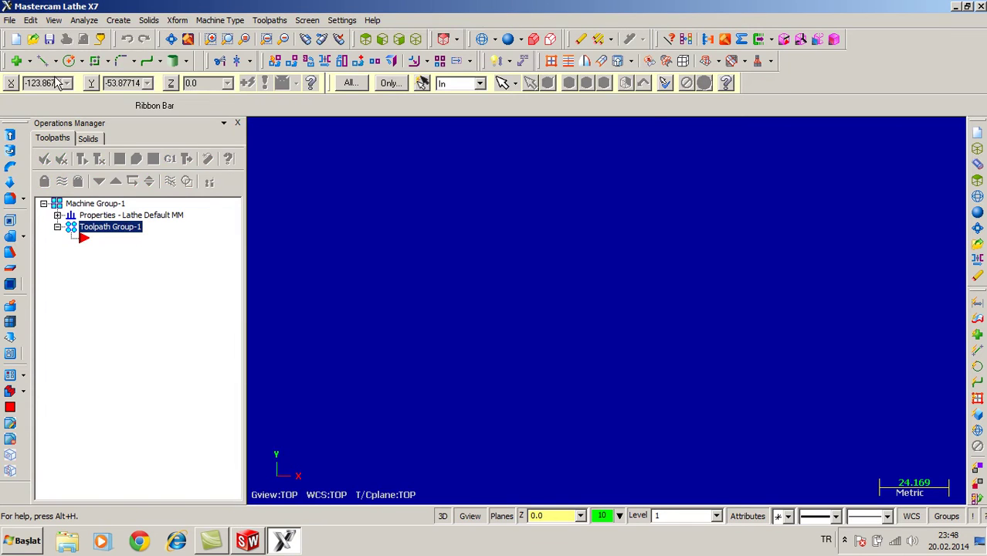
click(34, 40)
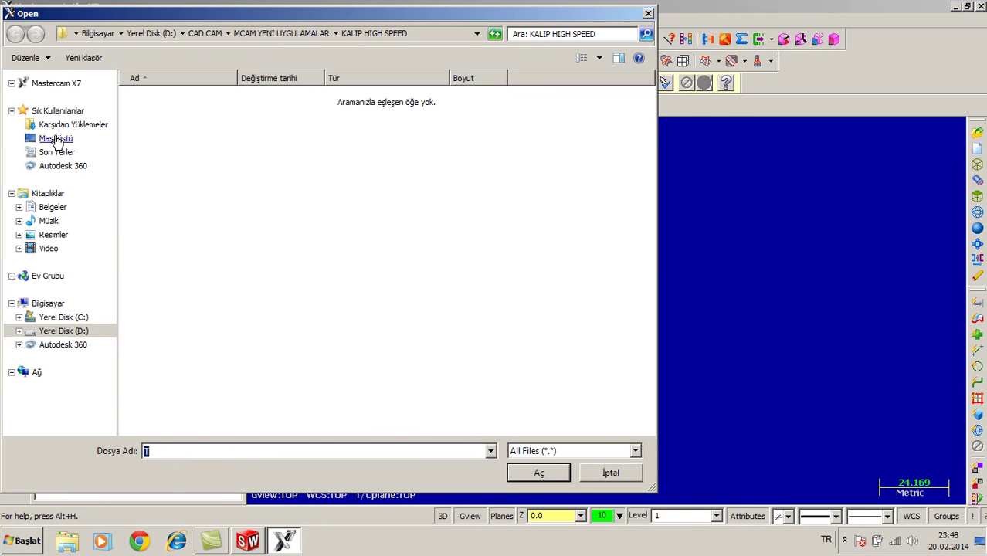
click(55, 139)
scroll(649, 201, down, 5)
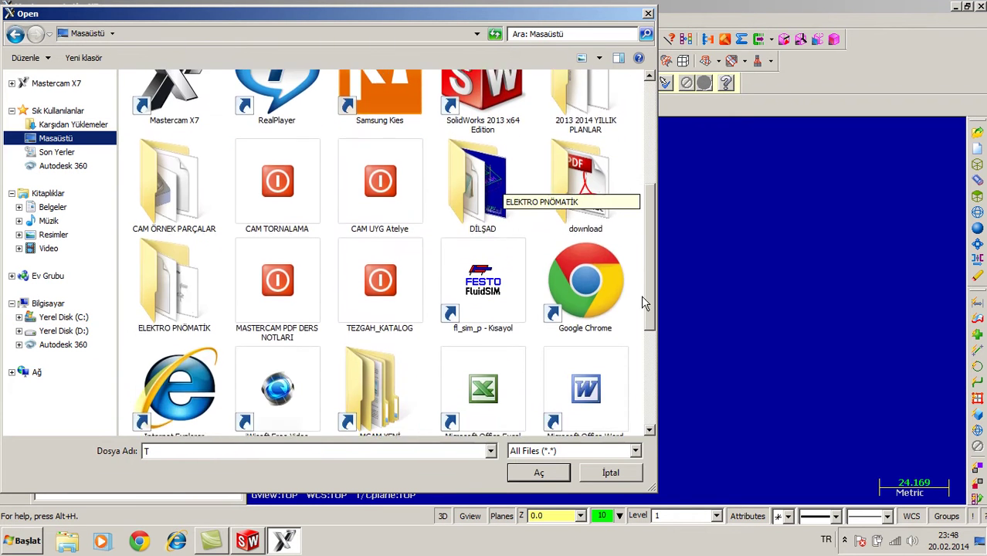
click(353, 296)
double_click(355, 300)
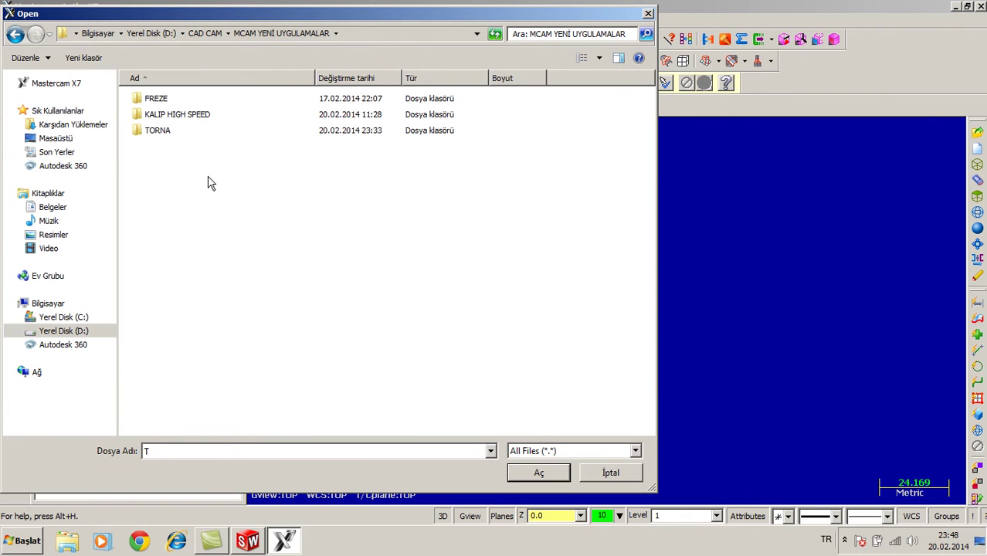
double_click(154, 132)
double_click(159, 99)
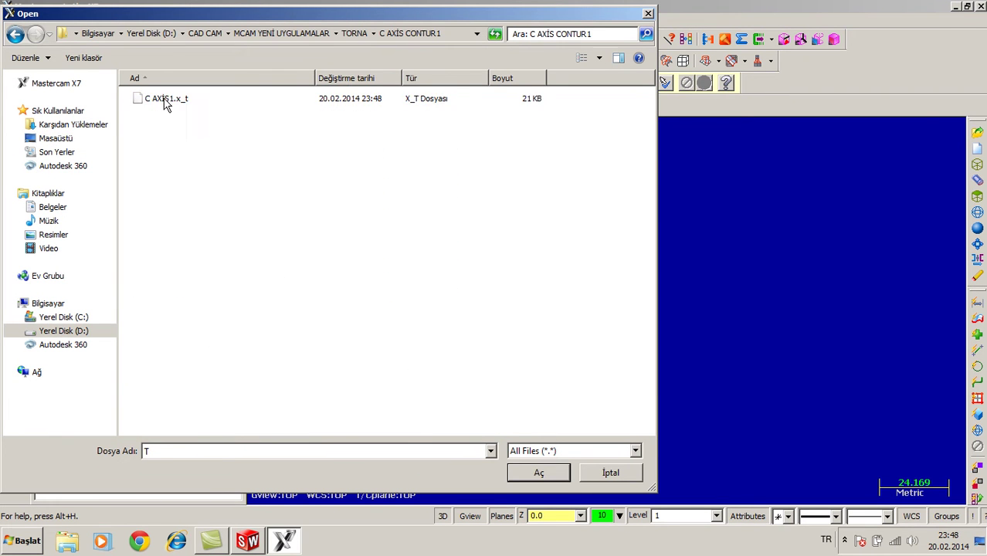
click(163, 99)
click(533, 472)
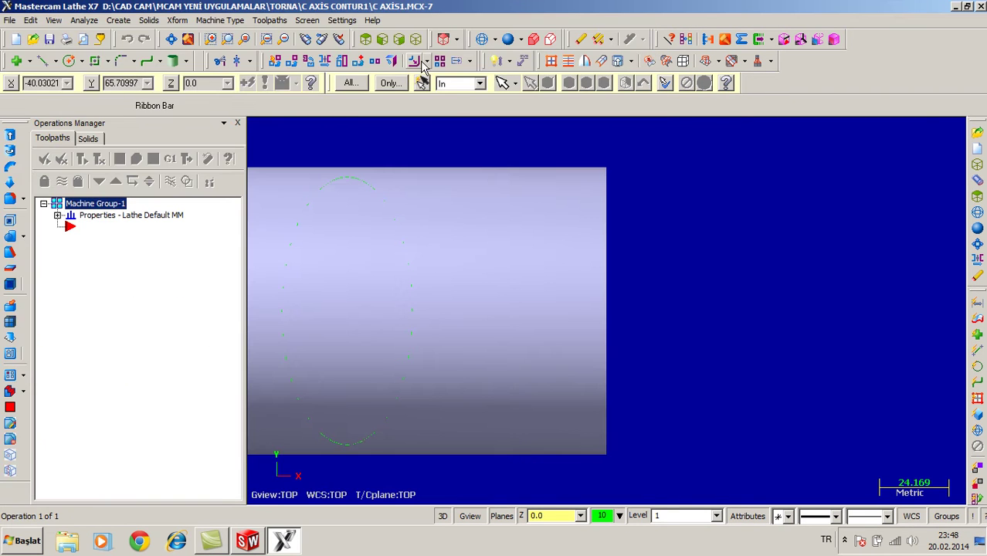
Show the cylinder isometric, fitted and in plain wireframe, and expand the machine group properties.
click(414, 38)
click(171, 39)
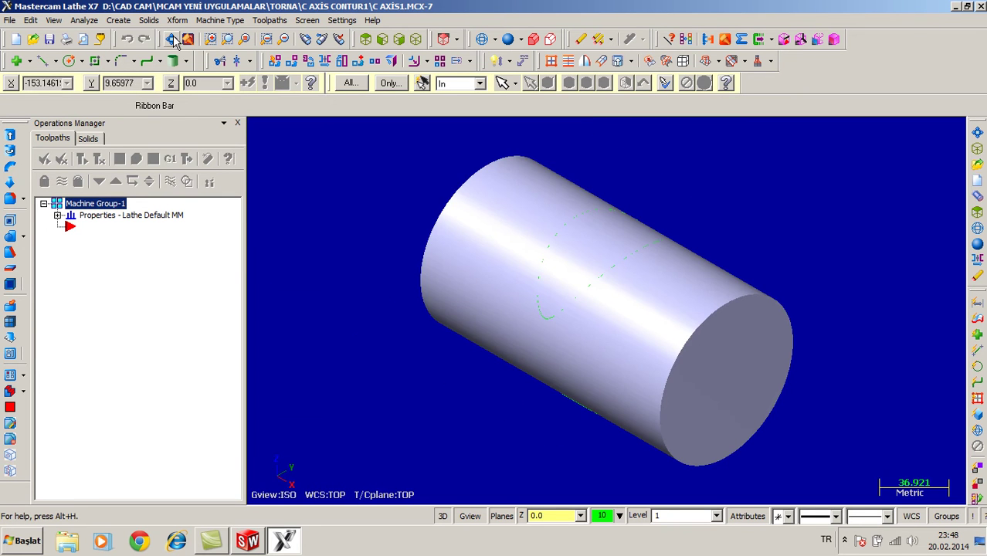
click(483, 38)
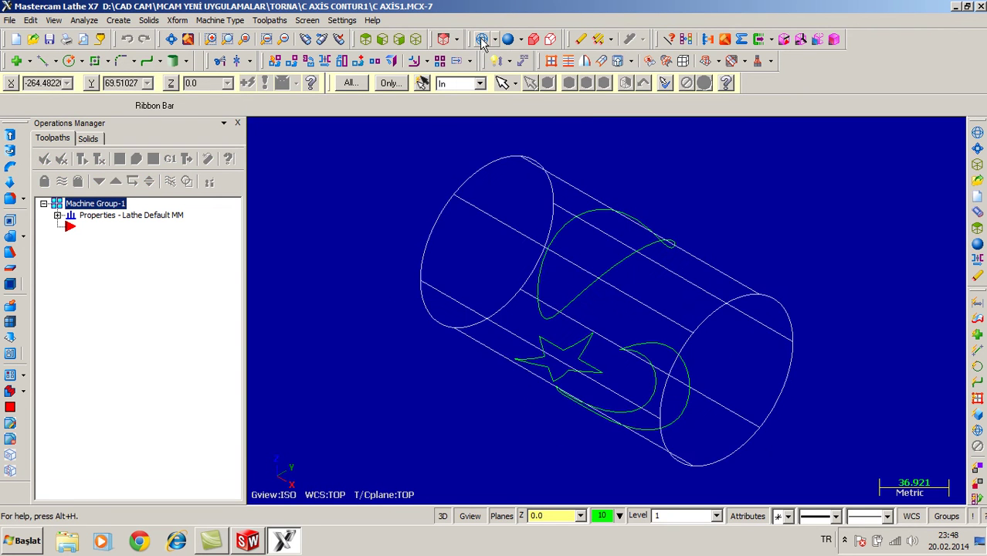
mouse_move(335, 247)
middle_down()
mouse_move(476, 214)
mouse_move(439, 145)
mouse_move(476, 181)
mouse_move(699, 171)
mouse_move(756, 125)
mouse_move(683, 170)
mouse_move(716, 175)
mouse_move(703, 166)
middle_up()
click(494, 38)
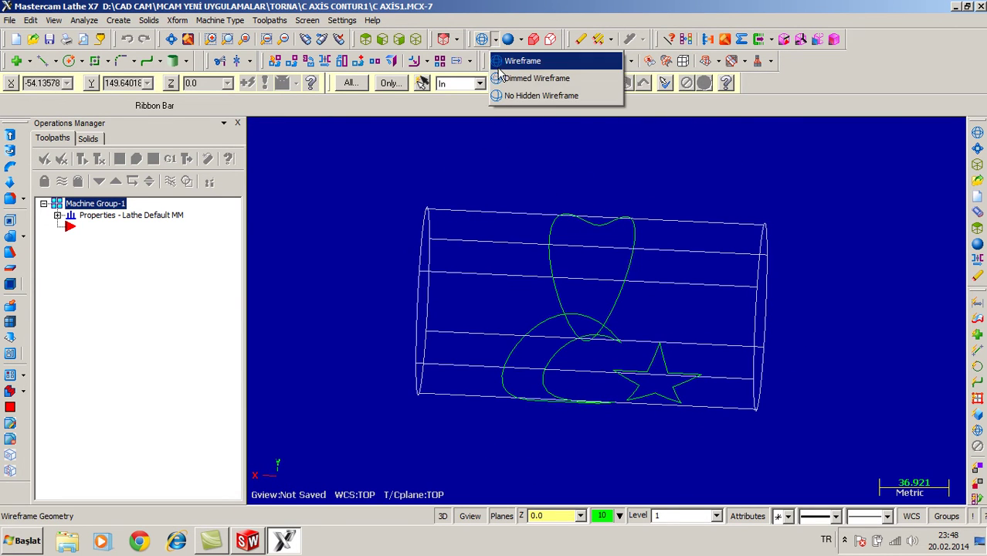
click(516, 61)
click(416, 39)
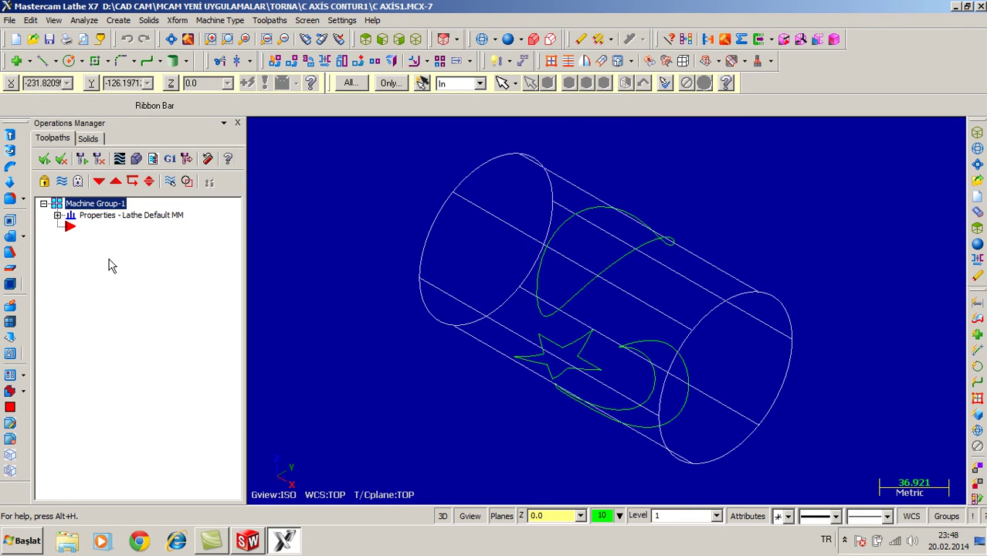
click(57, 216)
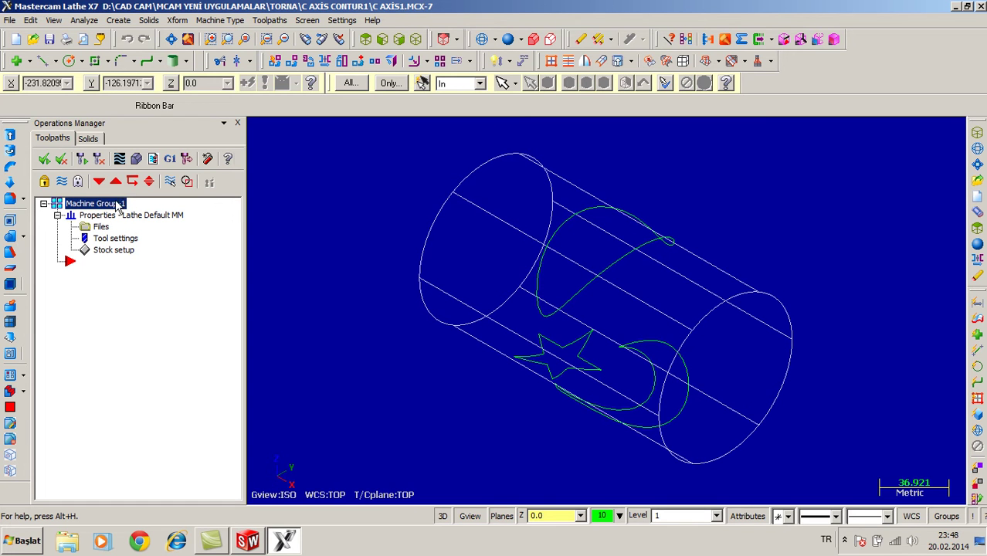
Define the left-spindle stock in Stock Setup from the solid cylinder.
click(113, 251)
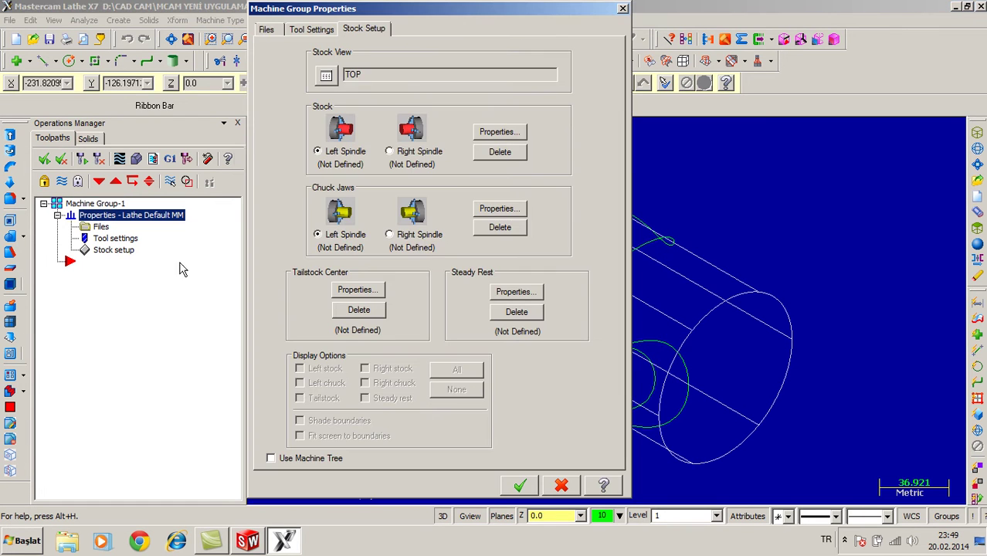
click(491, 133)
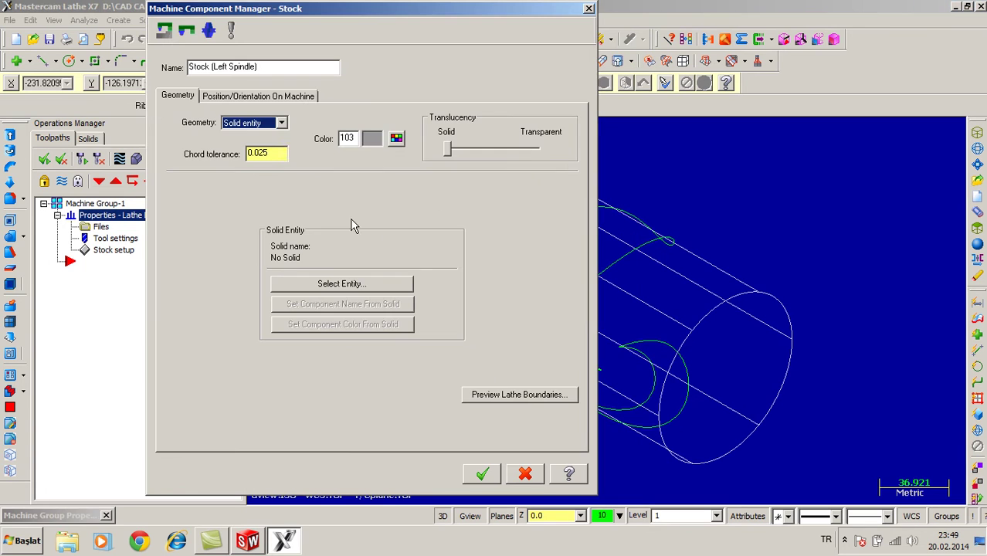
click(254, 124)
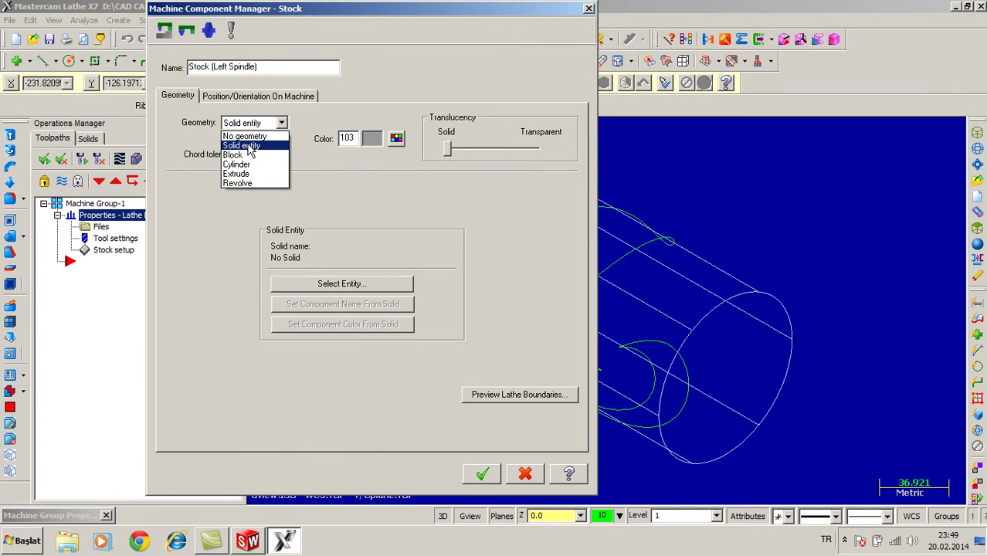
click(248, 148)
click(351, 285)
click(508, 39)
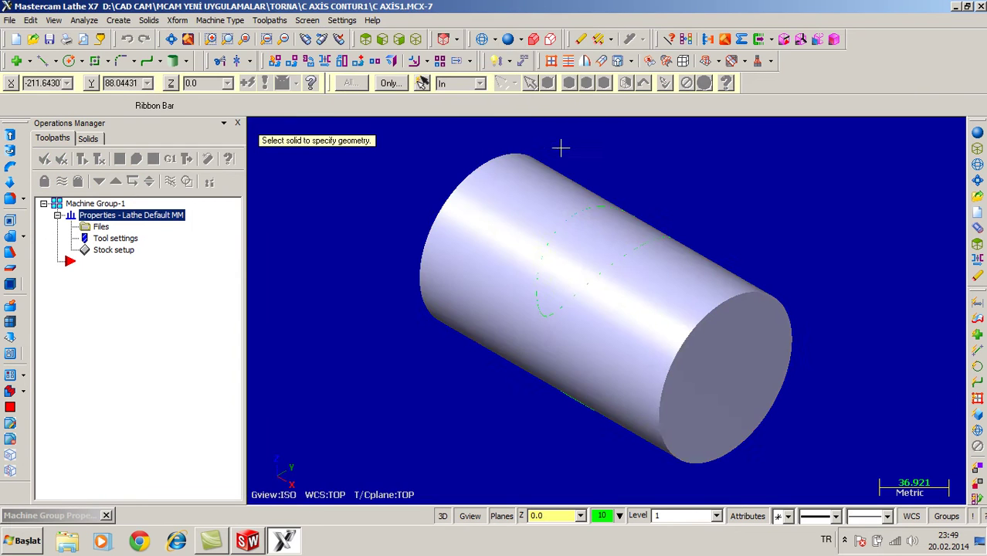
click(595, 282)
click(482, 474)
Make the left-spindle chuck jaws from two picked corners and close the machine group properties.
click(494, 208)
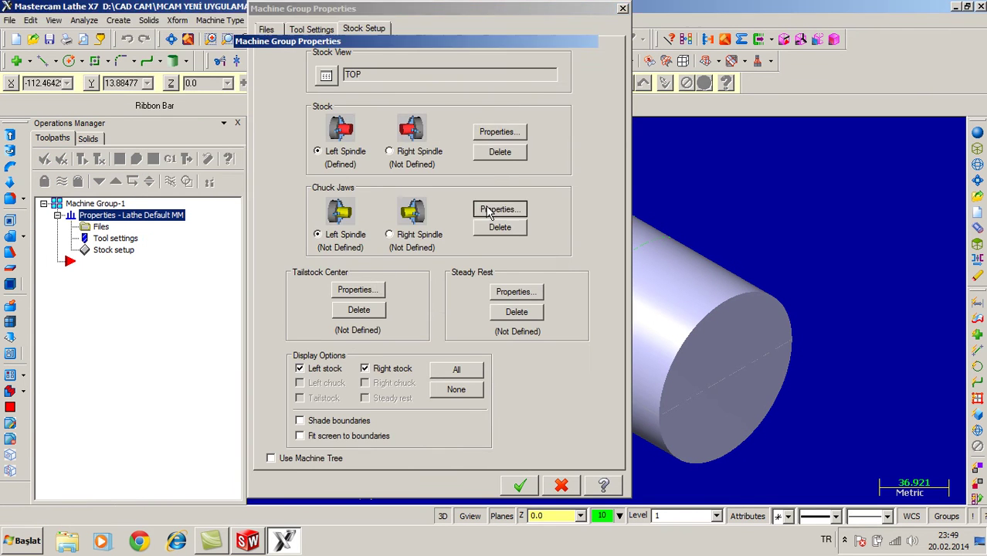
click(229, 358)
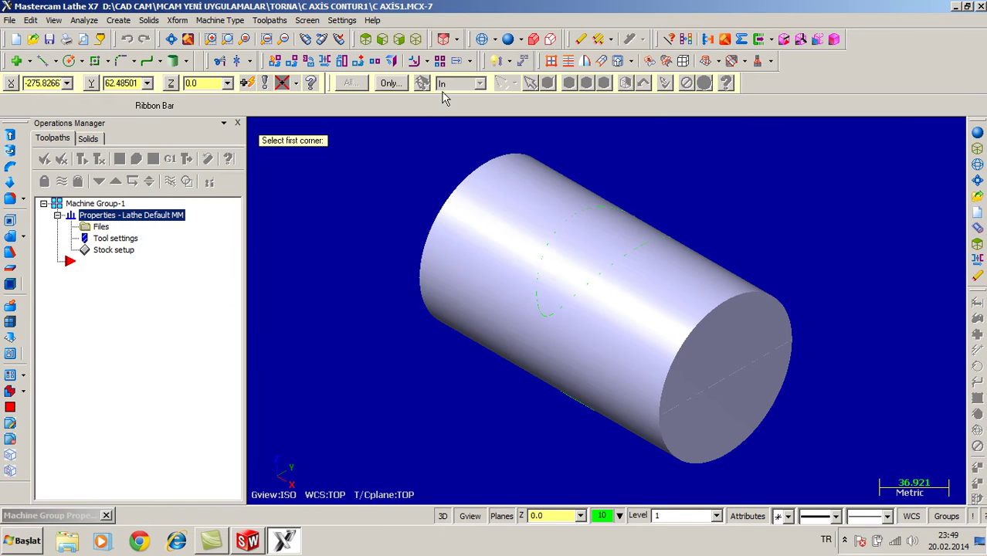
click(368, 40)
scroll(573, 199, down, 2)
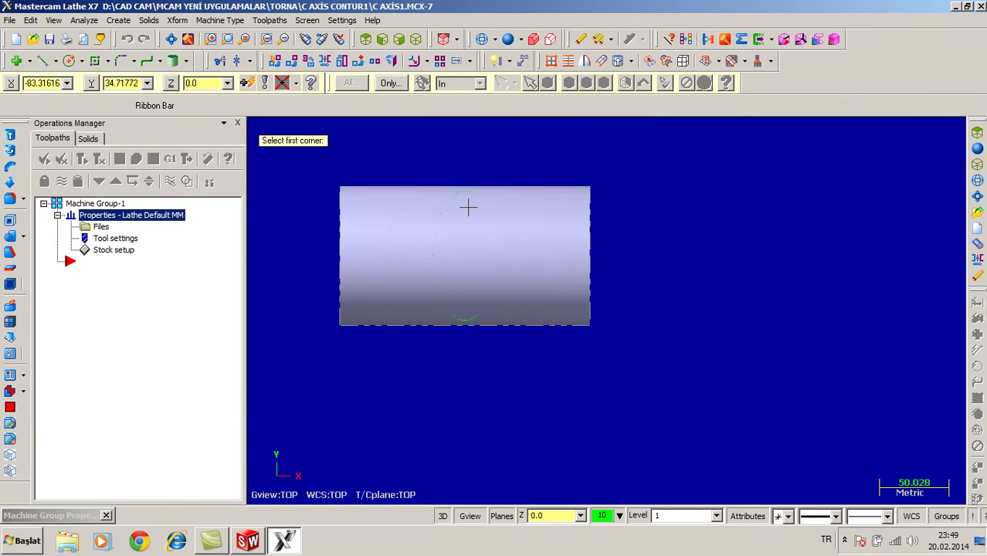
click(313, 157)
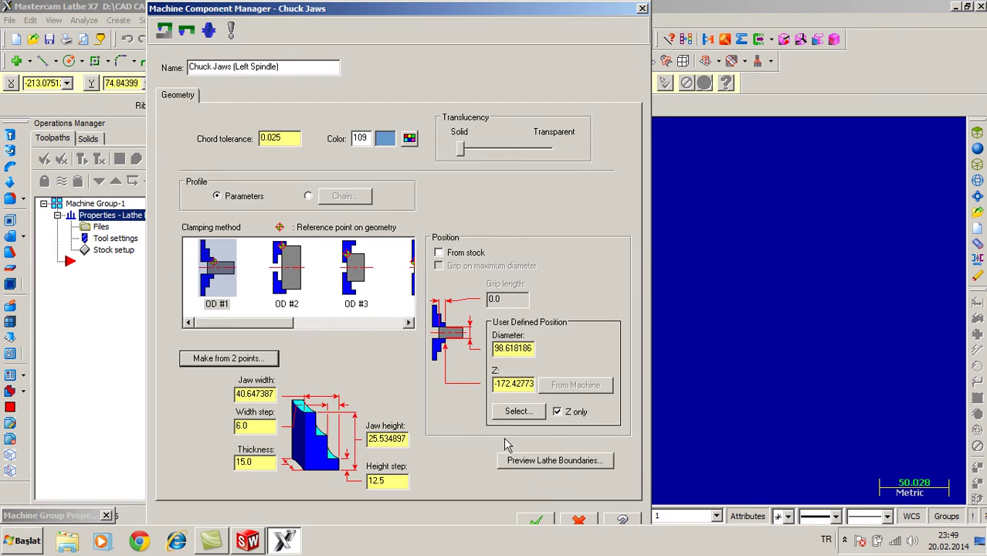
click(541, 515)
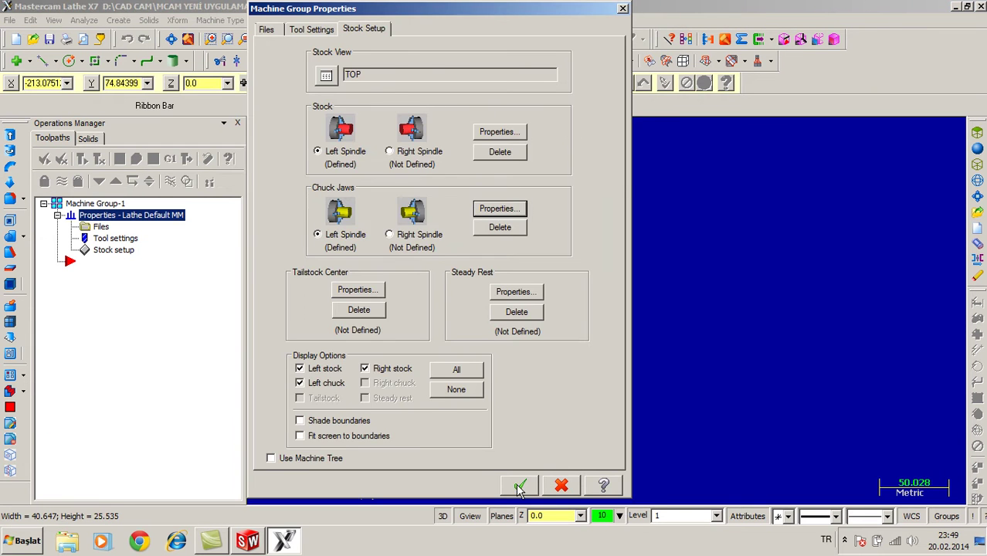
click(523, 485)
Create a C-axis contour toolpath with NC name C AXIS1, chained on the two crescent arcs.
click(415, 39)
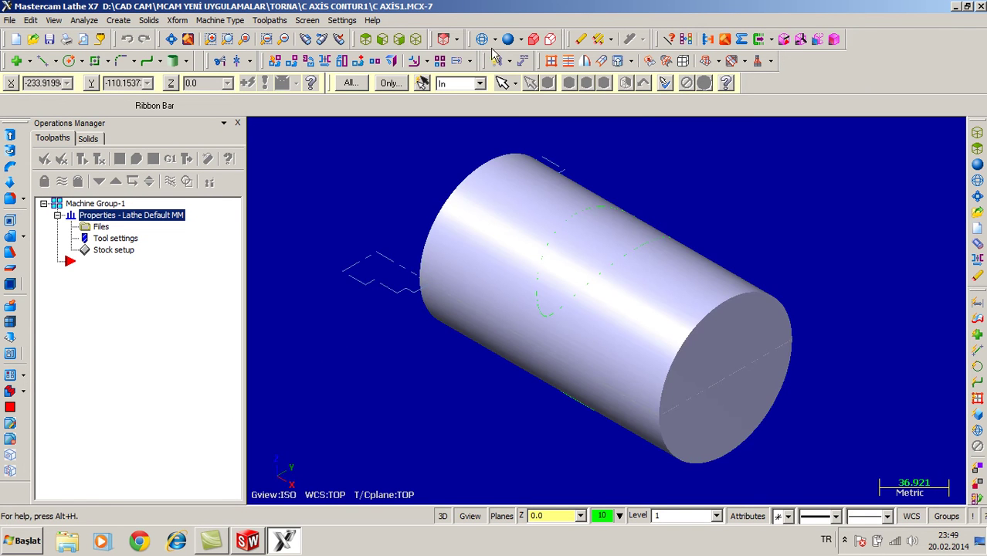
click(501, 58)
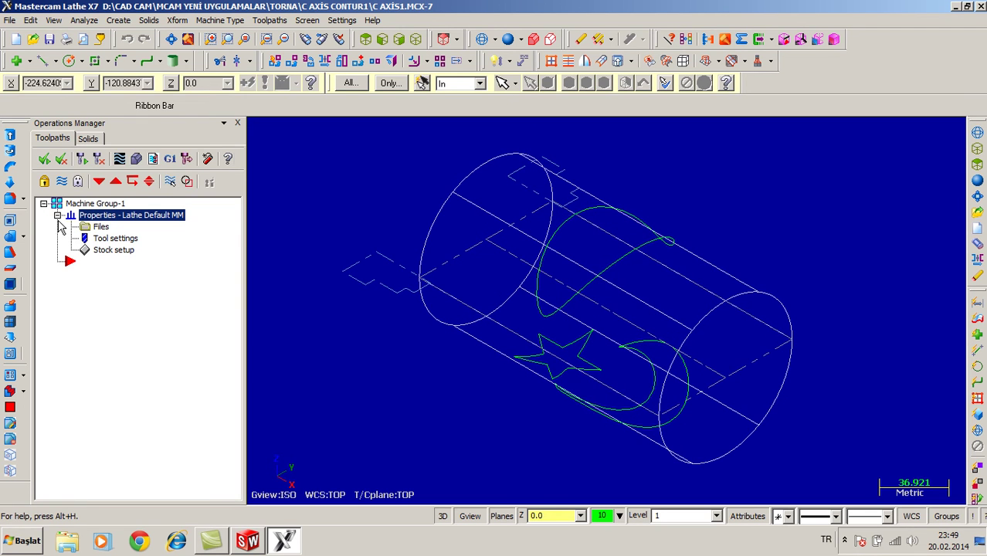
click(57, 216)
right_click(89, 283)
mouse_move(142, 177)
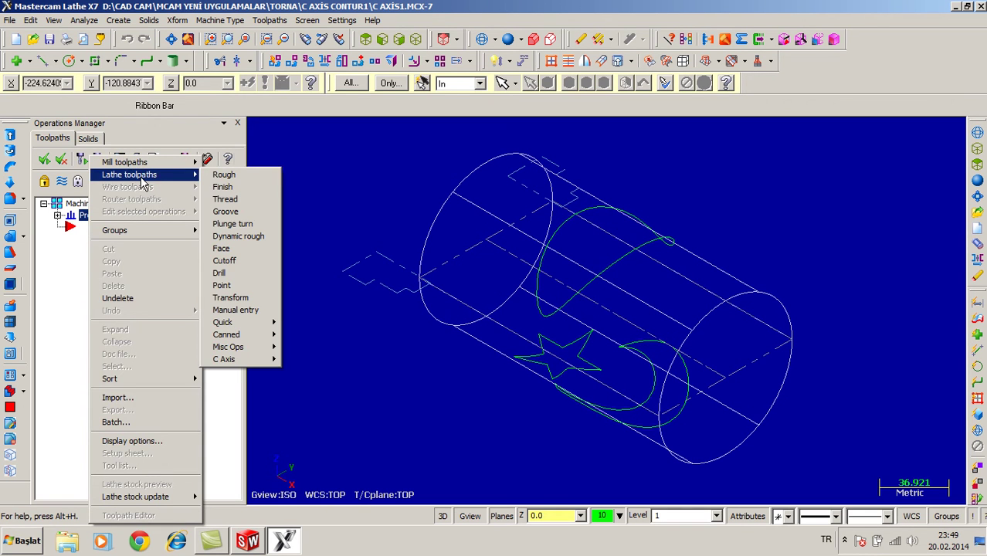
mouse_move(244, 340)
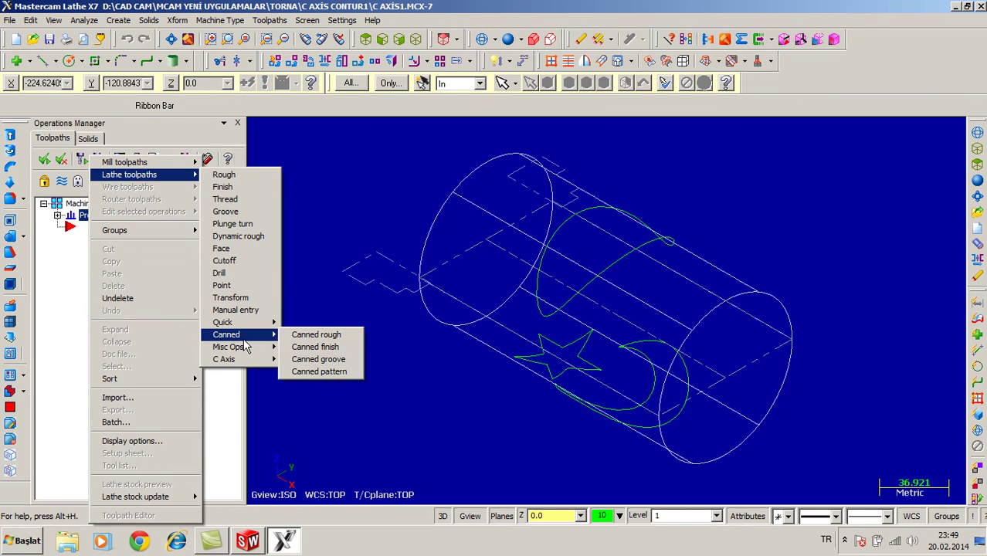
mouse_move(247, 359)
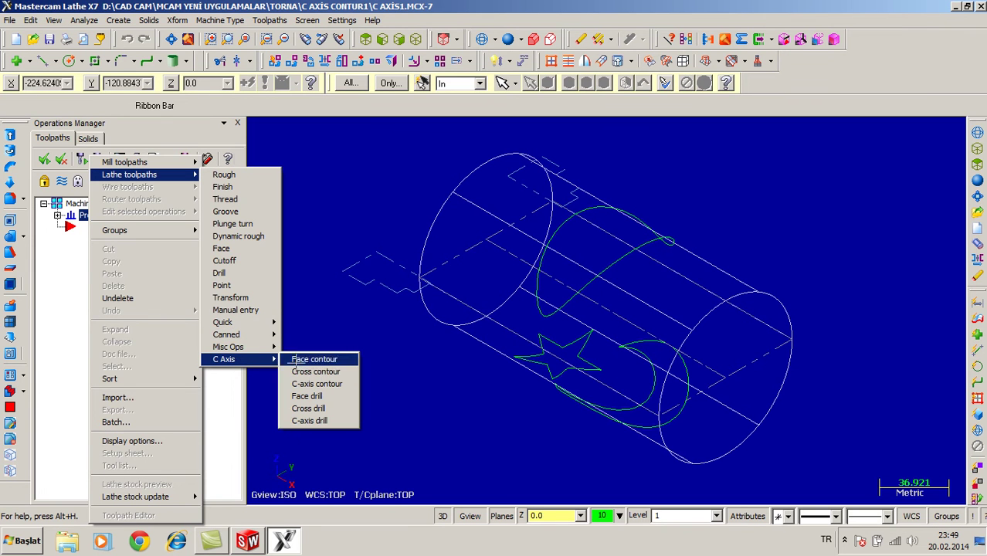
click(317, 383)
click(594, 305)
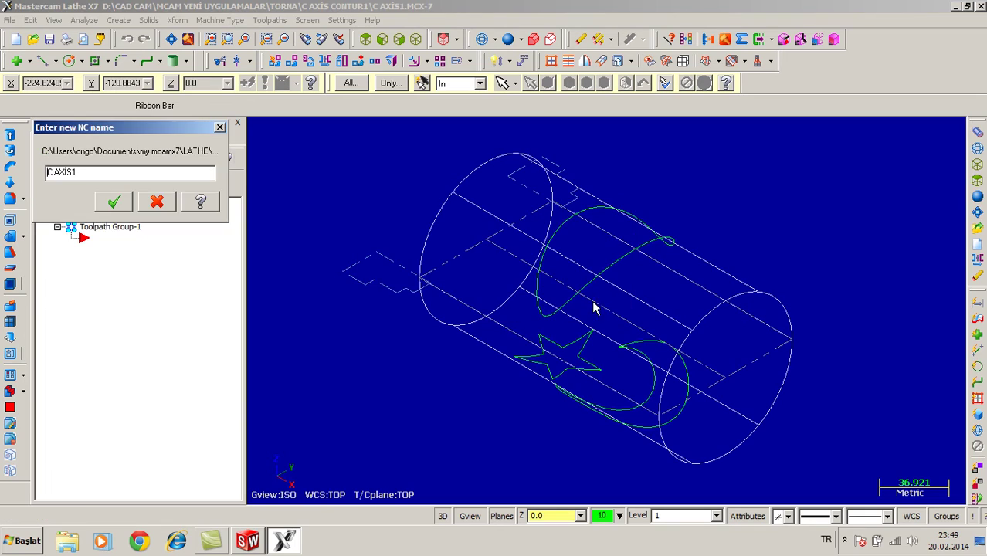
click(116, 202)
mouse_move(397, 370)
middle_down()
mouse_move(432, 185)
mouse_move(473, 181)
mouse_move(404, 209)
mouse_move(566, 199)
mouse_move(544, 222)
middle_up()
click(556, 203)
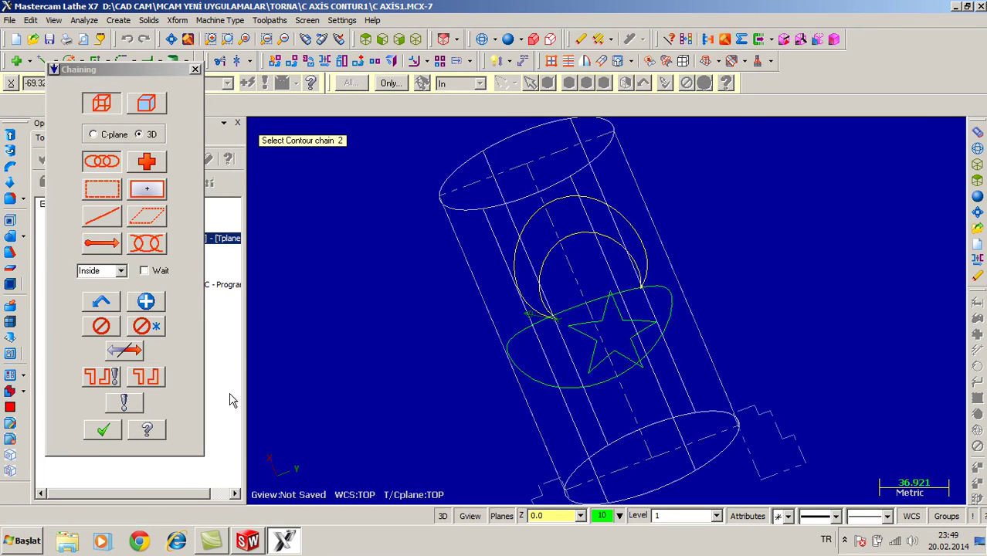
click(103, 430)
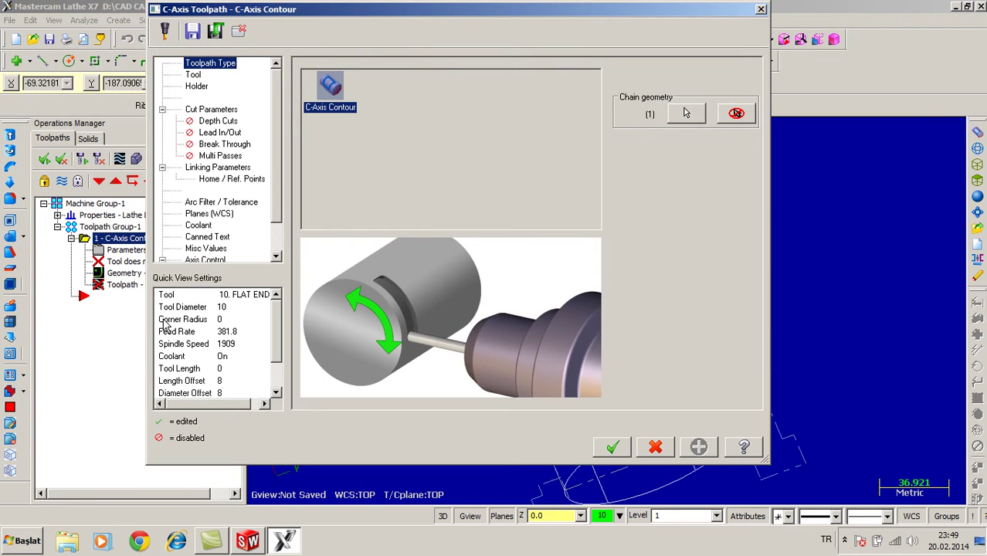
Choose library tool 113, 2. BULL ENDMILL 0.2 RAD, for the contour.
click(194, 75)
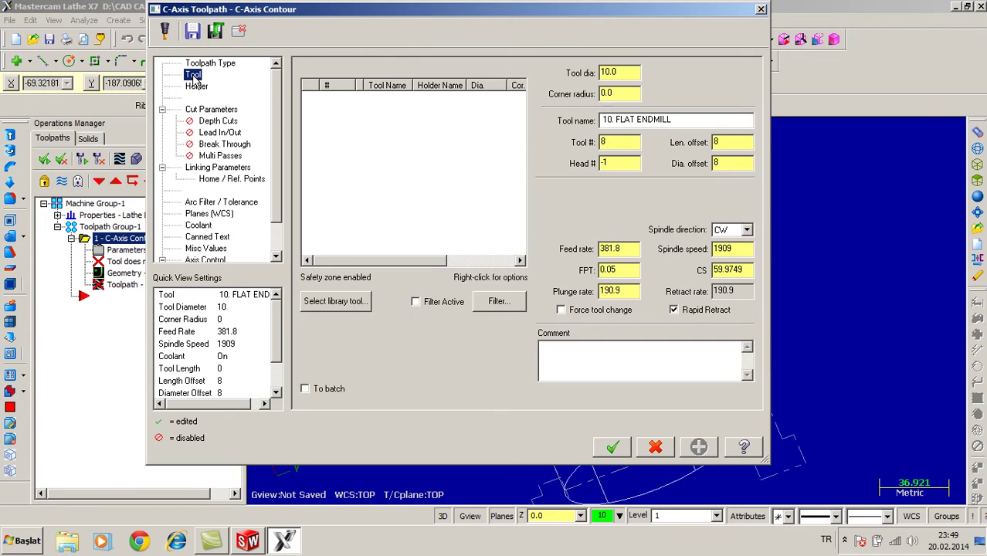
click(332, 302)
scroll(330, 309, down, 20)
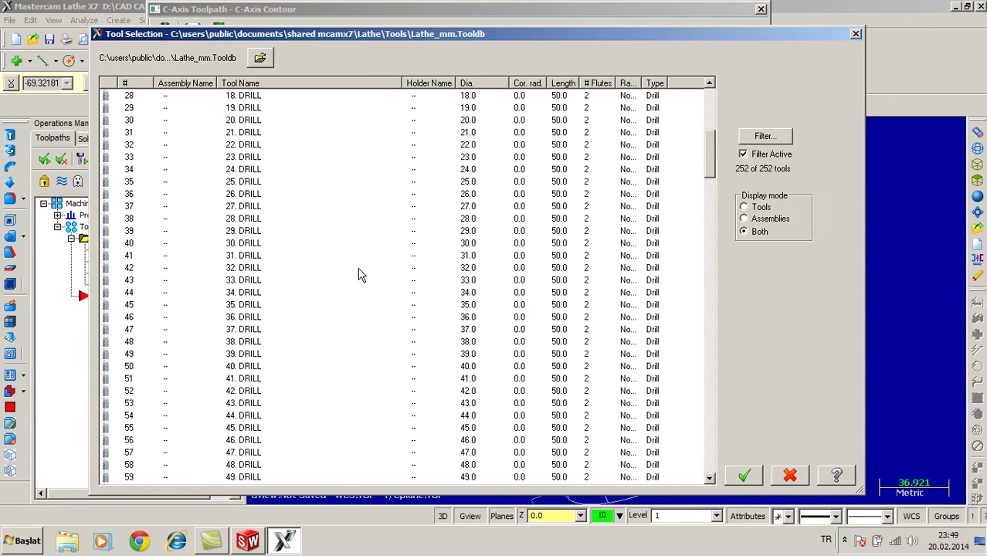
scroll(369, 242, down, 13)
scroll(369, 242, up, 1)
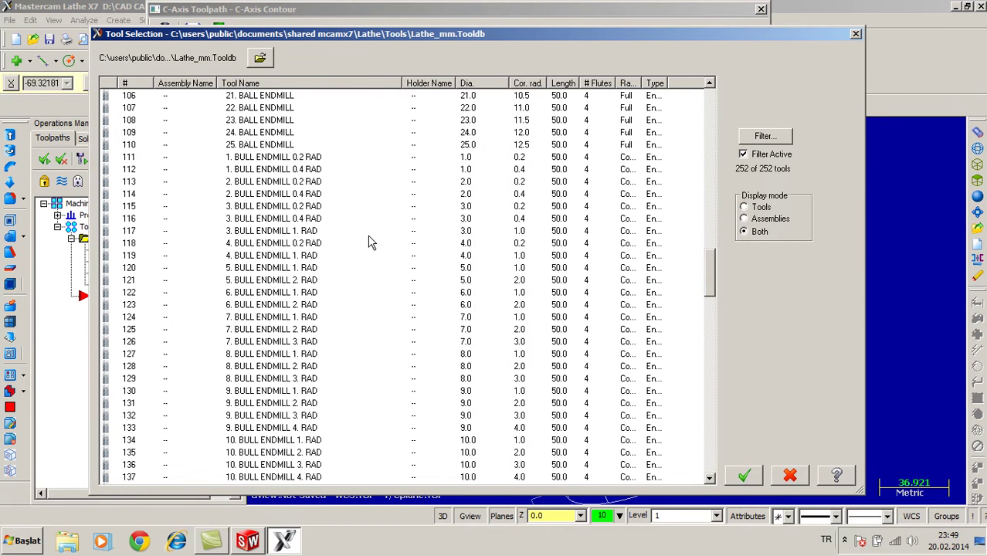
click(284, 170)
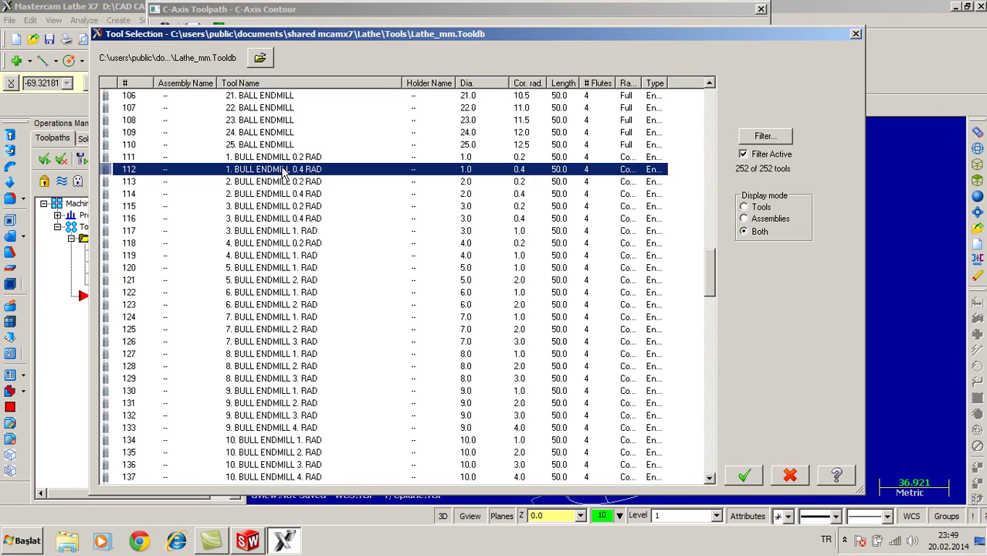
click(283, 185)
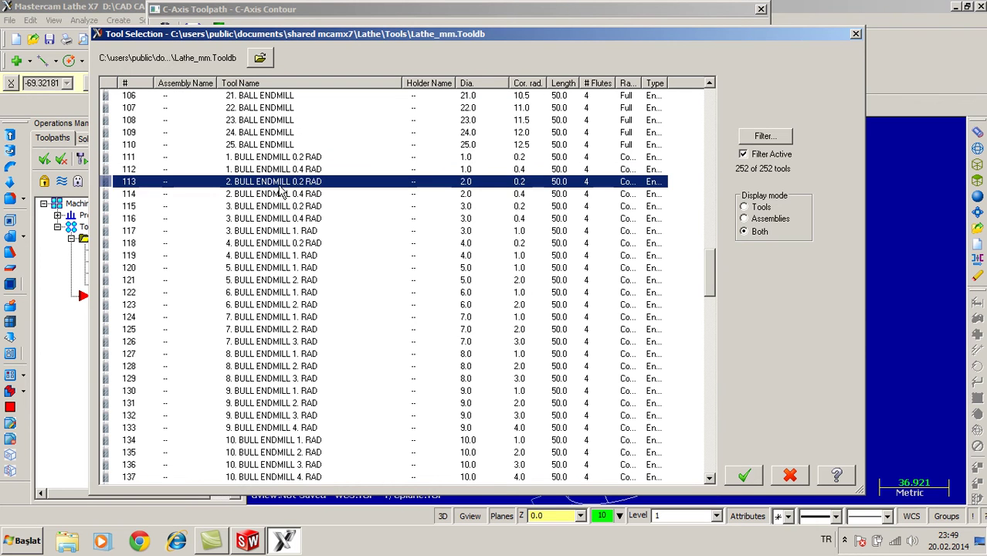
drag(511, 82, 502, 83)
click(739, 478)
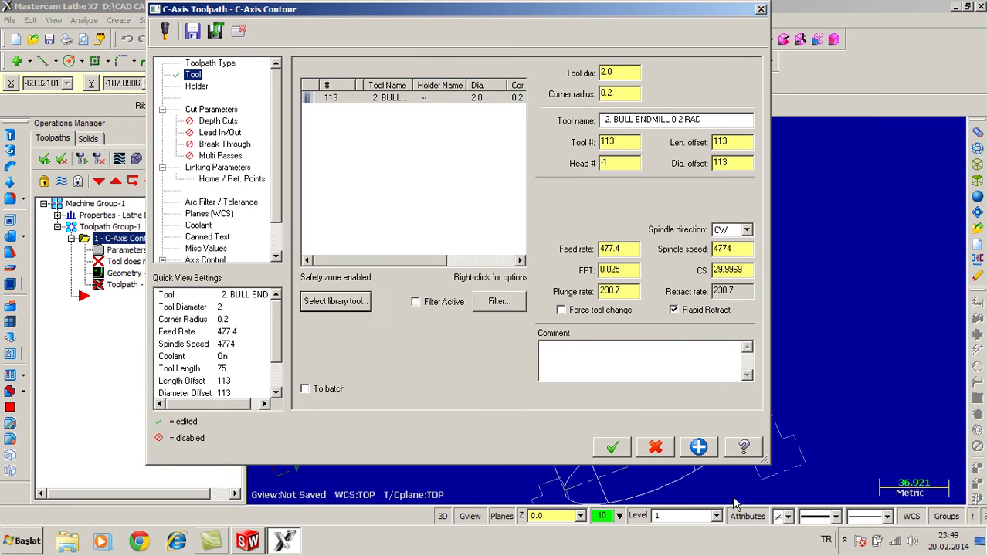
click(212, 109)
click(193, 75)
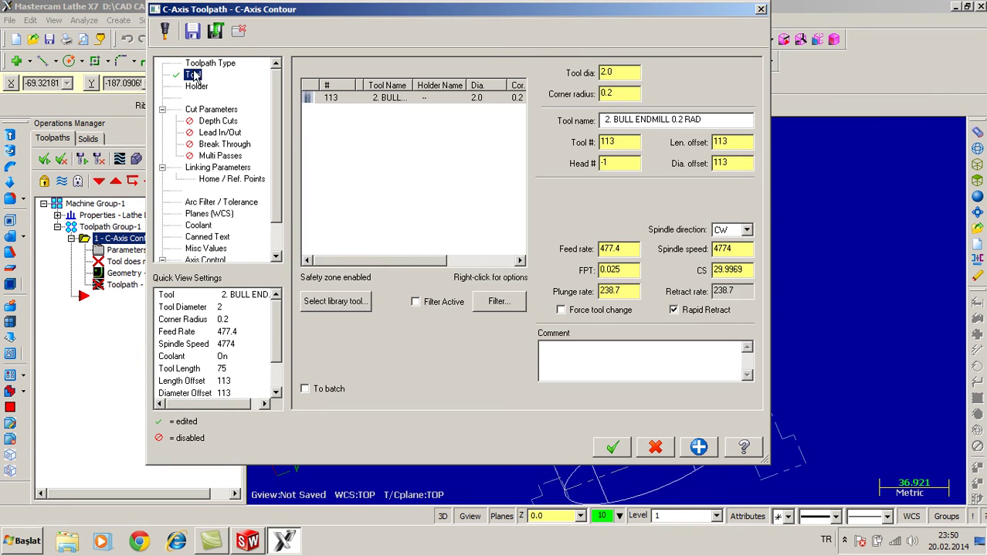
click(212, 110)
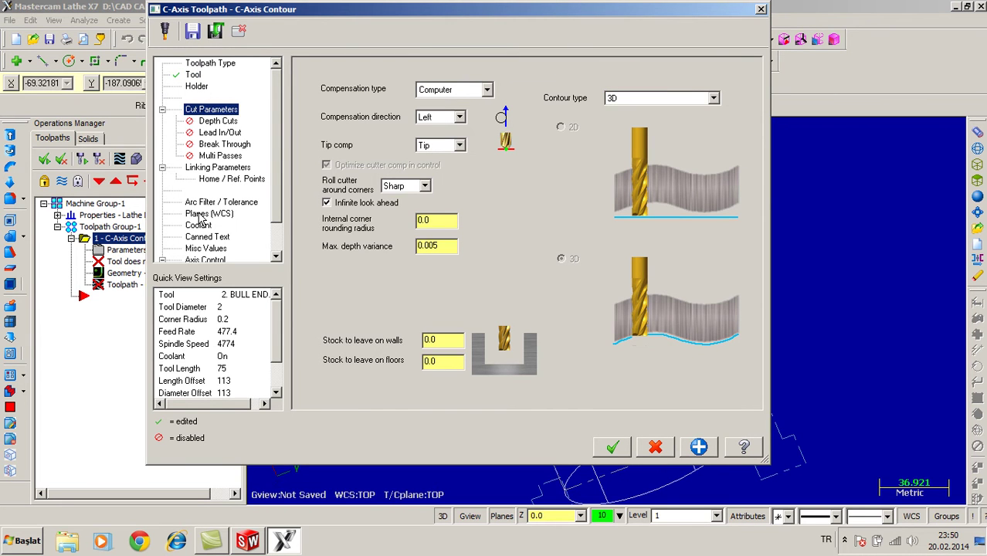
Turn cutter compensation off and keep the contour type at 3D.
click(487, 90)
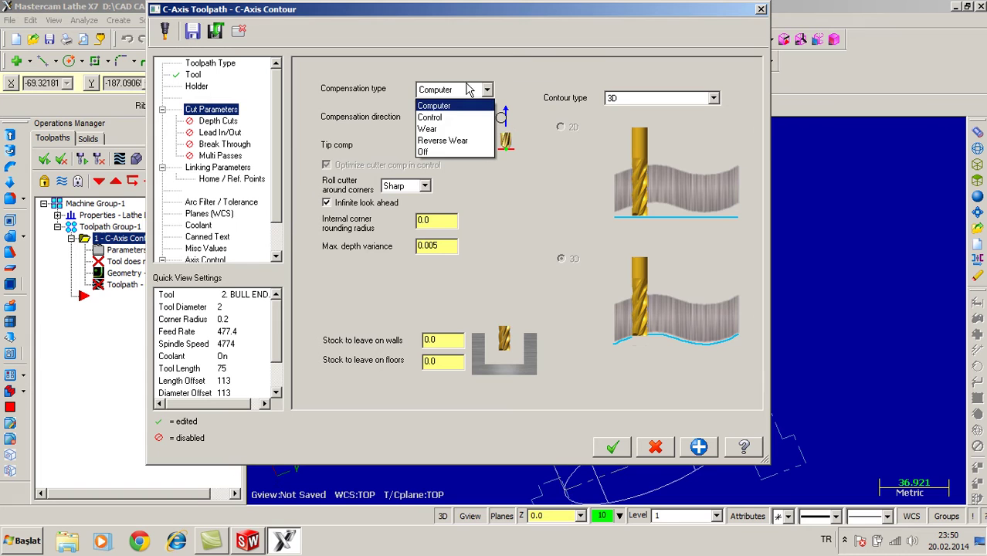
click(438, 154)
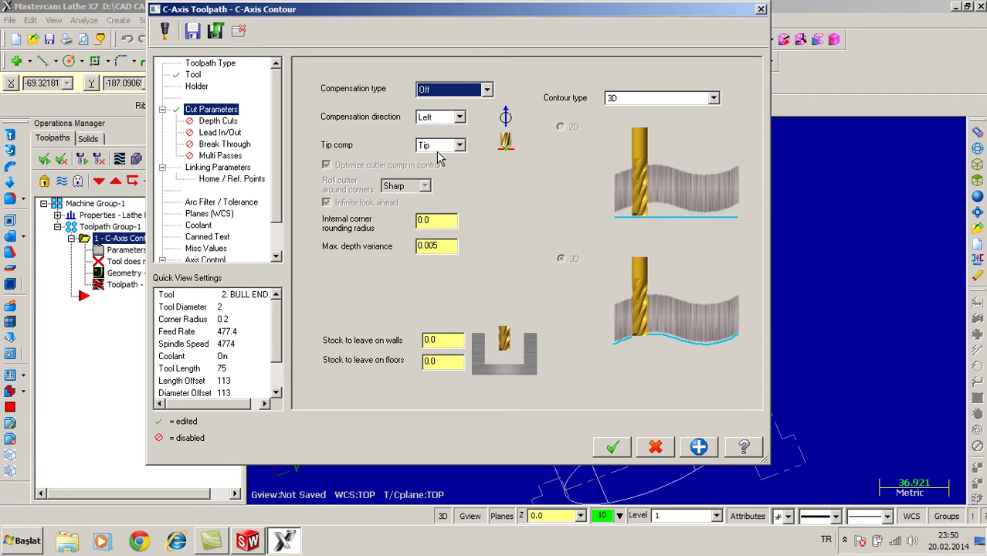
click(638, 108)
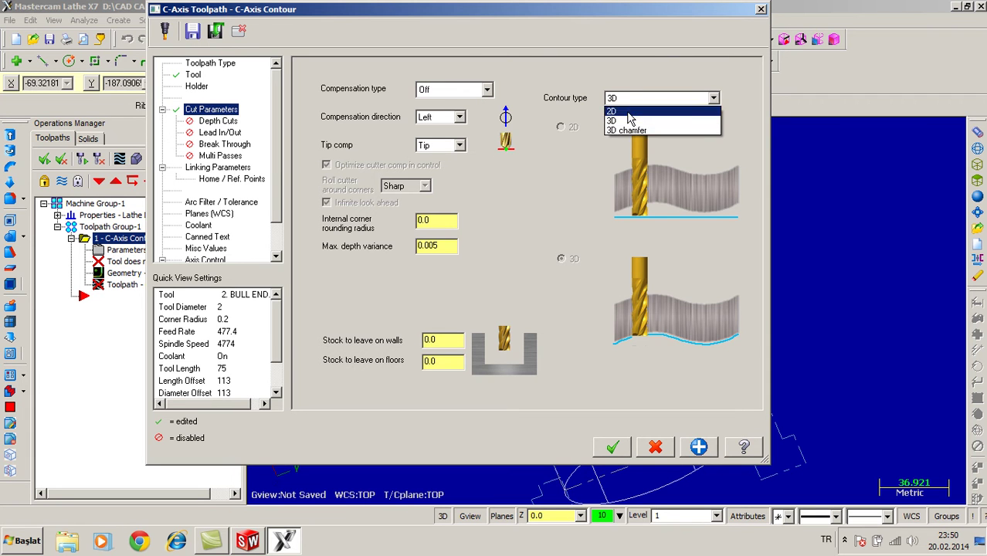
click(625, 119)
Enable depth cuts with max rough step 0.5, 1 finish cut and finish step 0.25.
click(217, 122)
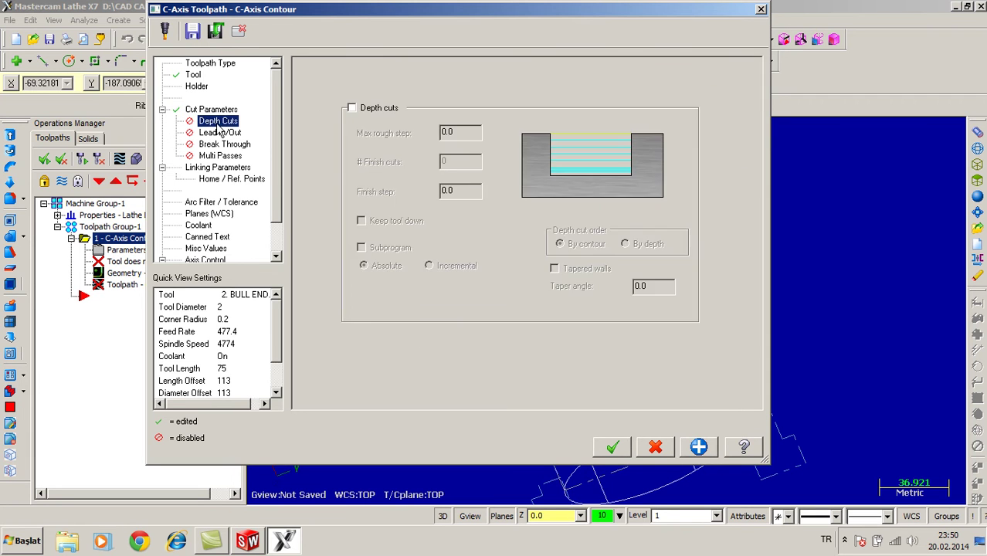
click(352, 108)
double_click(463, 132)
text(0.5)
double_click(458, 161)
text(1)
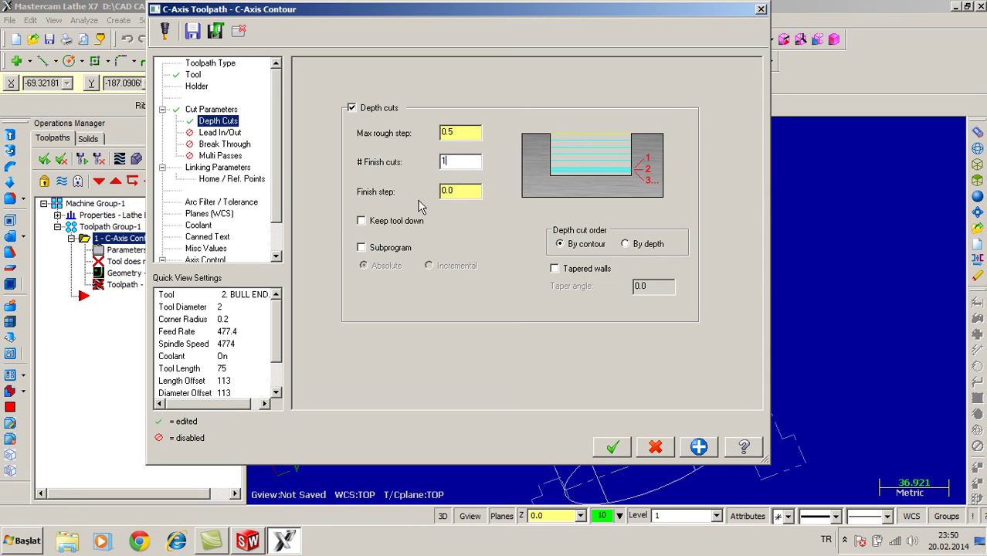
key(Tab)
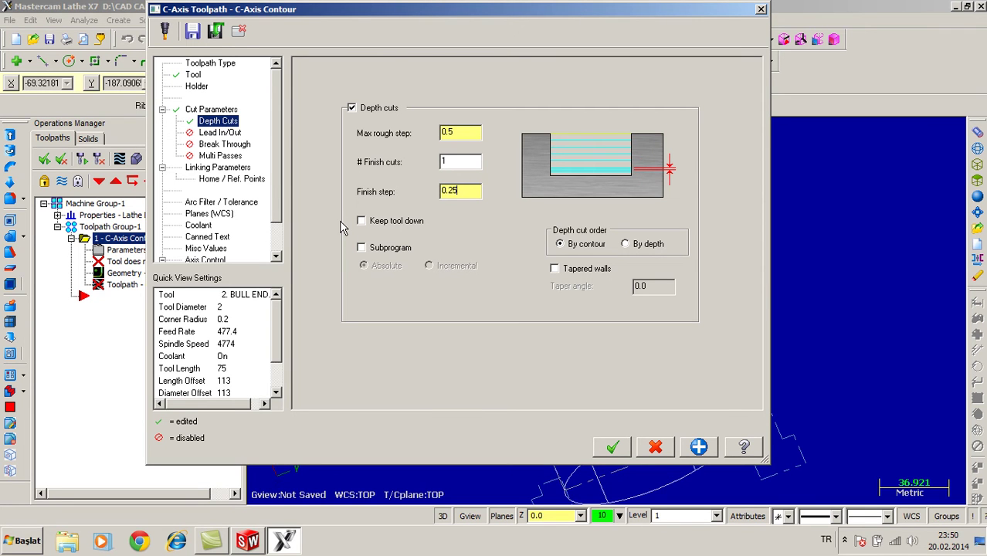
click(224, 132)
click(232, 145)
click(218, 136)
click(223, 169)
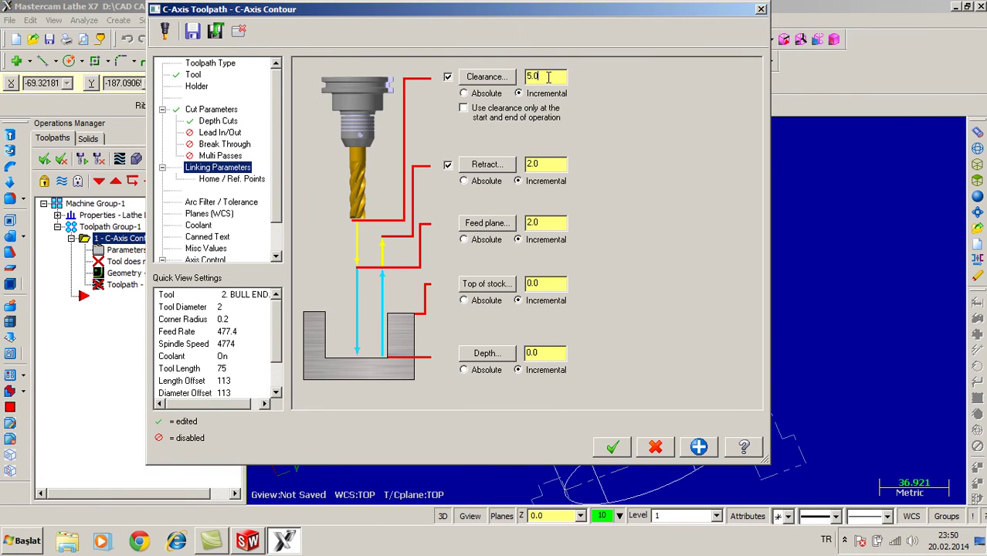
Set the retract height to 3.0 in the linking parameters.
click(541, 165)
text(3.0)
click(552, 222)
click(552, 284)
Set the rotary axis diameter to 100.0 under Axis Control.
click(244, 182)
click(223, 216)
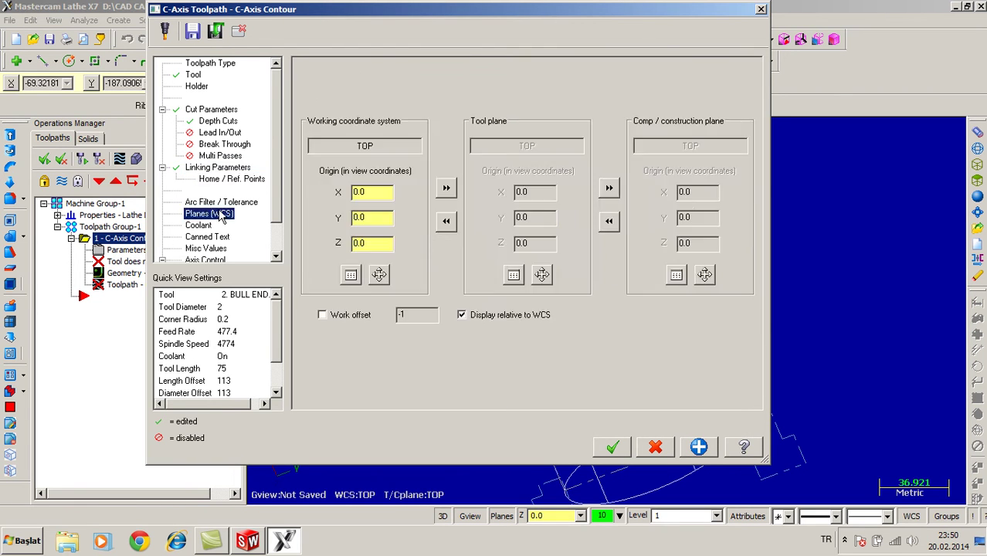
click(217, 260)
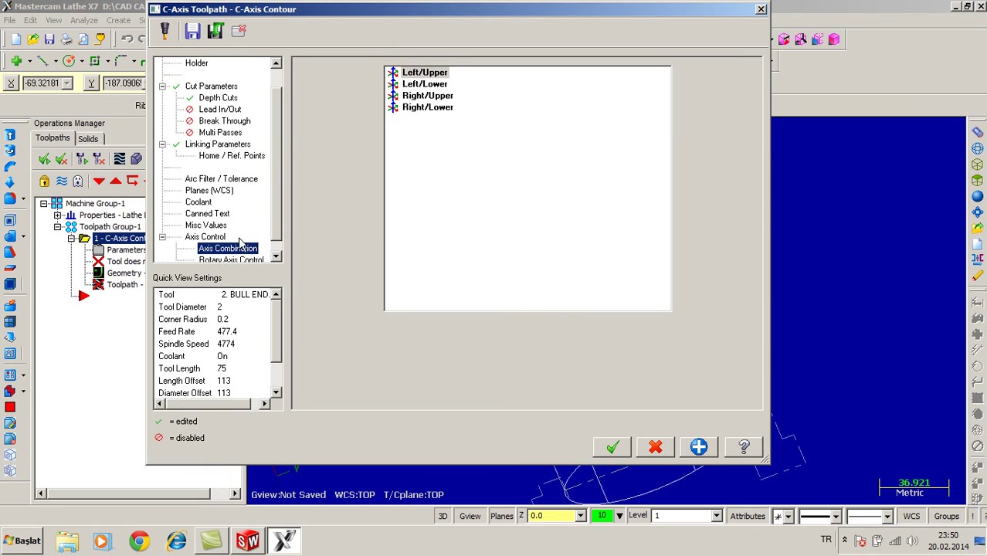
click(199, 202)
click(220, 247)
click(230, 258)
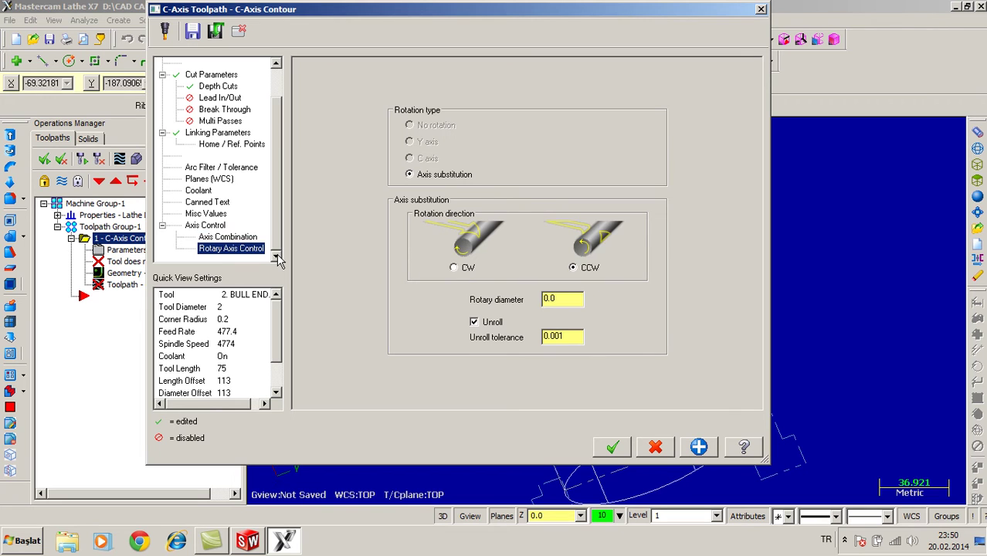
text(10)
Accept the contour, backplot it in isometric view at higher speed, then launch Verify.
click(612, 447)
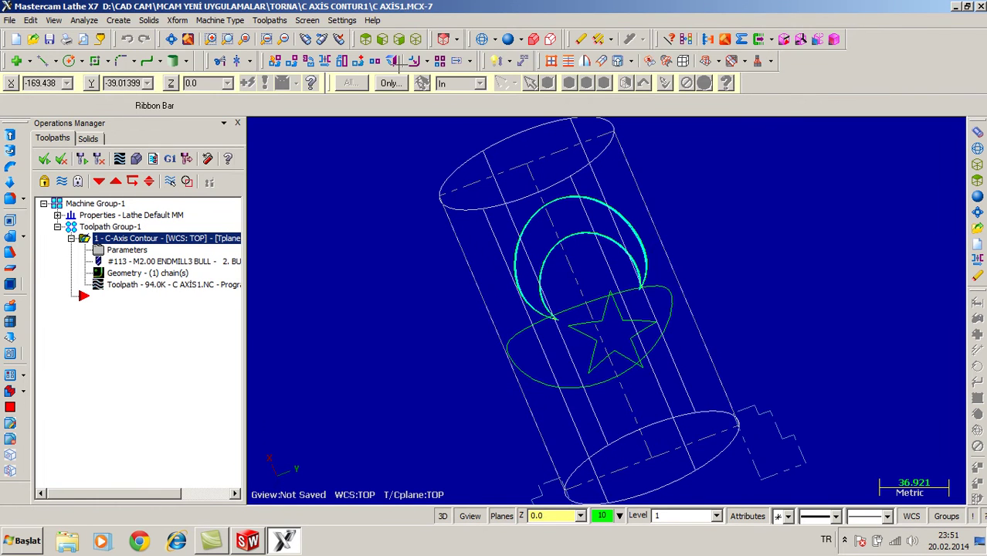
click(417, 40)
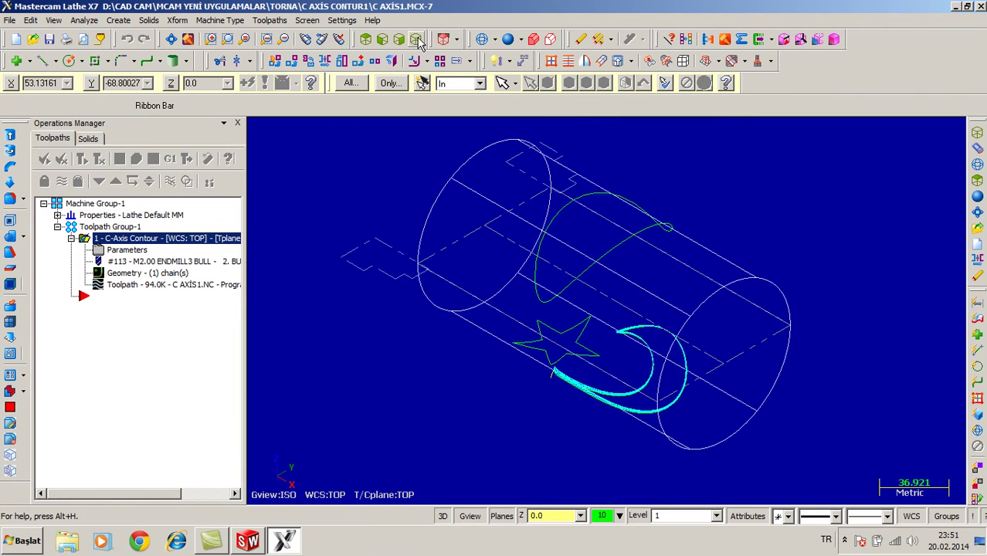
click(120, 159)
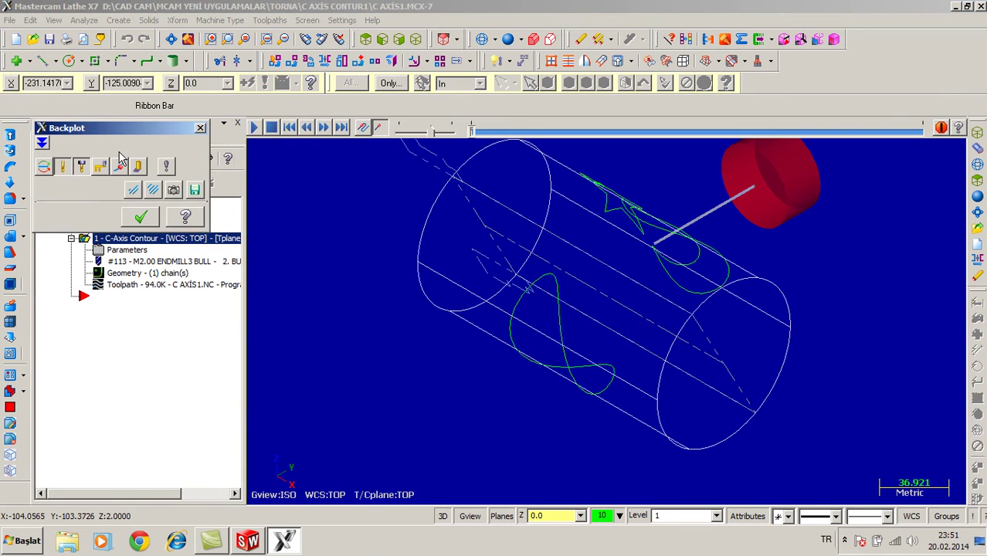
click(255, 129)
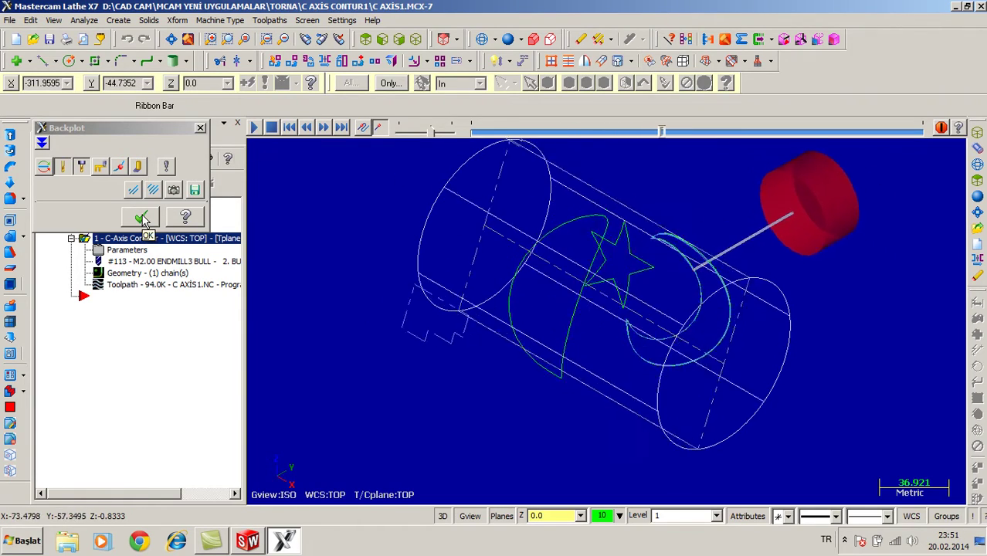
drag(443, 136, 450, 132)
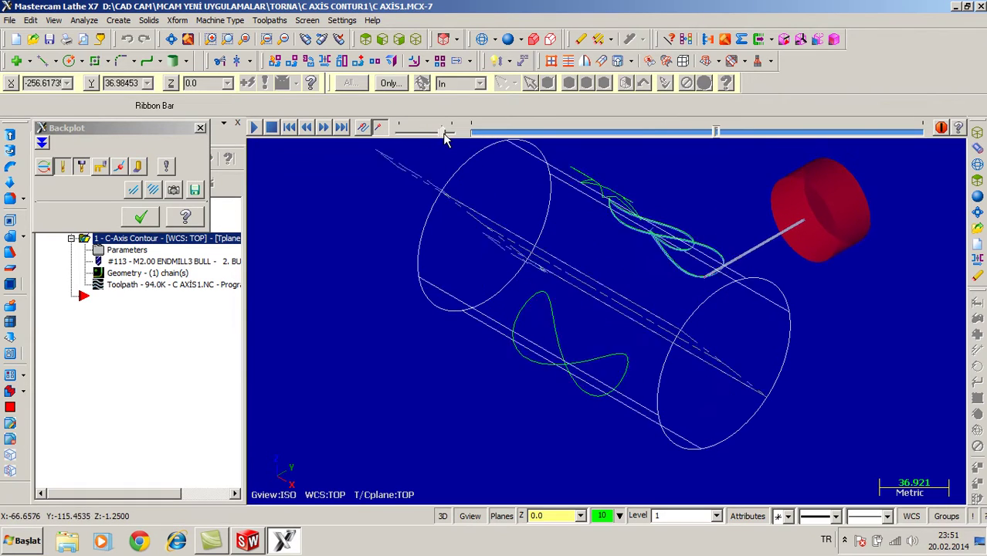
click(140, 218)
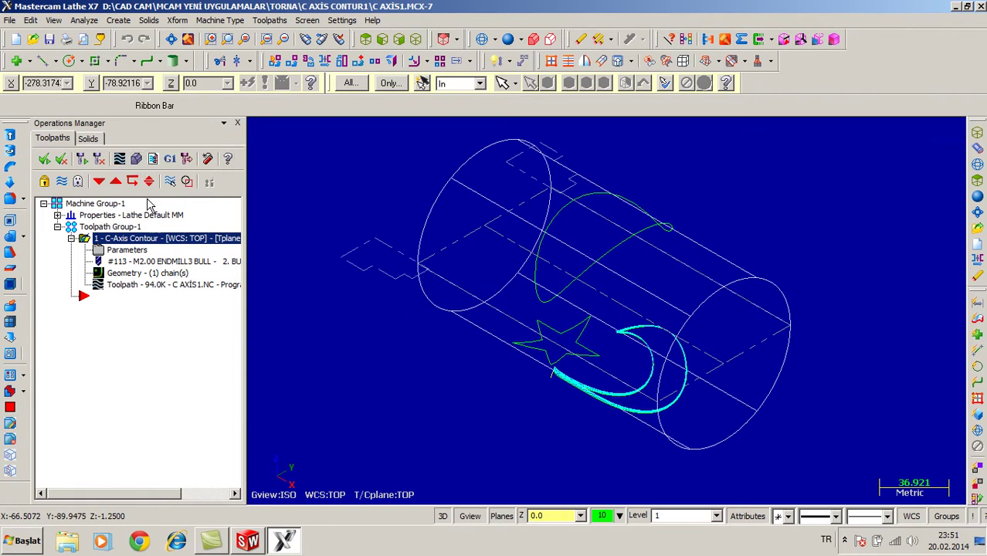
click(135, 159)
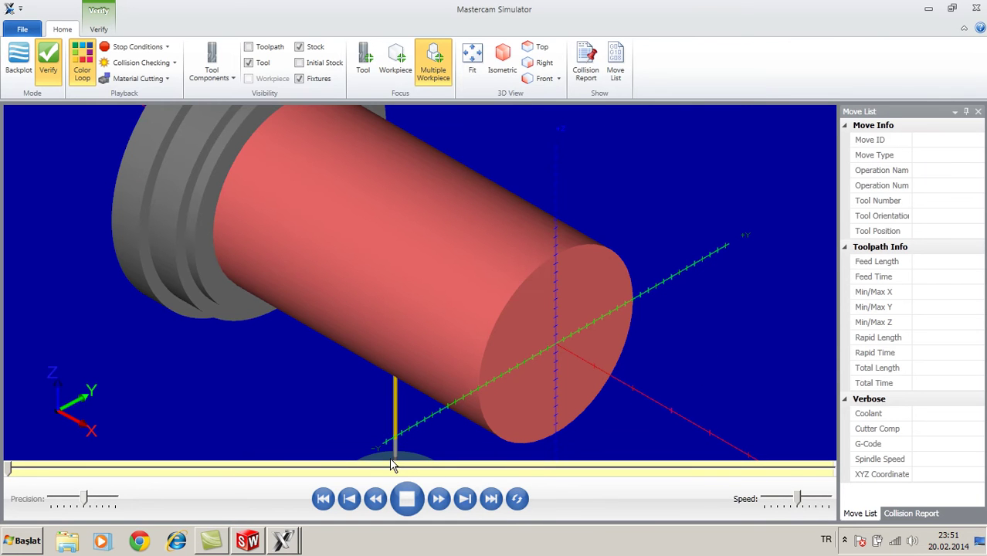
Run the C-axis contour simulation through all 1081 moves, inspect the crescent cut, then close the simulator.
click(409, 502)
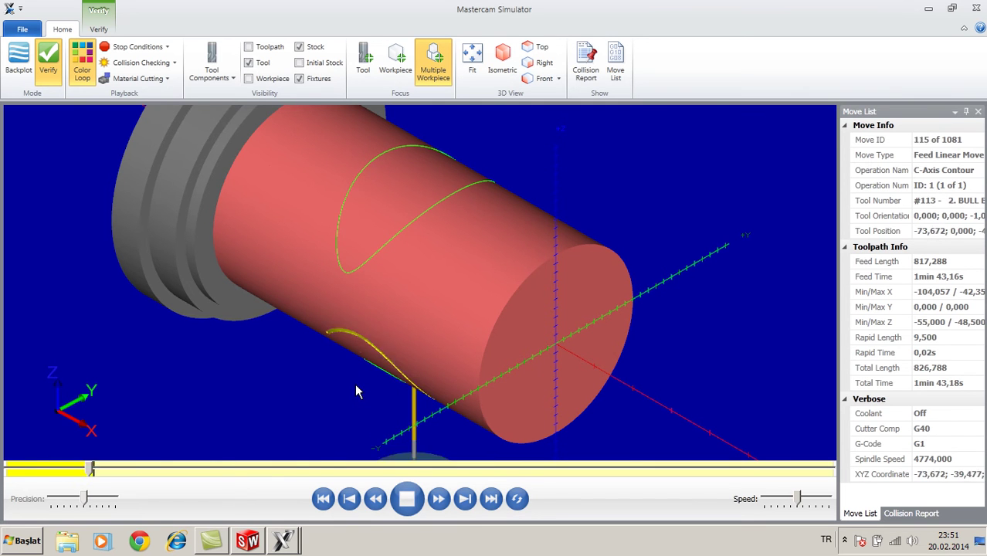
middle_drag(315, 396, 461, 302)
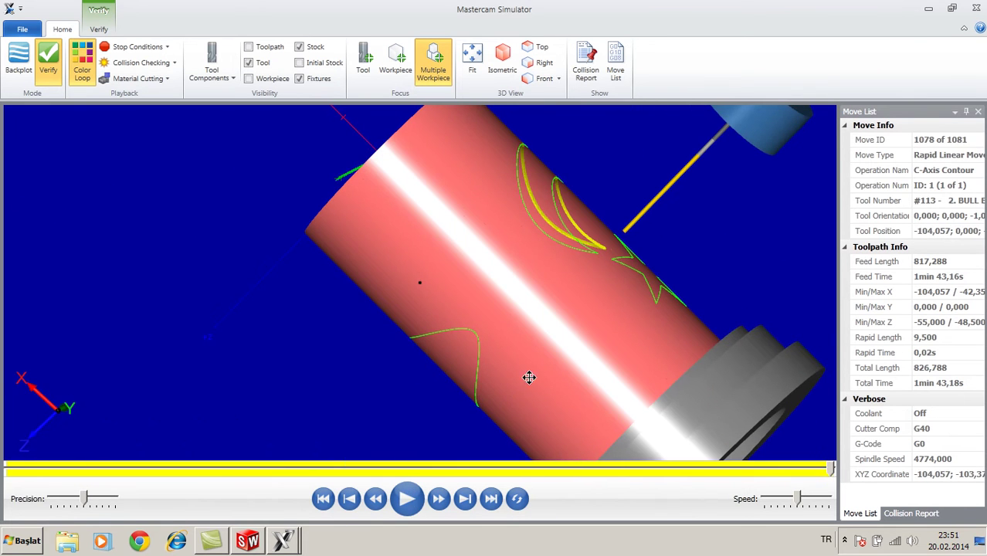
middle_drag(370, 308, 267, 300)
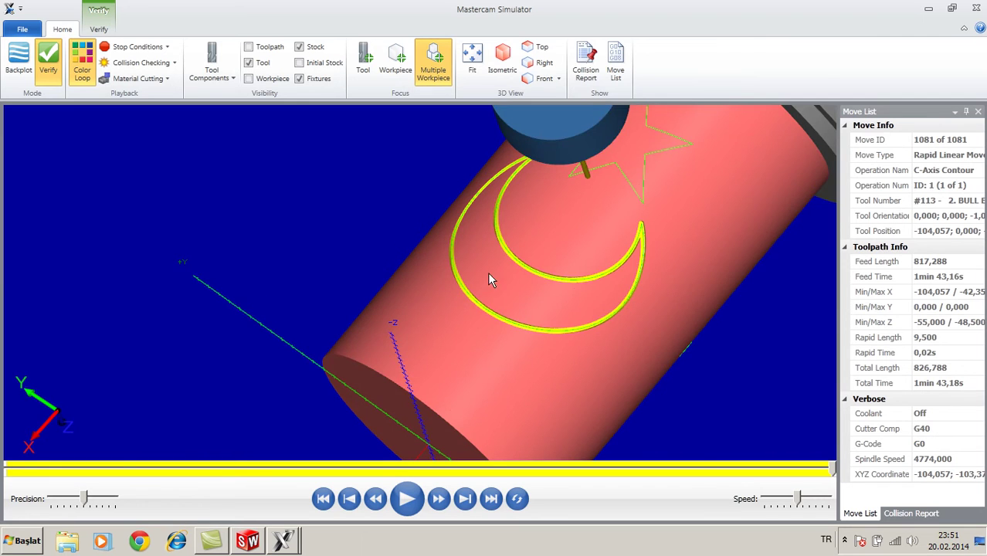
scroll(541, 279, up, 2)
scroll(653, 302, down, 2)
click(975, 7)
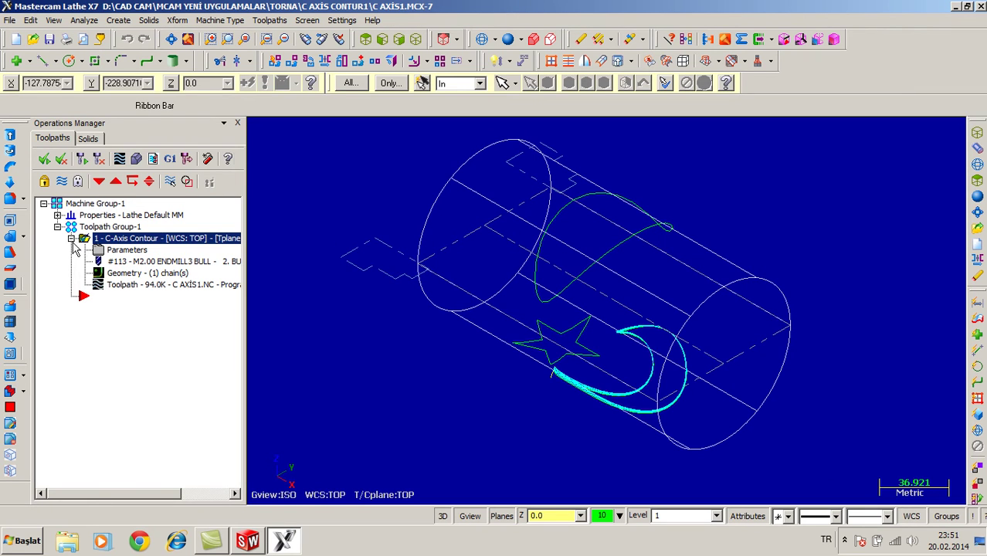
Add the star contour as another chain in the C-axis contour's Chain Manager.
middle_drag(330, 375, 622, 292)
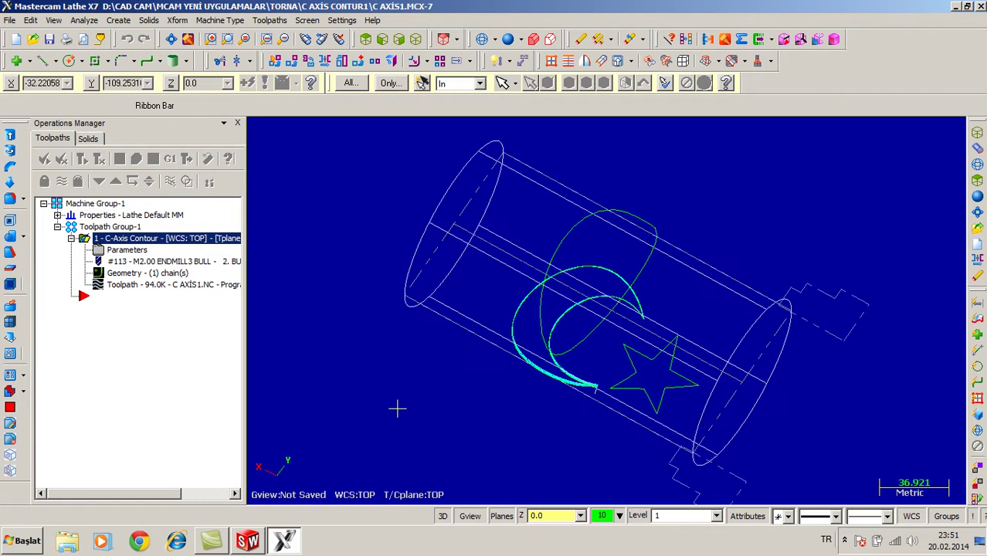
click(129, 275)
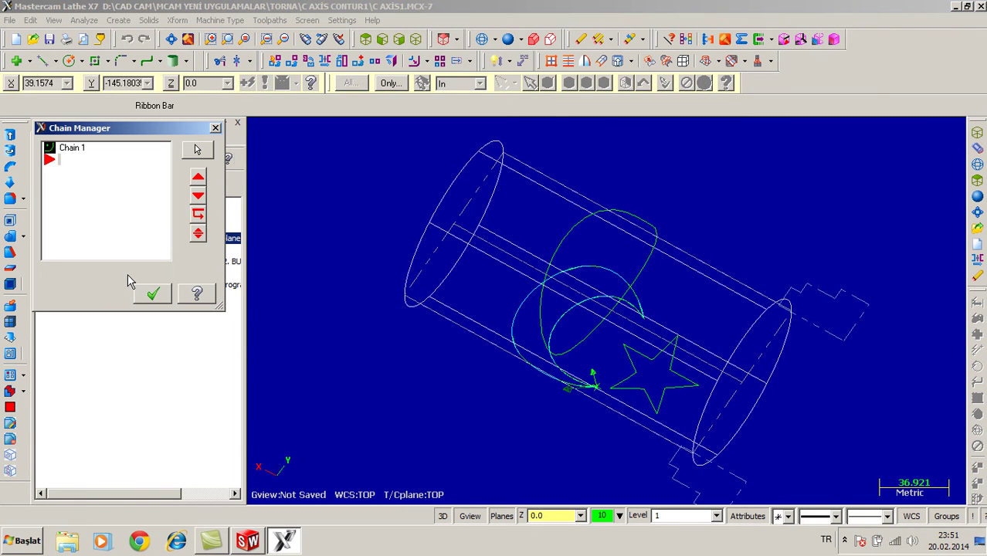
right_click(71, 162)
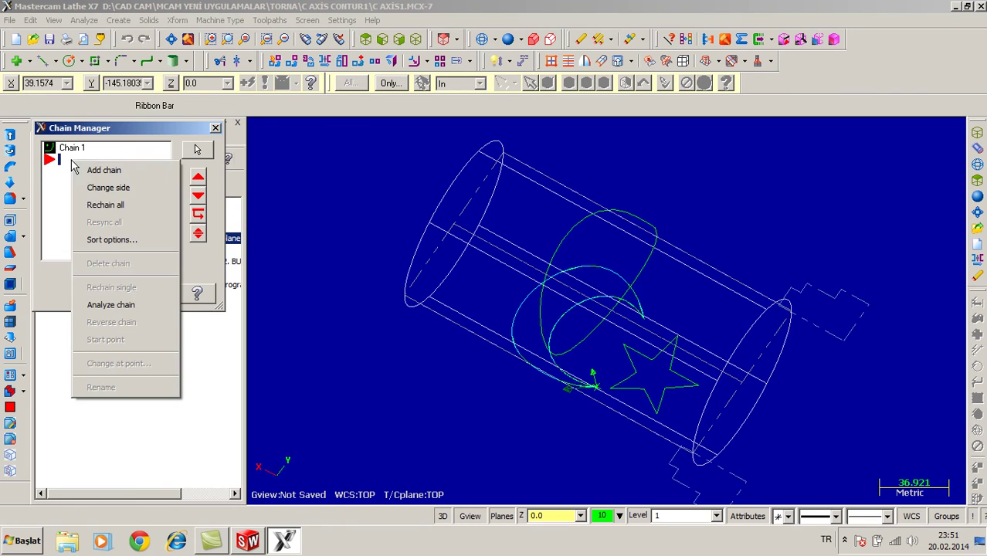
click(97, 170)
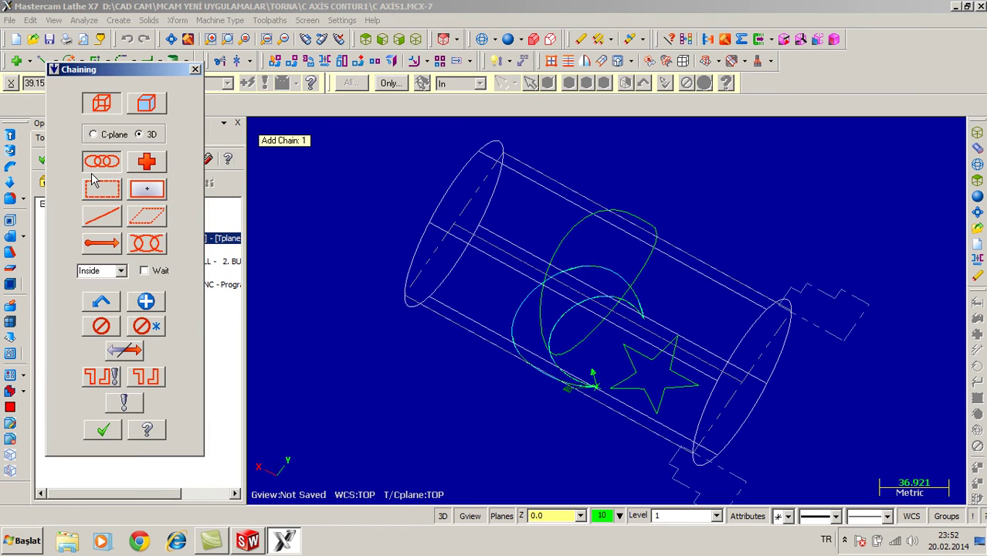
click(648, 392)
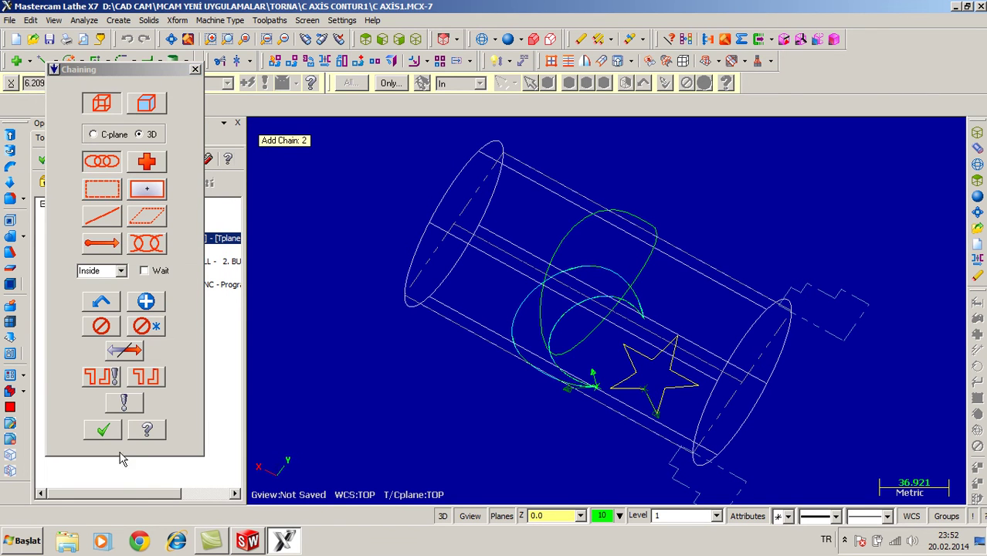
click(103, 430)
Accept the updated chains and regenerate the toolpath to 114.7K NC data.
click(151, 297)
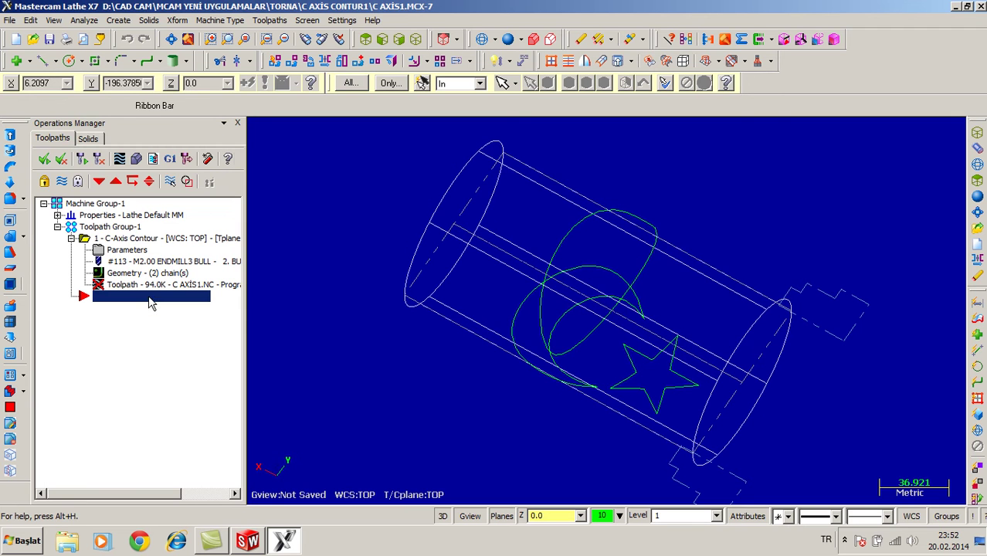
click(121, 160)
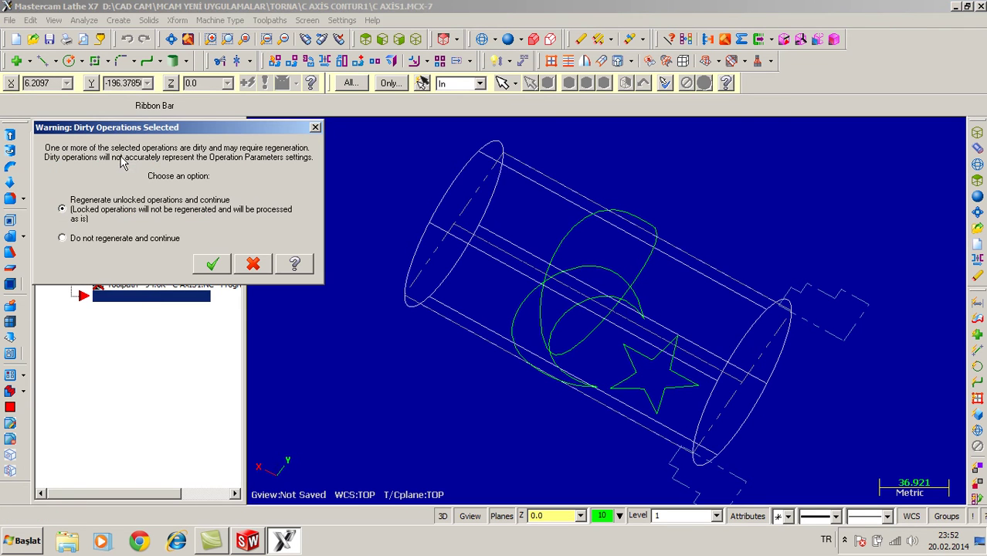
click(210, 258)
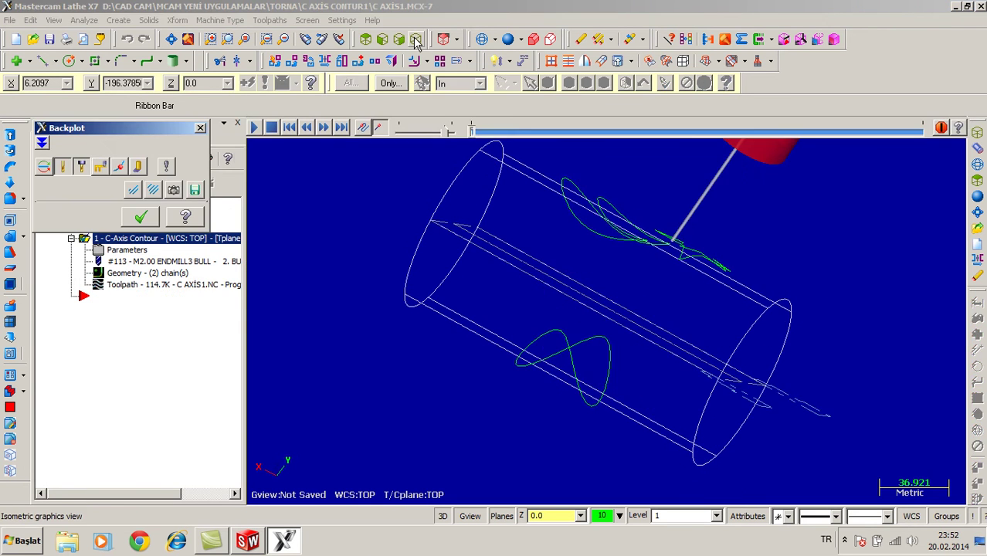
After reviewing the backplot, set the C-axis contour depth cuts to order By depth.
click(255, 128)
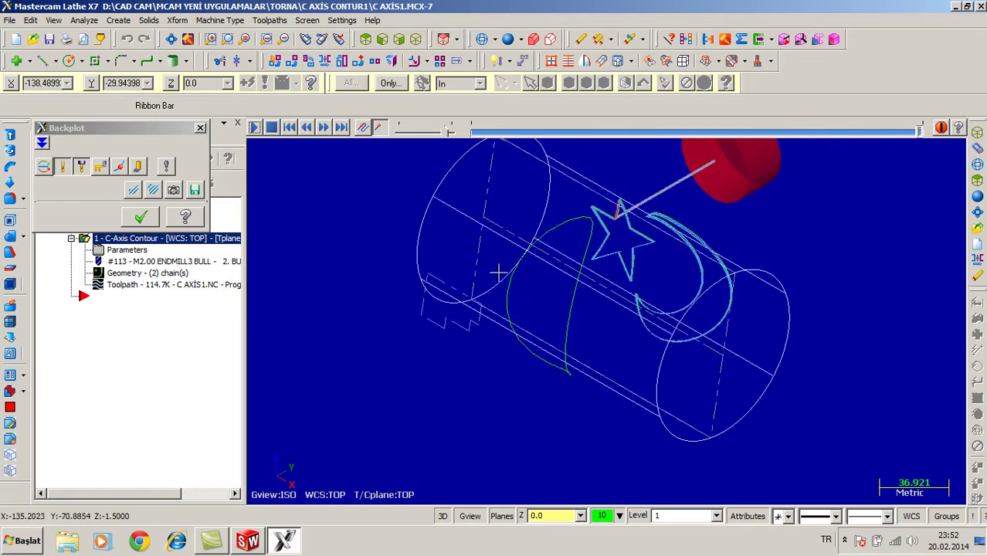
click(140, 217)
click(127, 250)
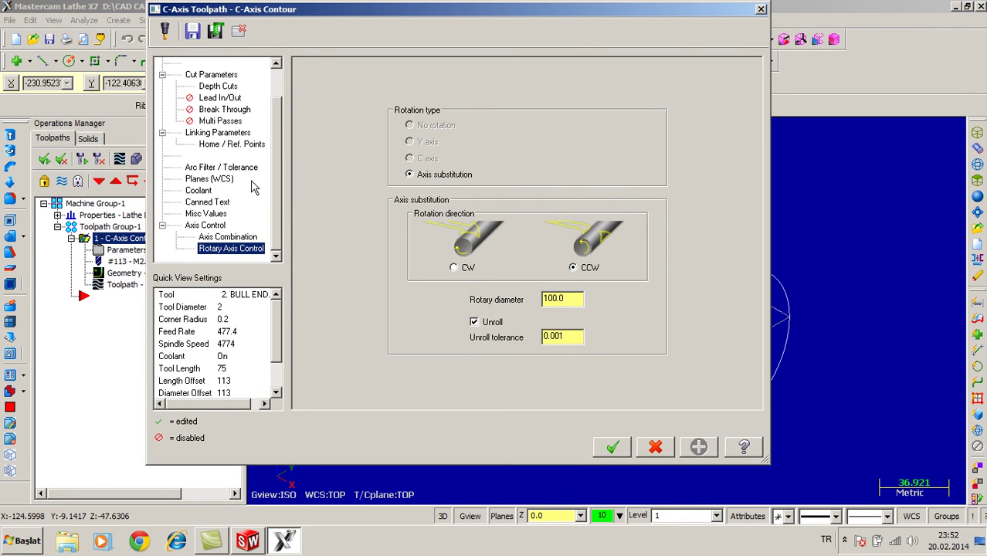
click(216, 75)
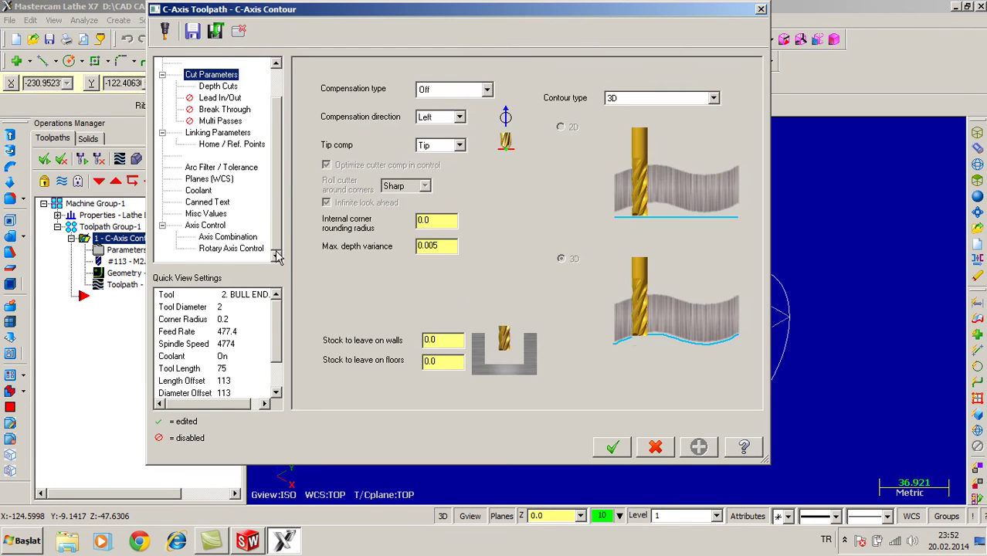
click(218, 87)
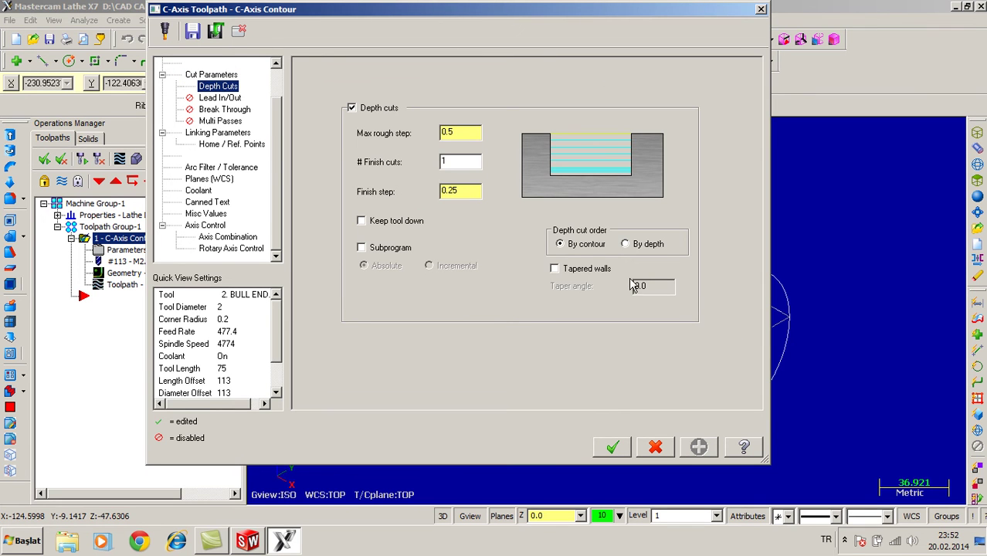
click(626, 244)
click(614, 449)
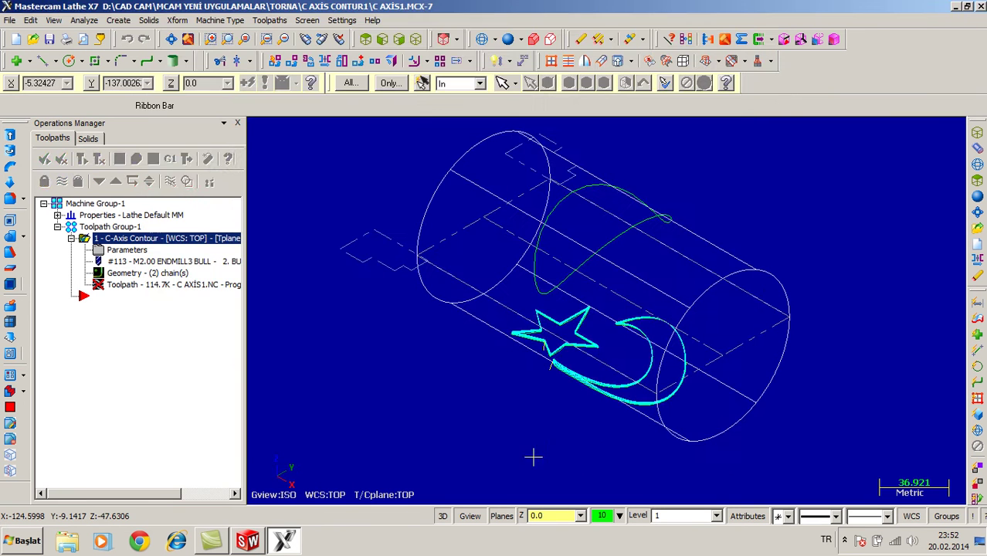
click(120, 158)
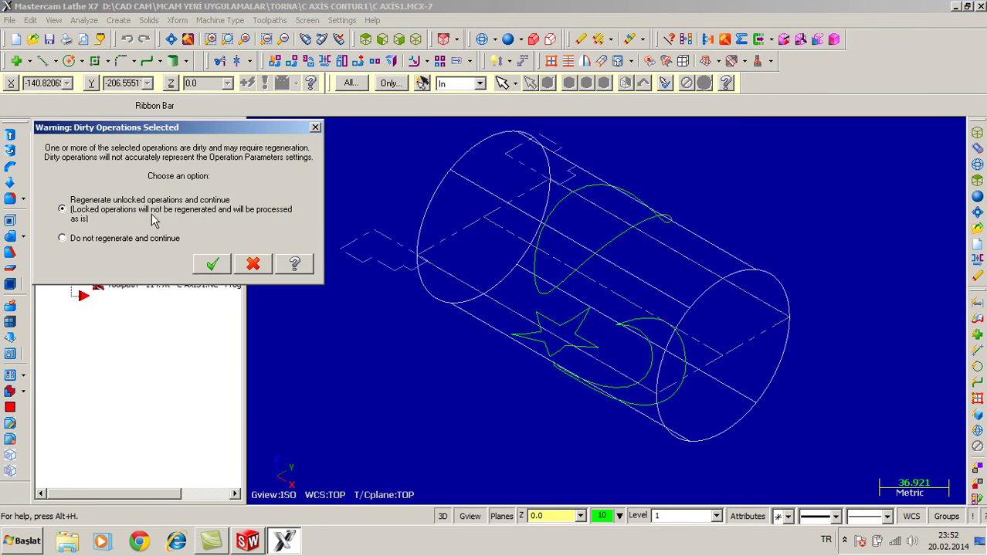
Regenerate the depth-ordered toolpath to 115.7K NC data and play its backplot at slower speed.
click(212, 266)
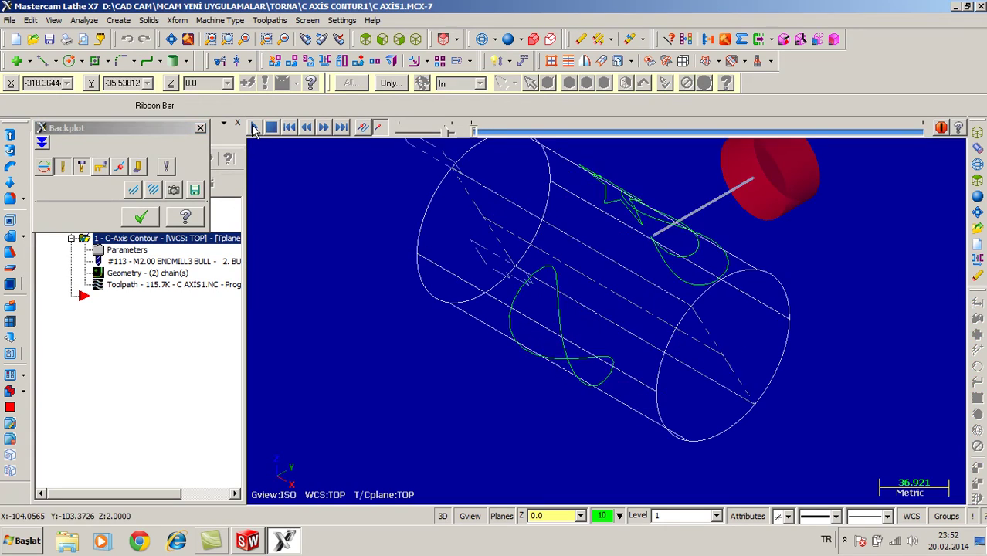
click(254, 129)
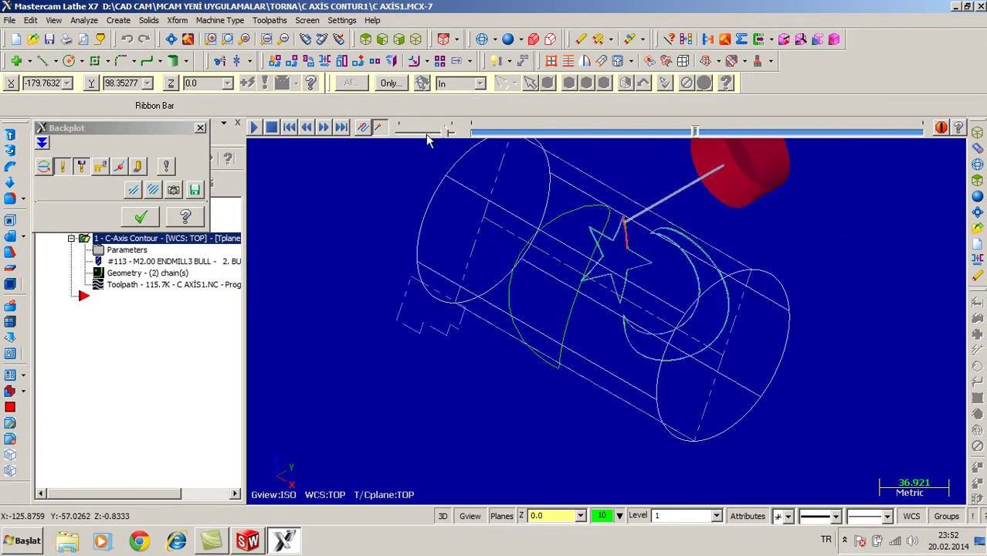
drag(446, 136, 425, 136)
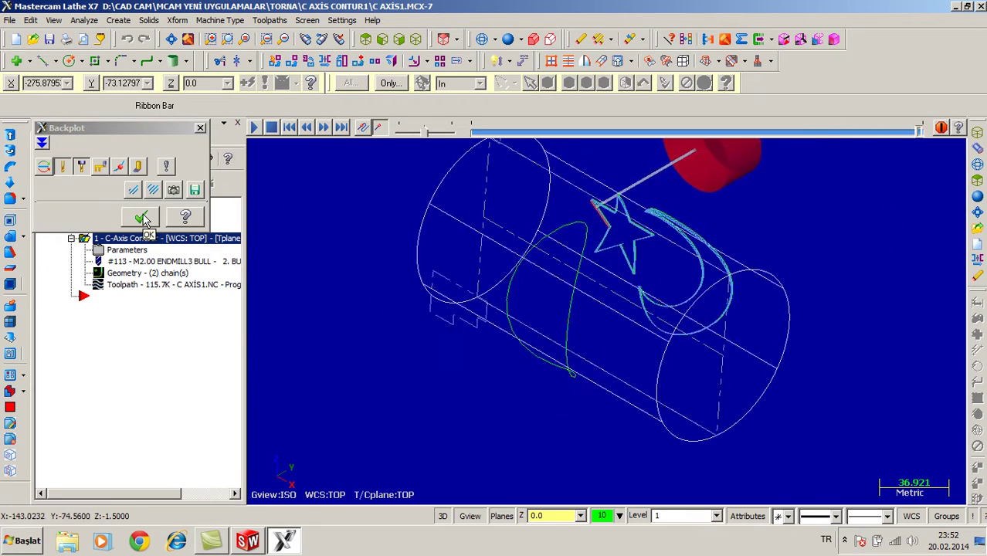
click(143, 219)
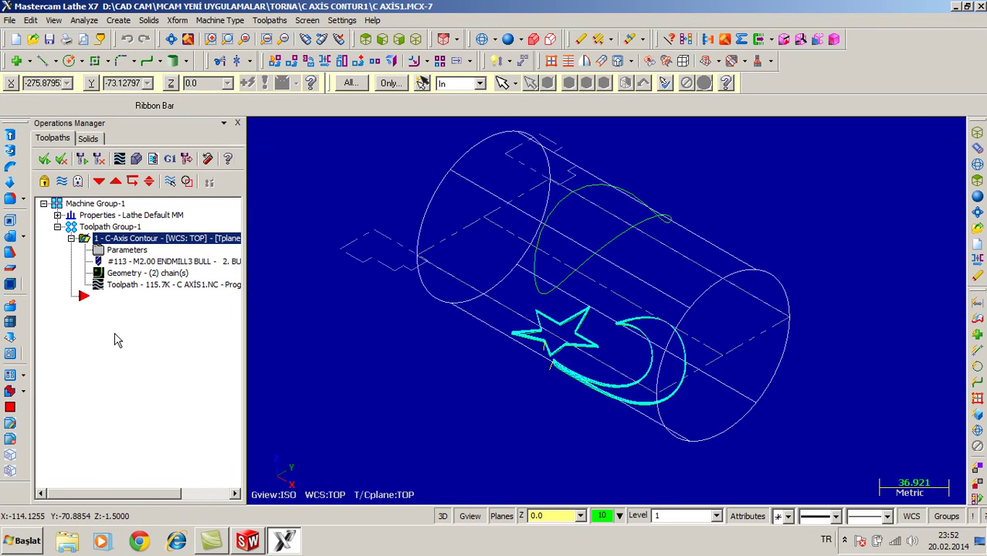
right_click(101, 283)
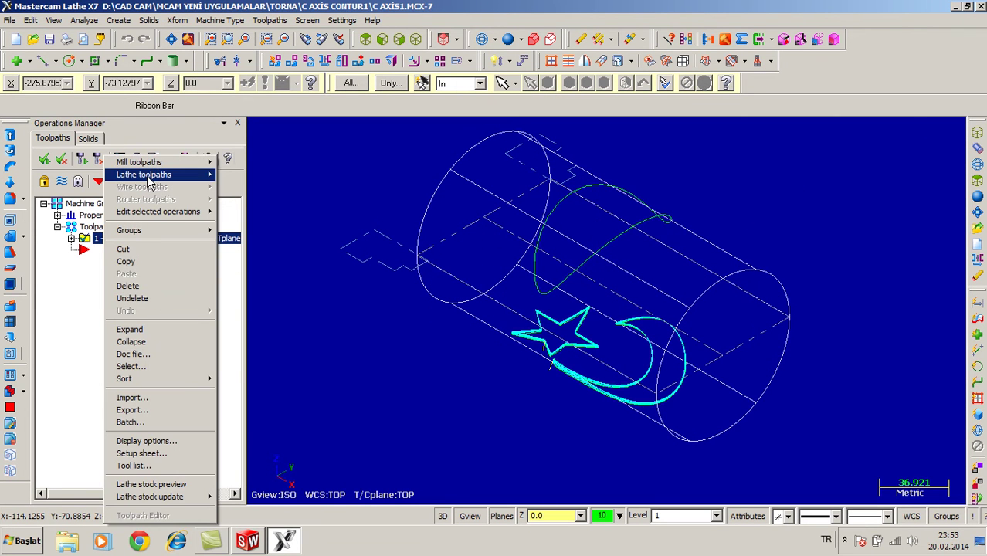
Create a new Lathe C-axis contour toolpath chained to the green wrapped curve.
mouse_move(148, 179)
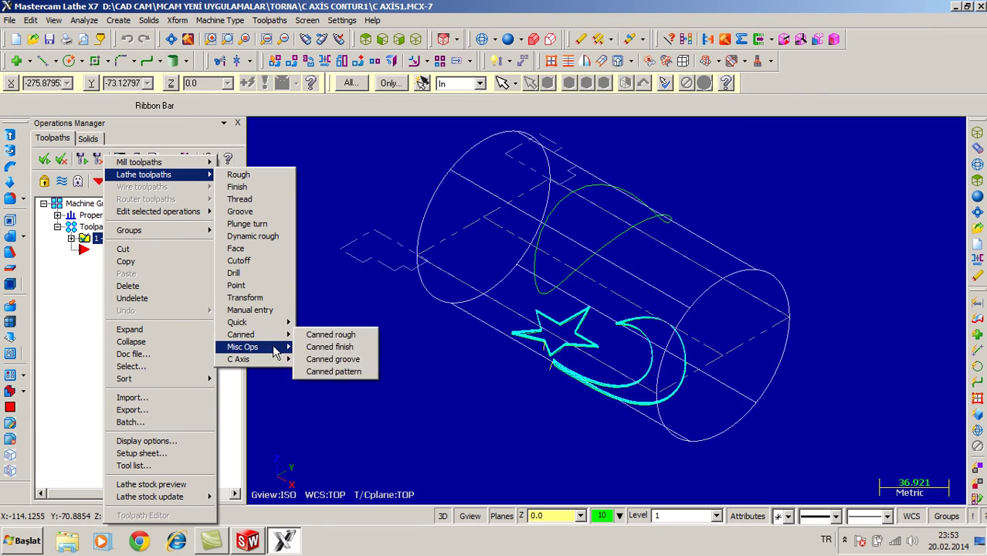
mouse_move(272, 358)
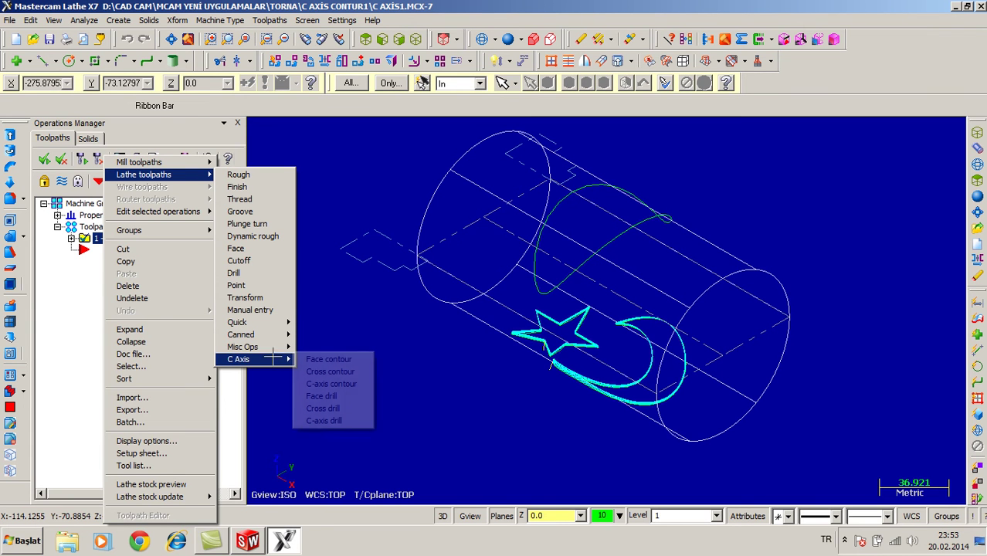
click(332, 384)
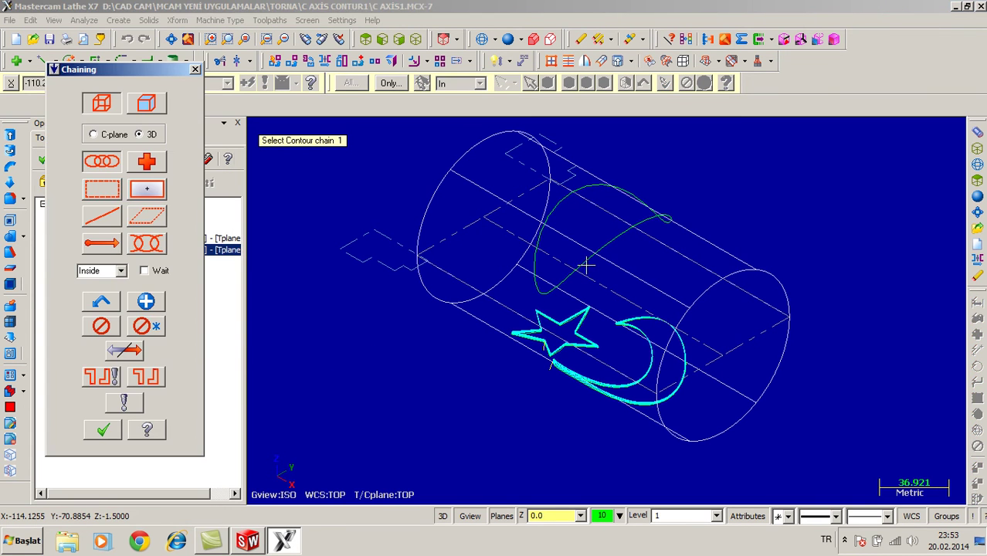
click(587, 266)
click(103, 430)
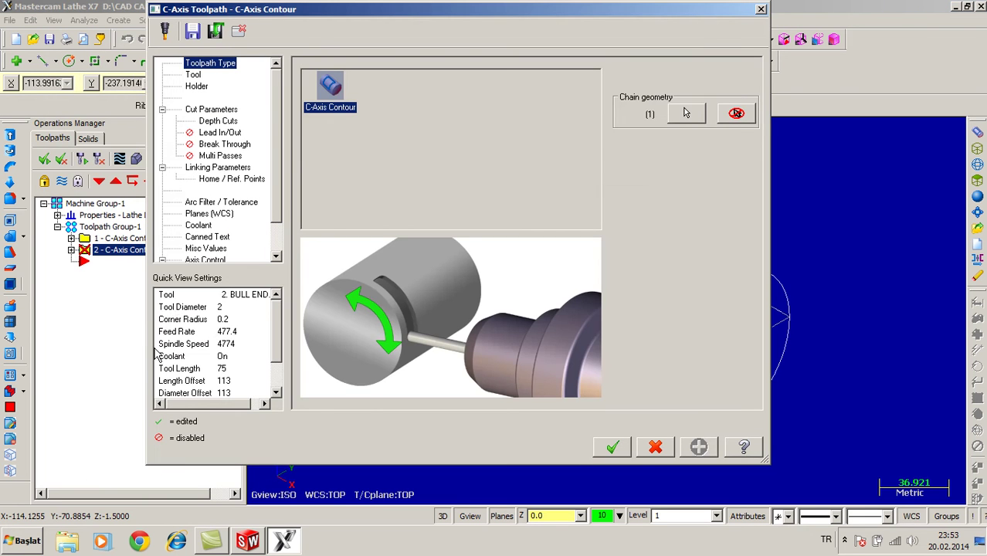
Set the toolpath's Rotary Axis Control diameter to 100 with Unroll, and accept the parameters.
click(193, 75)
click(213, 110)
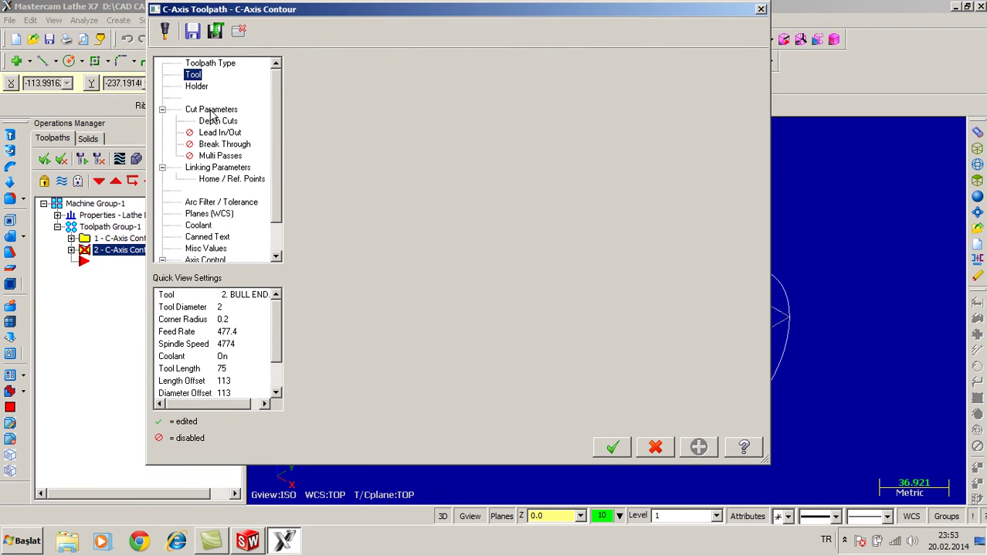
click(224, 122)
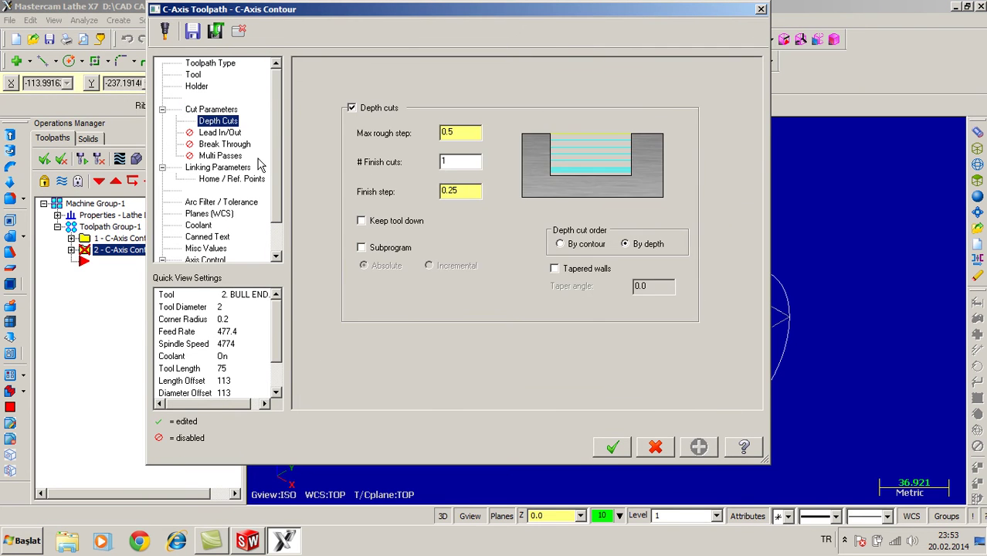
click(218, 167)
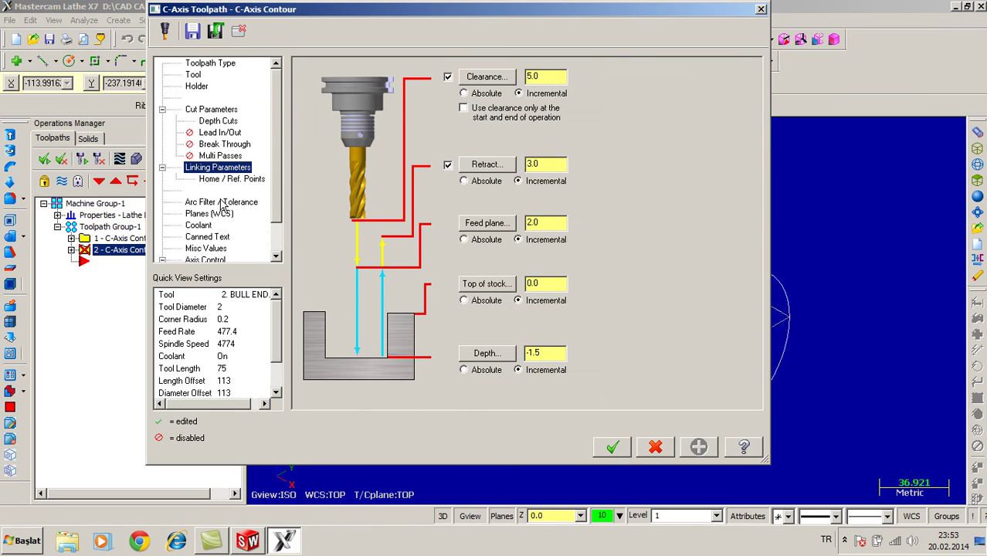
click(231, 179)
click(210, 258)
click(276, 256)
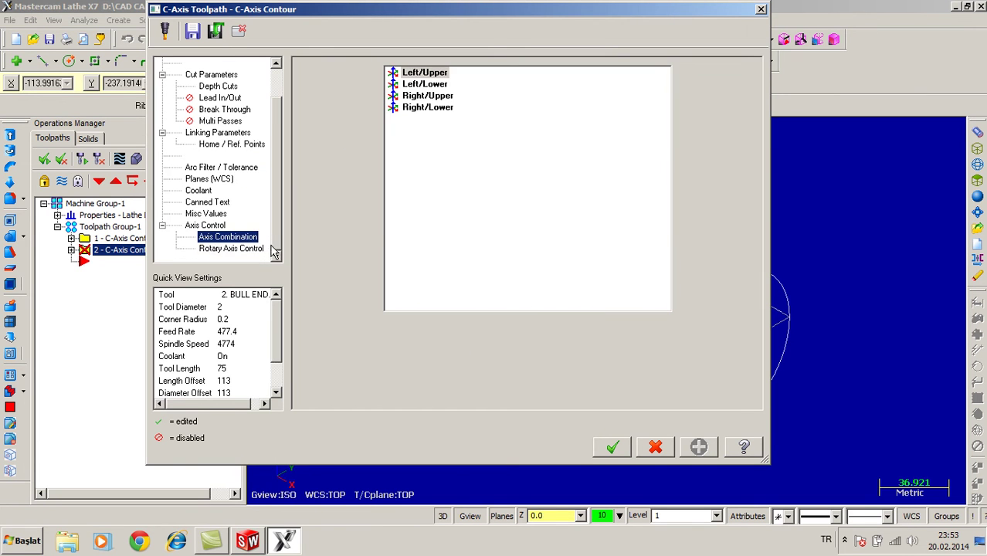
click(258, 248)
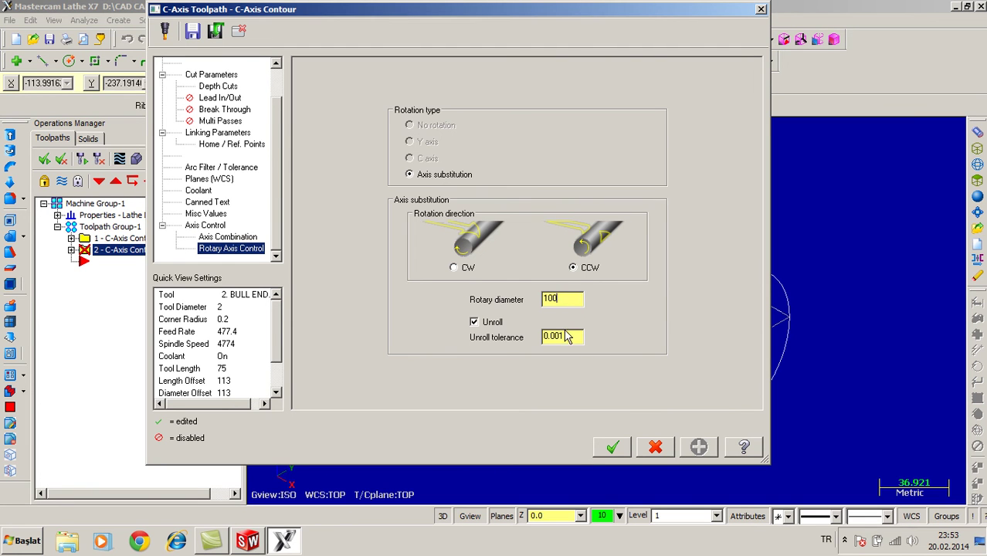
key(Tab)
key(space)
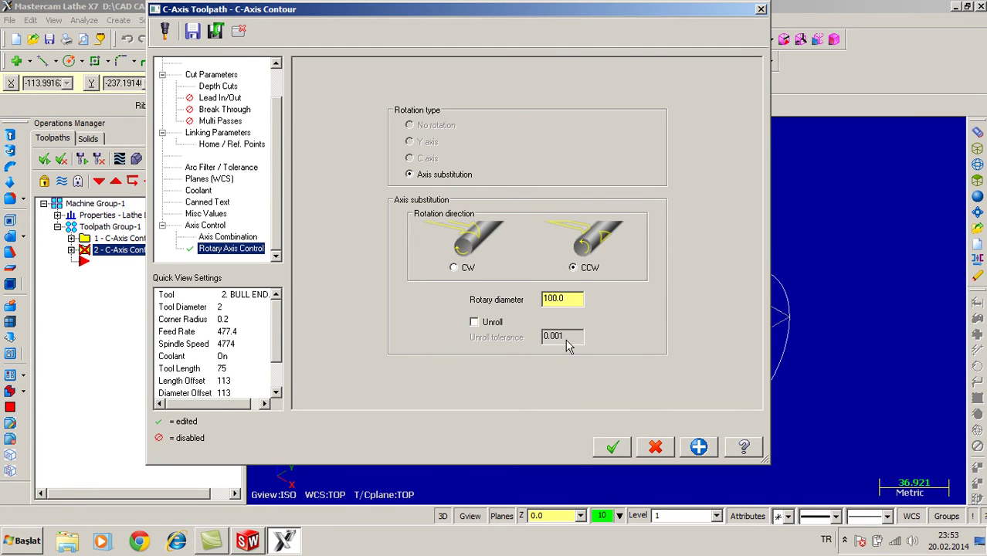
click(490, 325)
click(612, 447)
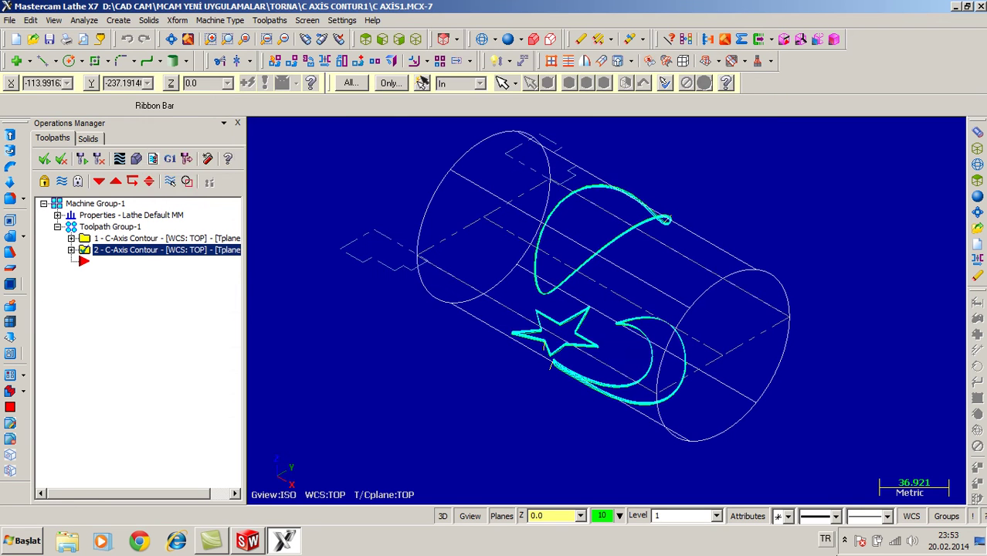
click(127, 158)
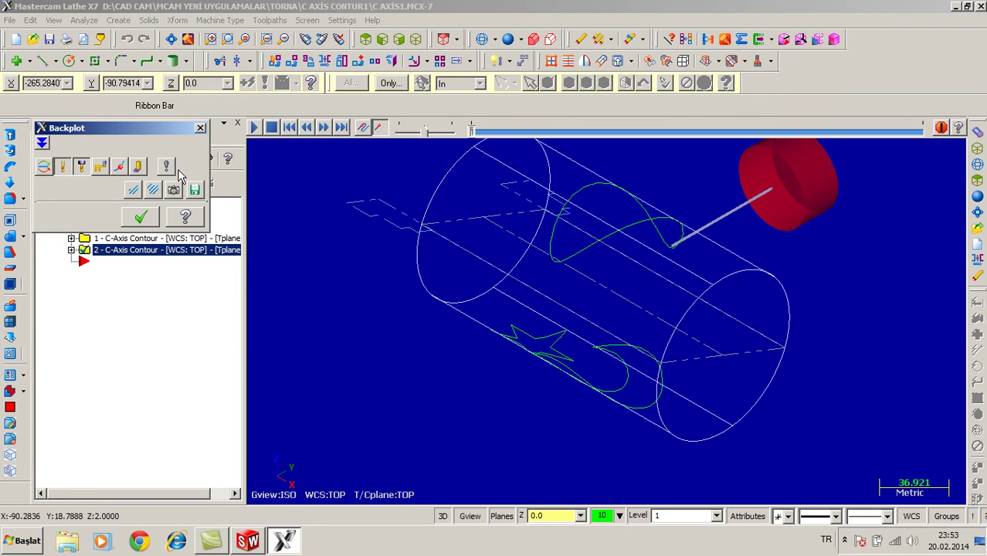
click(252, 129)
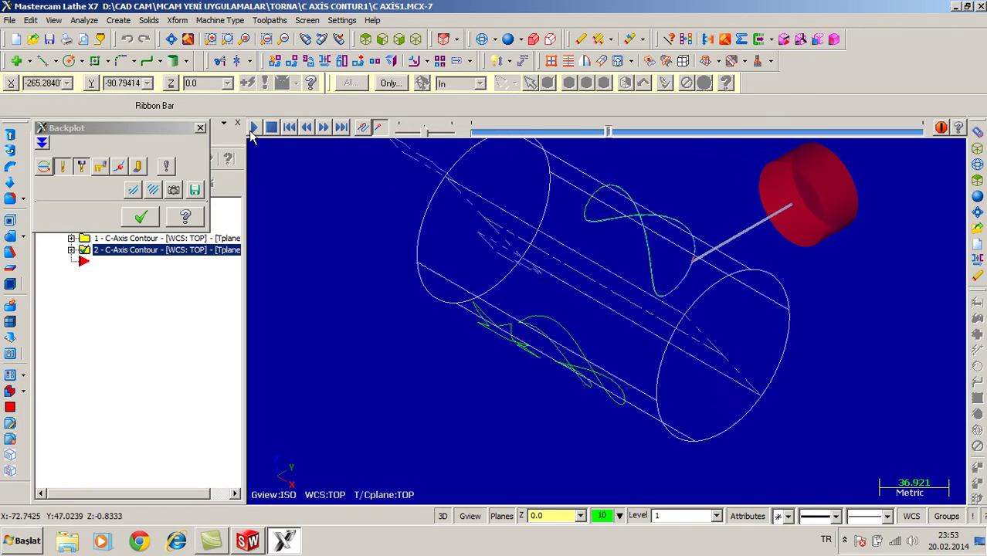
click(141, 219)
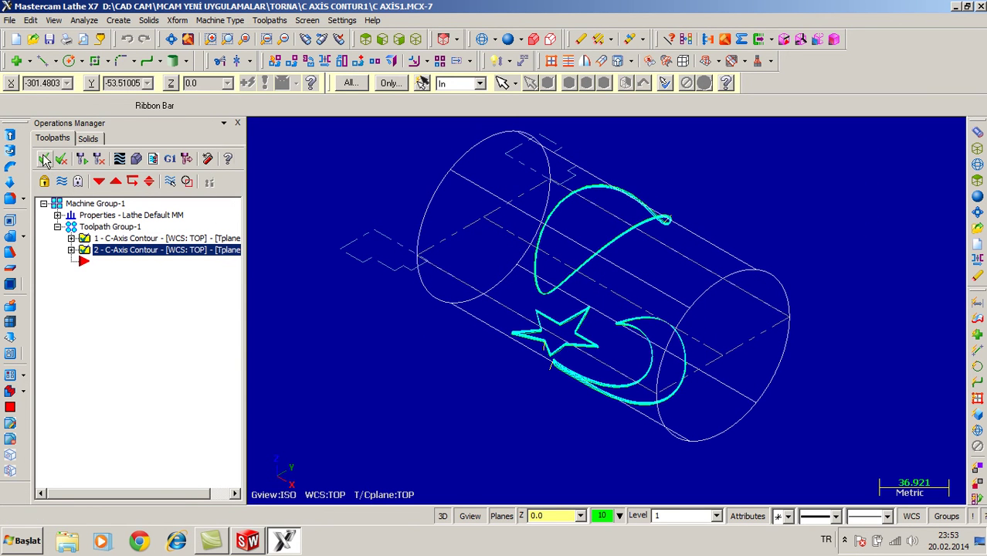
click(135, 158)
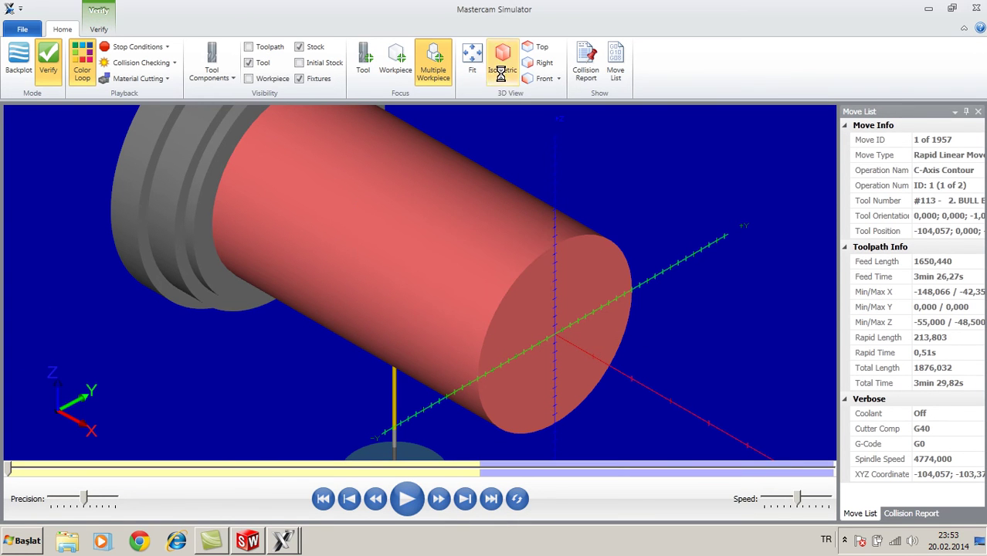
click(408, 499)
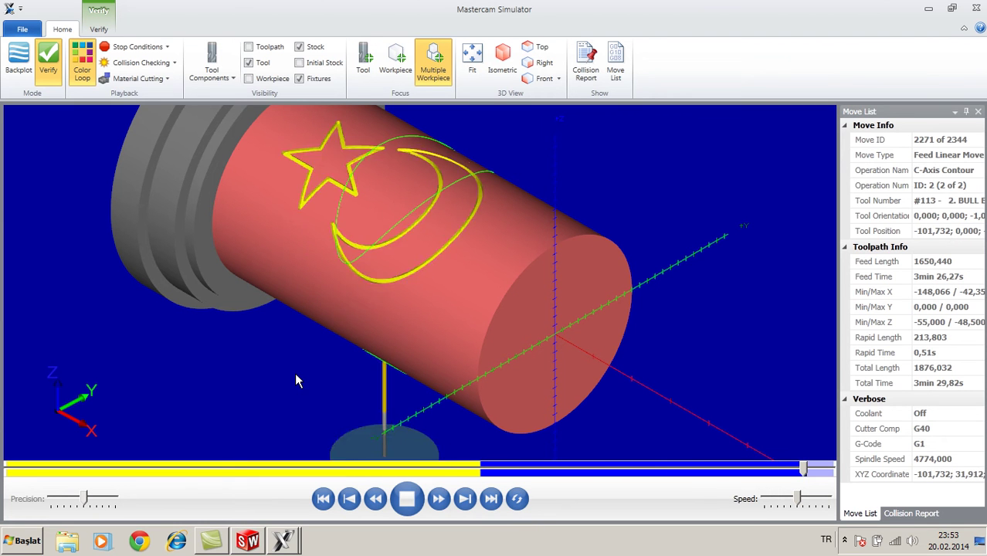
middle_drag(309, 286, 633, 432)
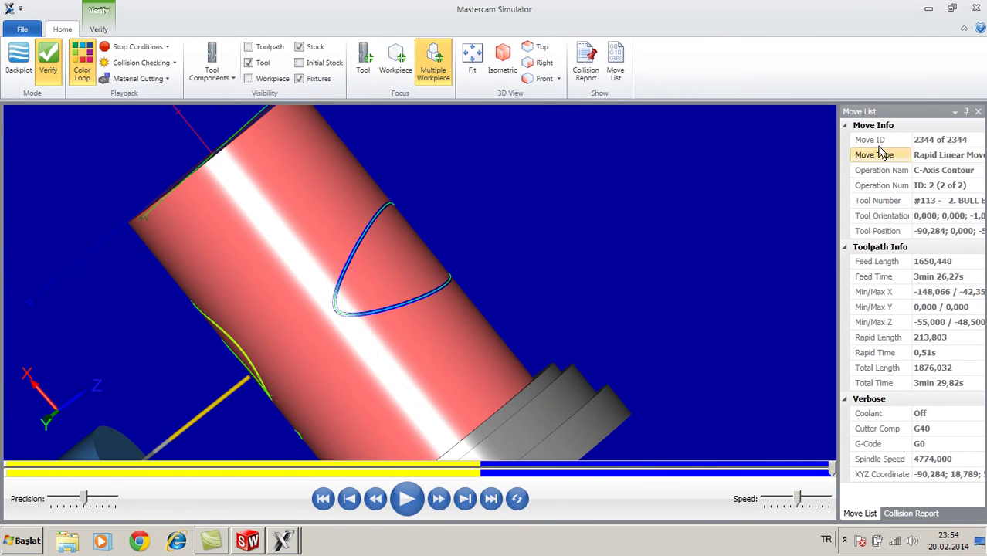
click(977, 8)
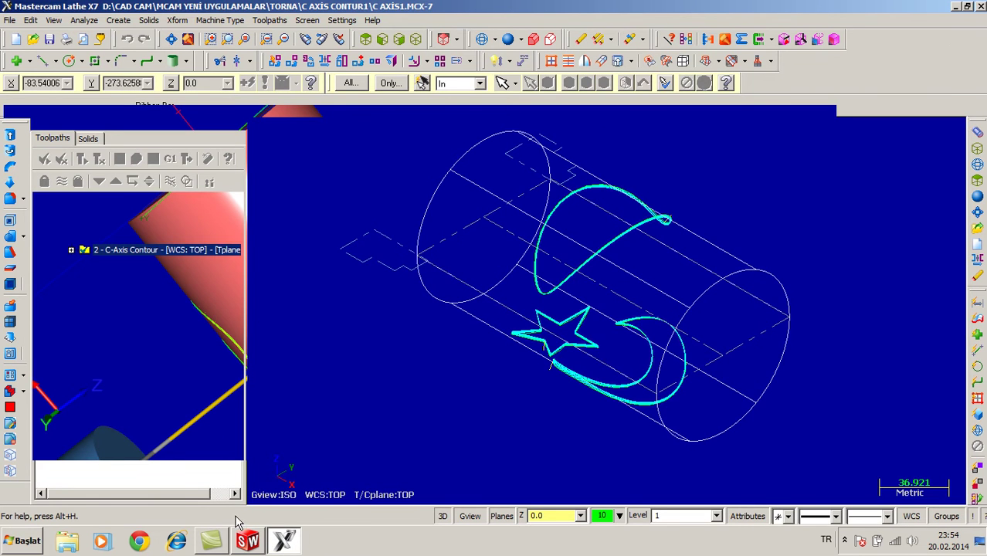
Return from SolidWorks to Mastercam and zoom in on the flag drawing in Top view.
click(247, 540)
click(283, 541)
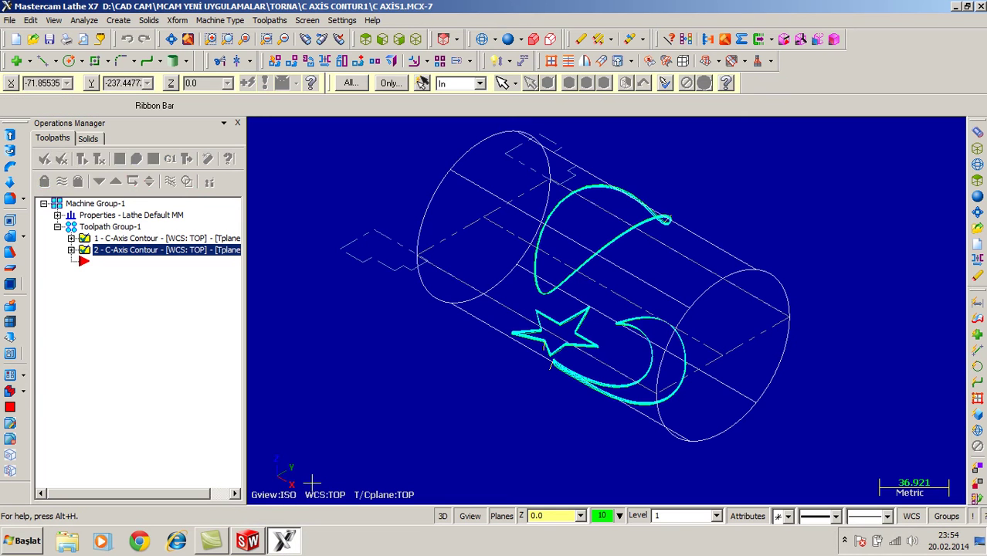
click(366, 40)
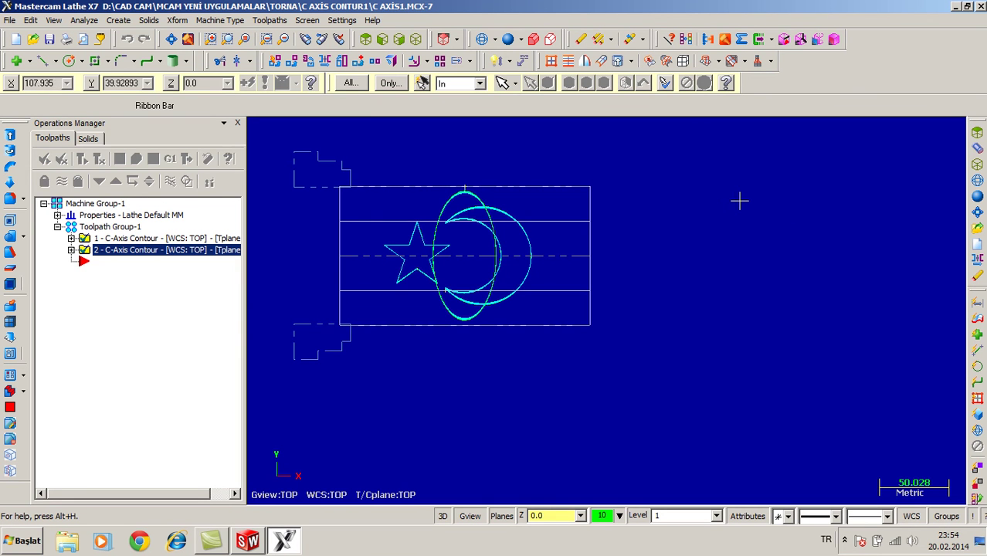
scroll(739, 201, up, 2)
scroll(739, 201, up, 2)
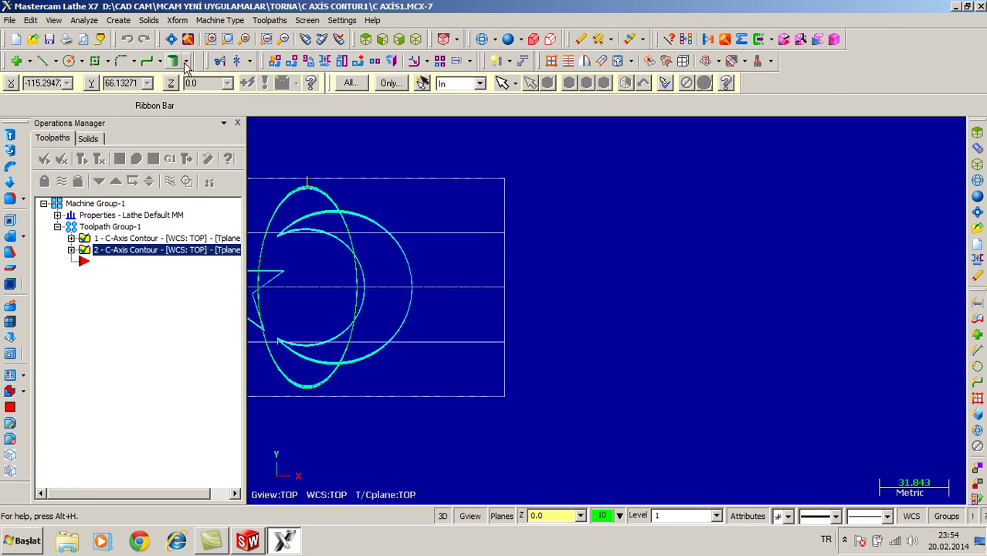
click(119, 21)
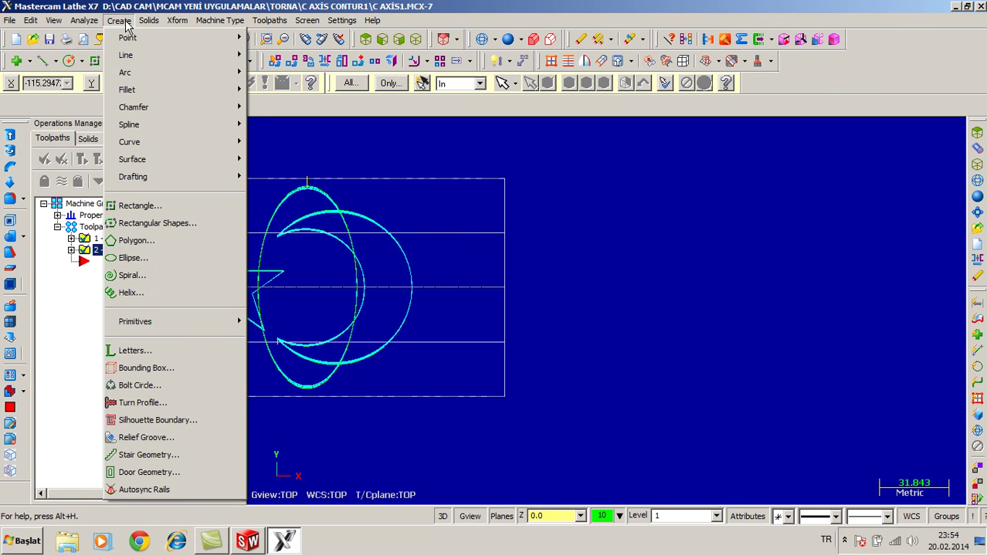
Create the letters STFA, 20 high with 4 spacing, placed right of the flag.
click(132, 351)
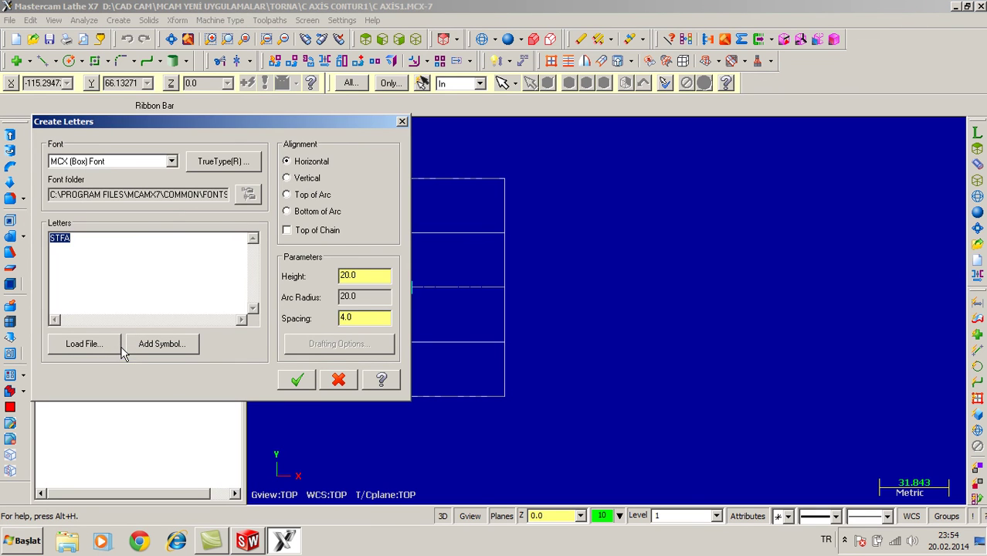
drag(90, 240, 62, 242)
click(298, 380)
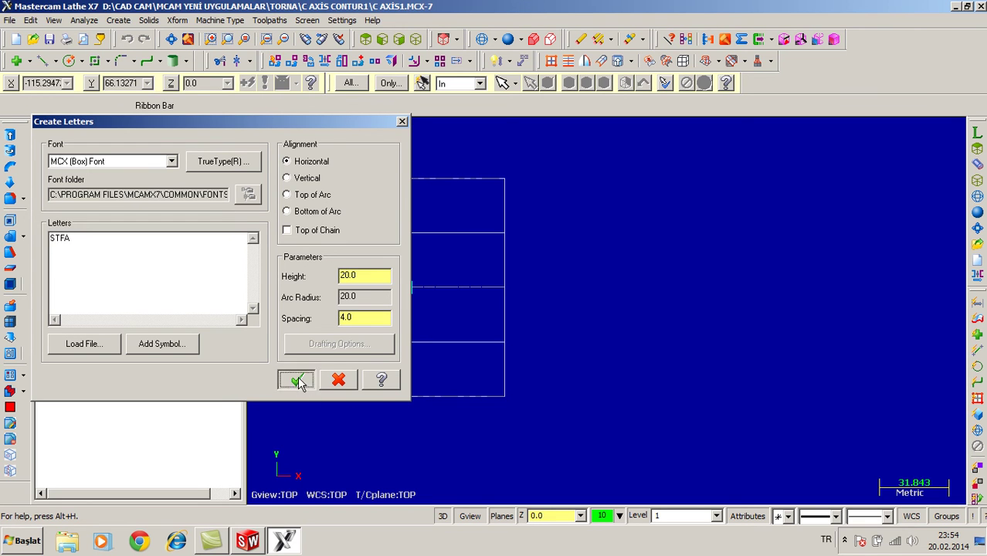
click(704, 320)
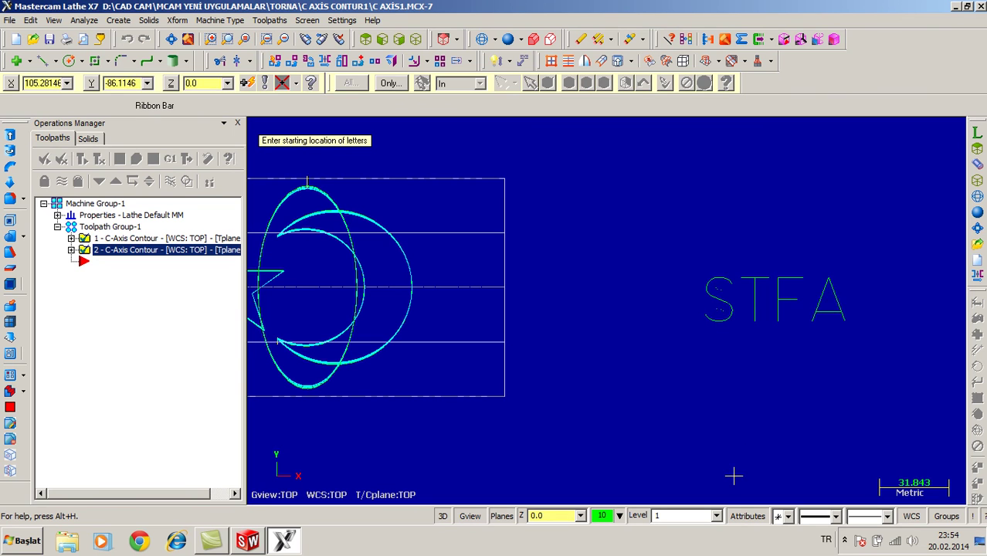
Rotate the STFA letters 90 degrees about a point left of them.
click(177, 20)
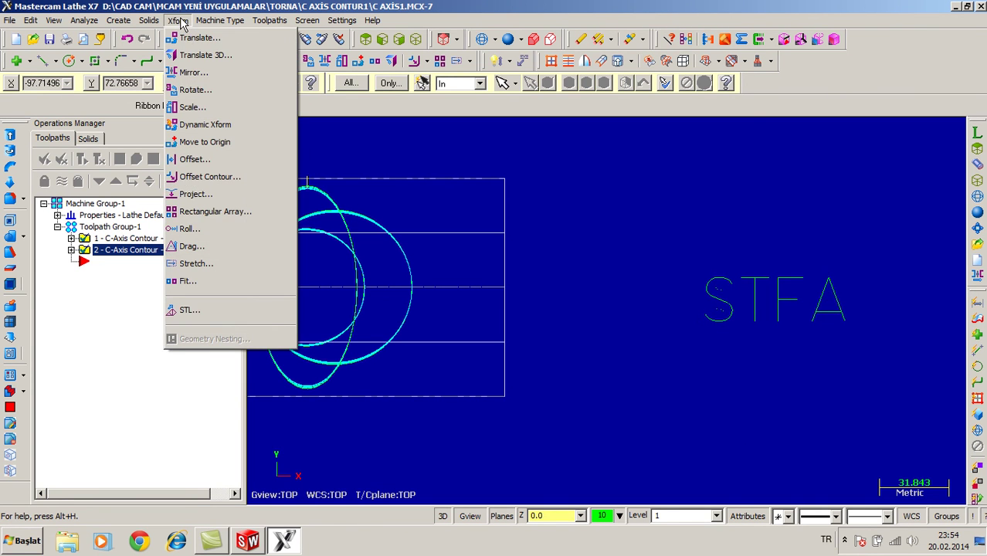
click(193, 90)
drag(644, 223, 873, 388)
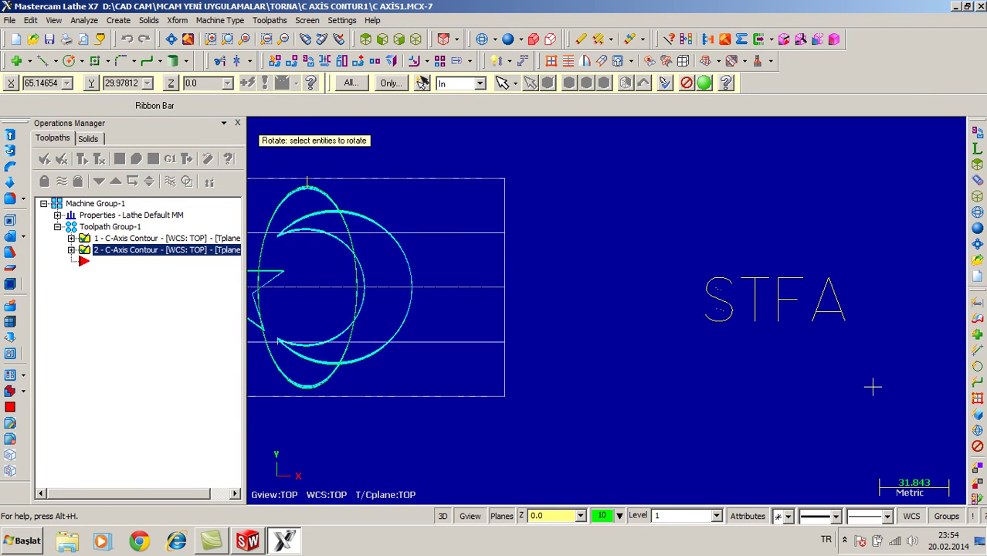
key(Return)
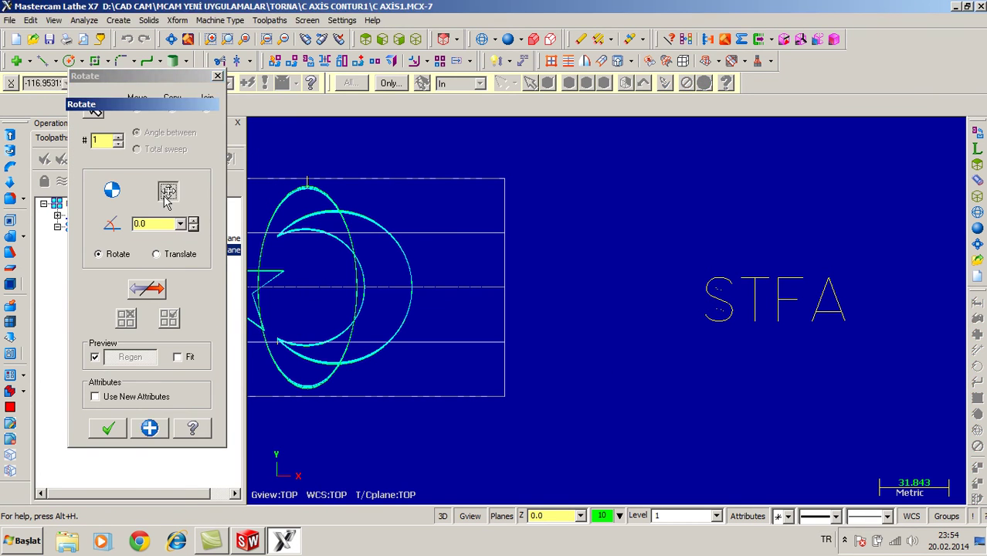
click(168, 191)
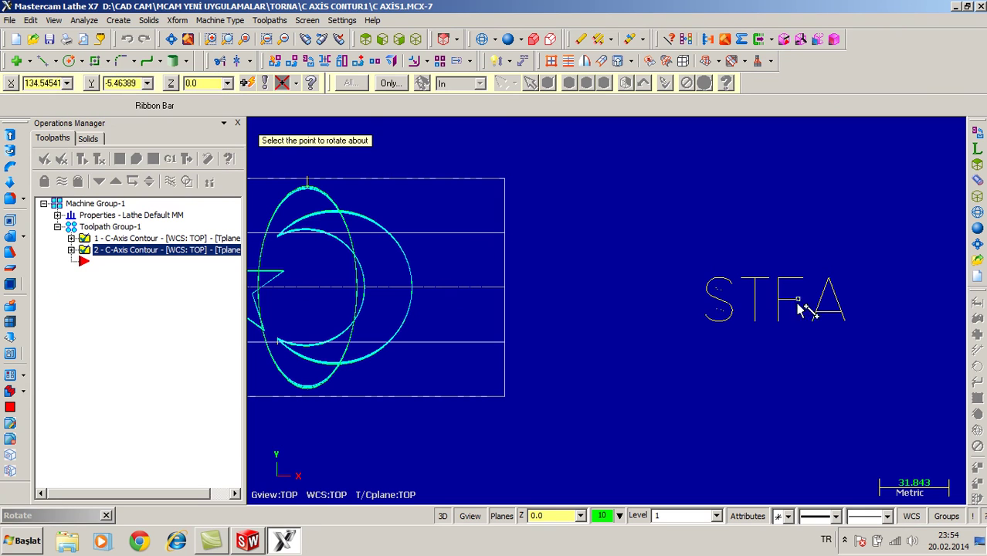
click(684, 314)
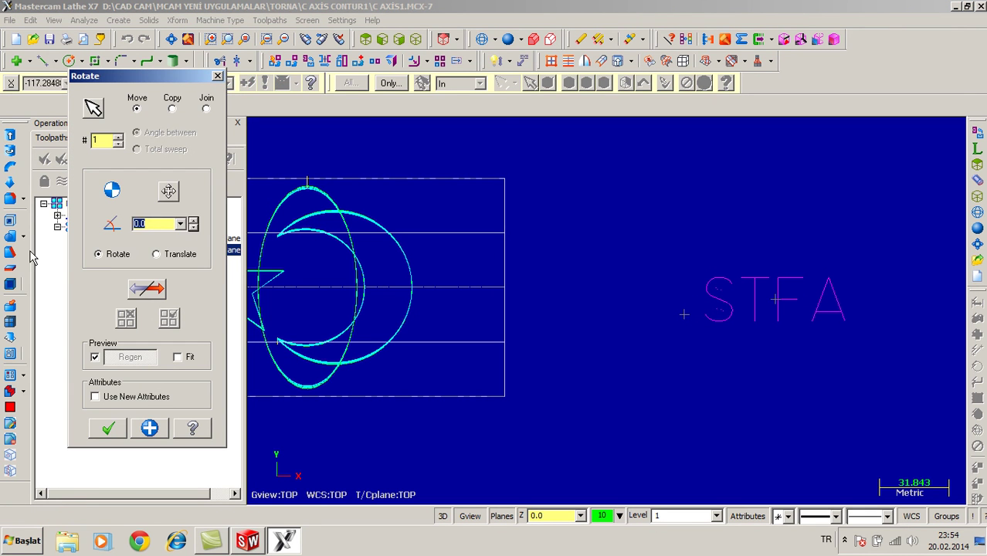
key(Return)
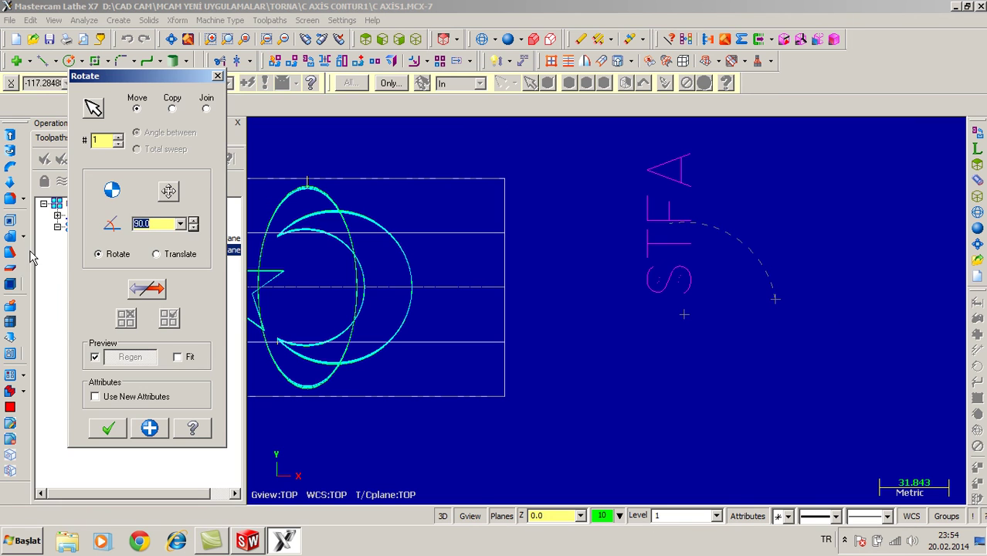
click(106, 427)
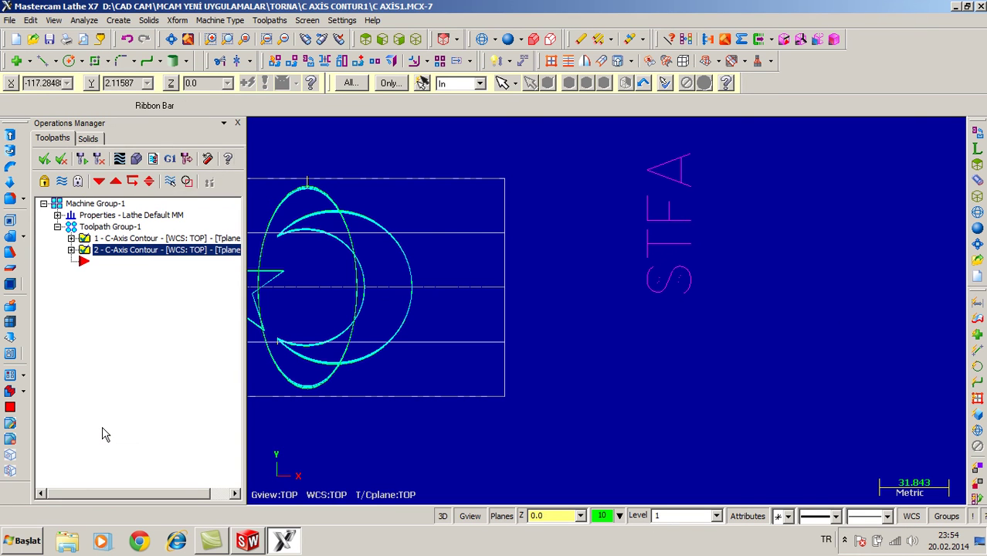
click(177, 20)
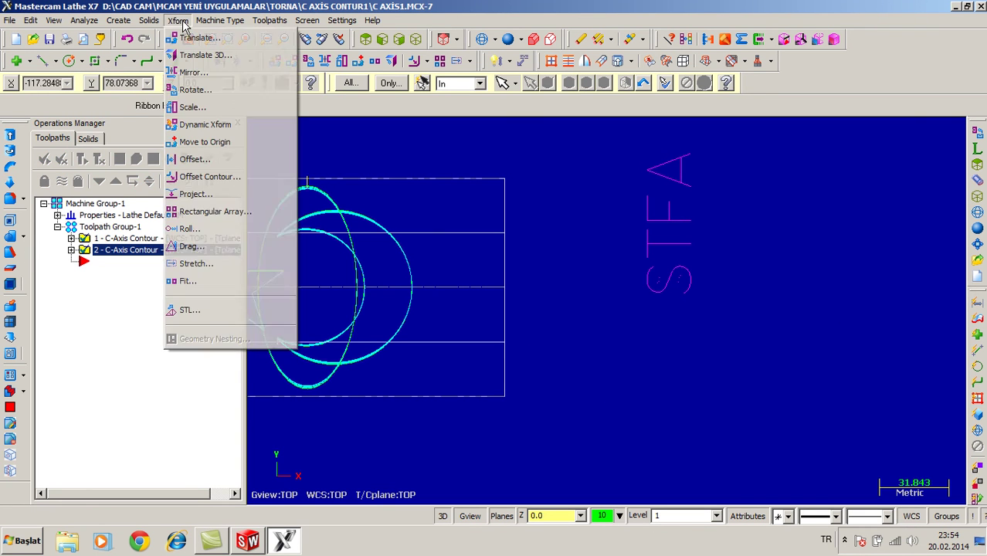
Mirror the STFA letters about a vertical line beside them, then undo the result.
click(193, 72)
drag(742, 304, 743, 324)
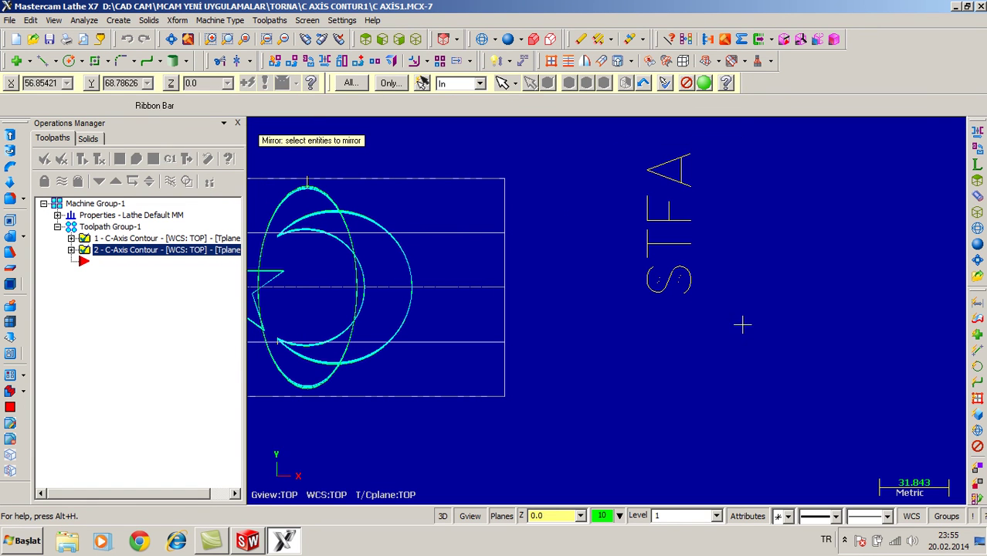
key(Return)
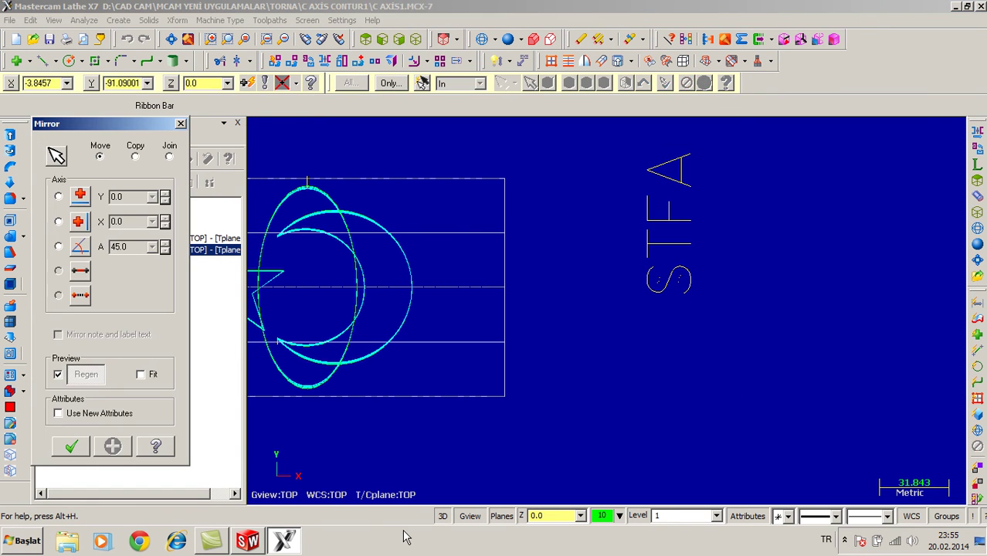
click(80, 221)
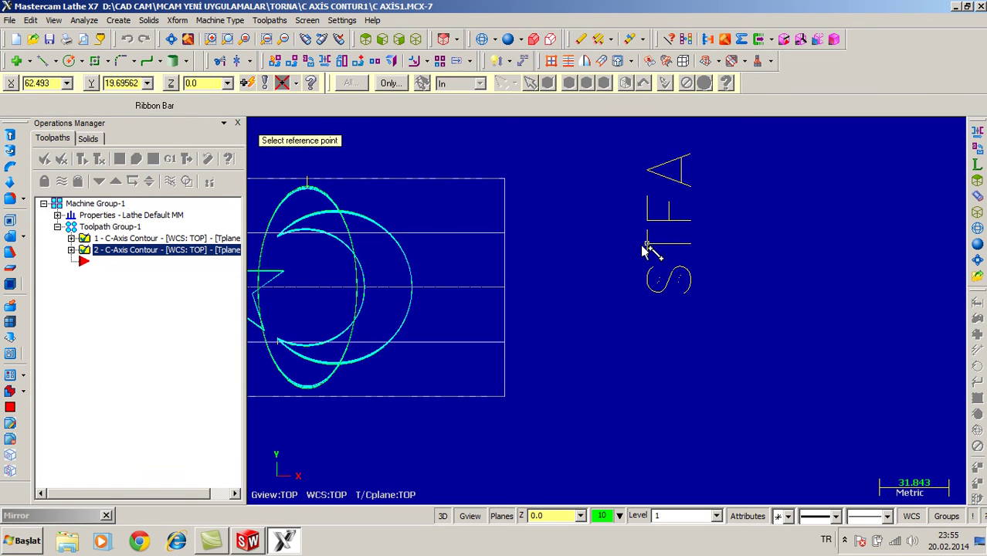
click(646, 245)
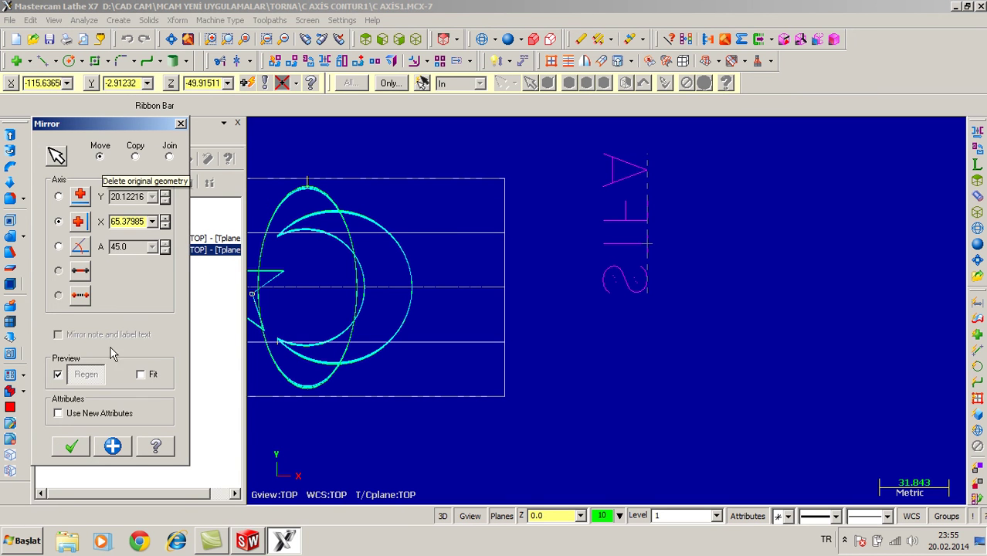
click(70, 446)
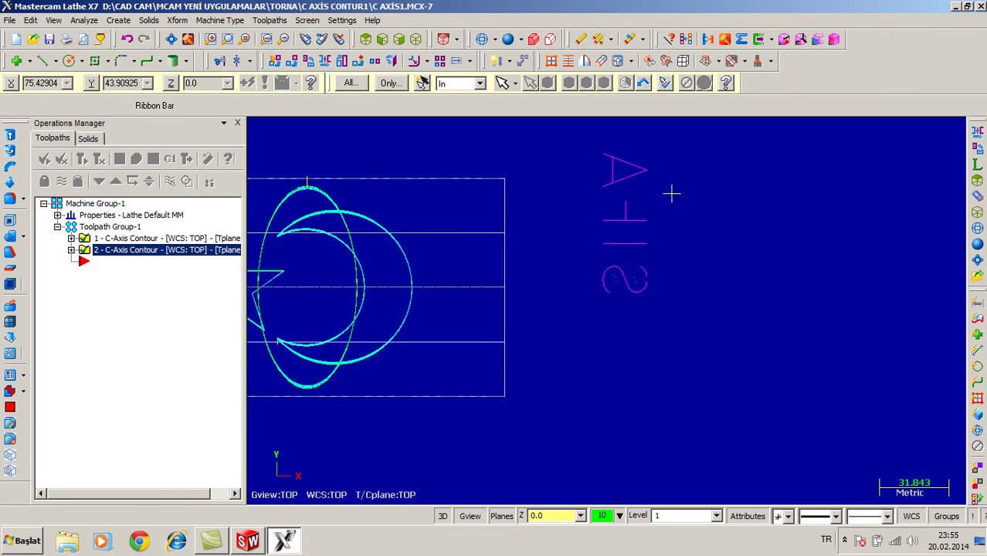
click(129, 40)
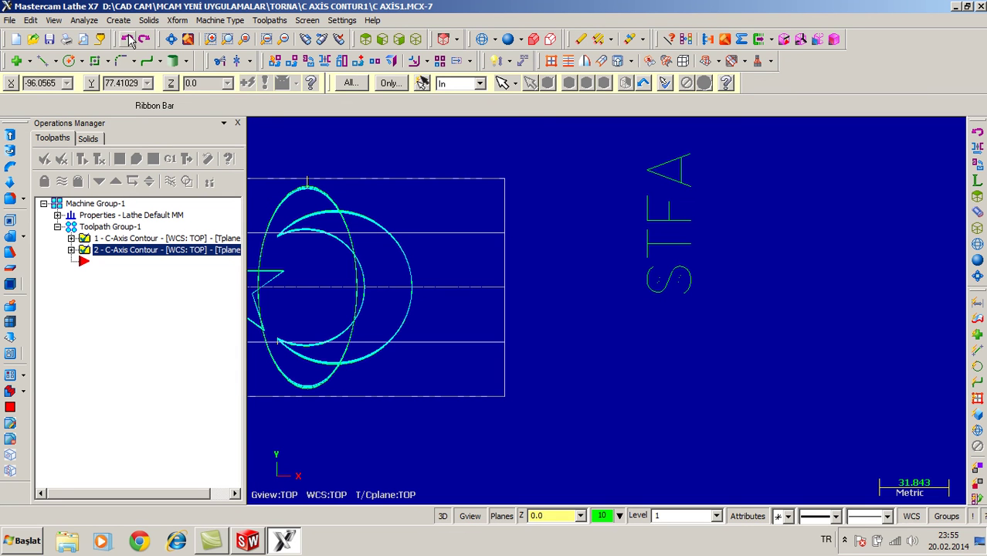
Mirror the STFA letters again about a vertical line at X 56.85421, just left of the S.
click(177, 21)
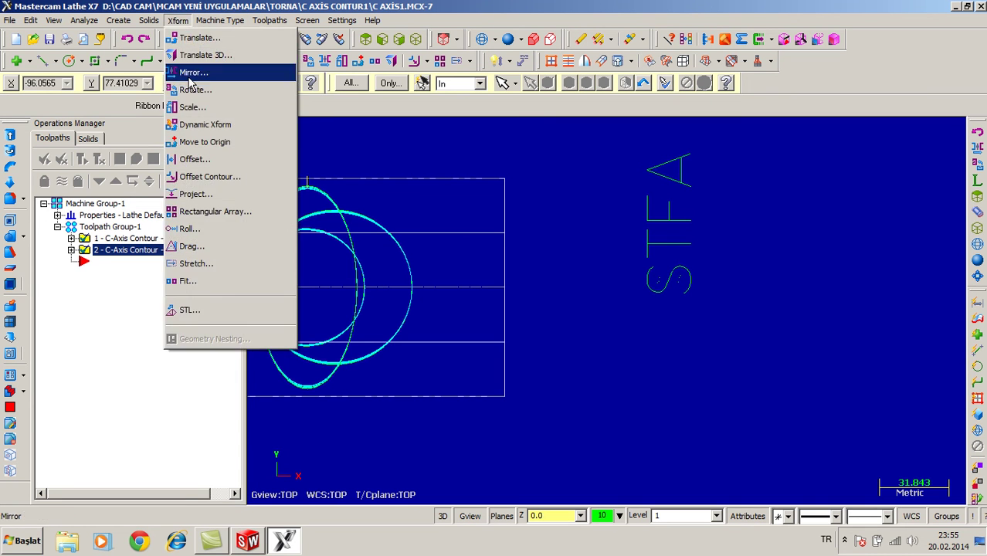
click(191, 73)
drag(628, 144, 756, 353)
key(Return)
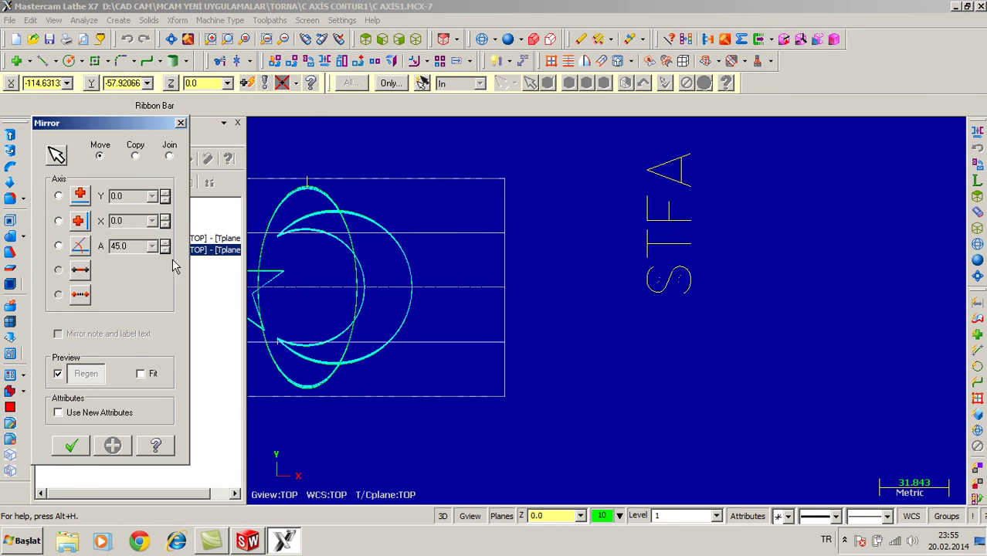
click(78, 222)
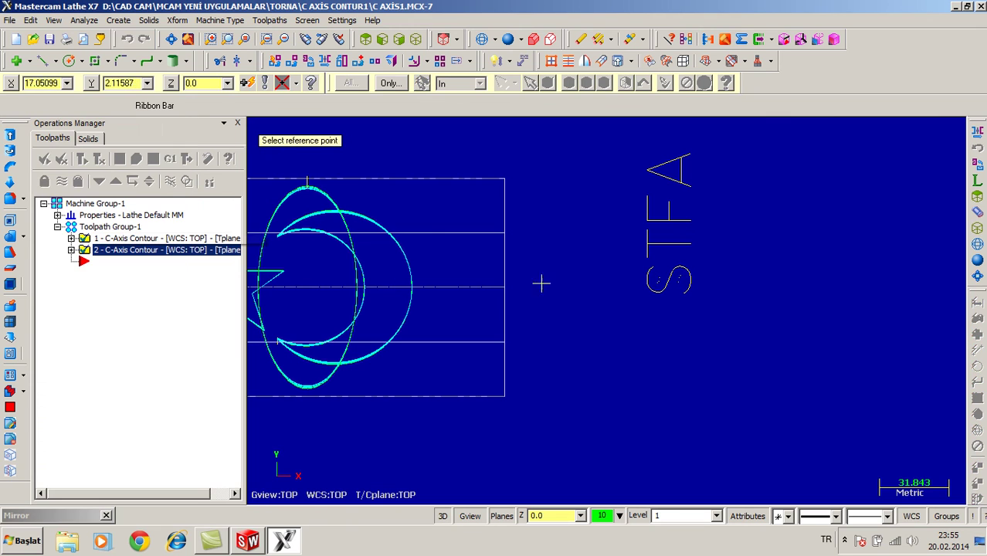
click(629, 246)
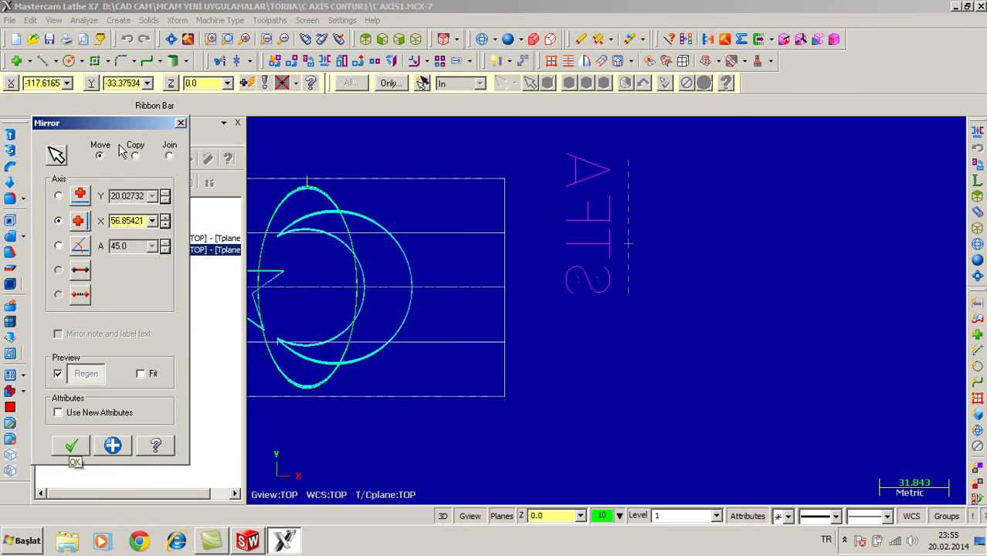
click(73, 447)
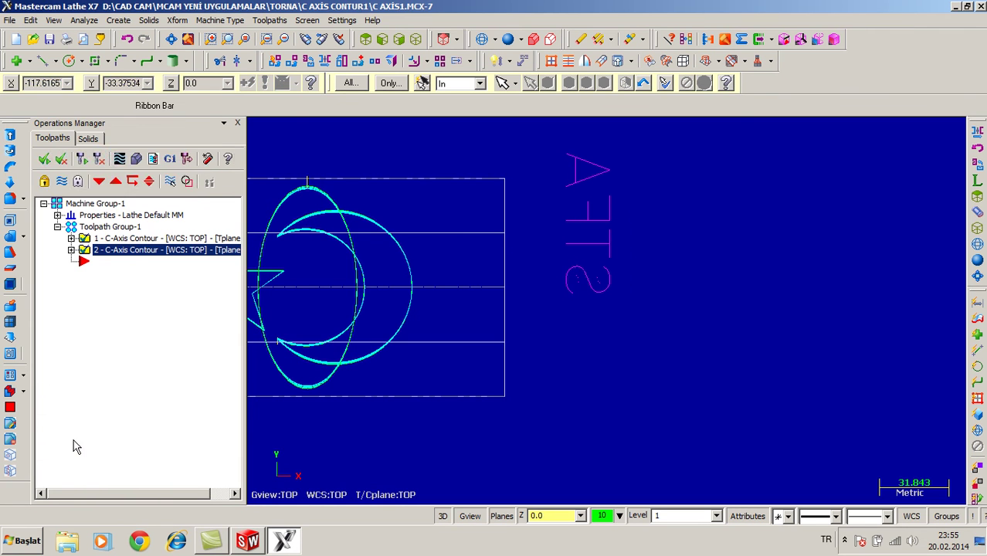
click(177, 20)
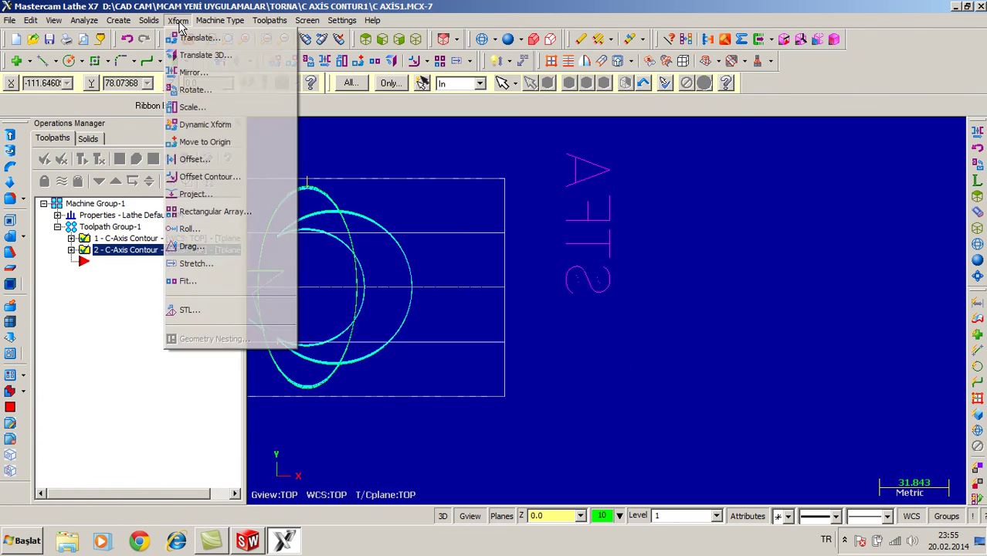
Copy the mirrored letters onto the cylinder right of the crescent, offset -56.90332 X, -30.18411 Y.
click(200, 37)
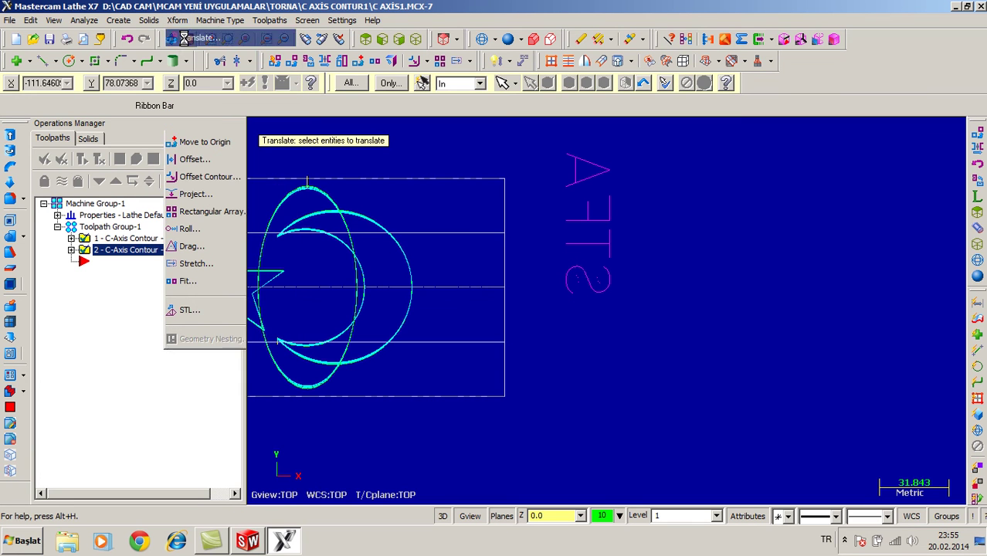
drag(547, 137, 633, 325)
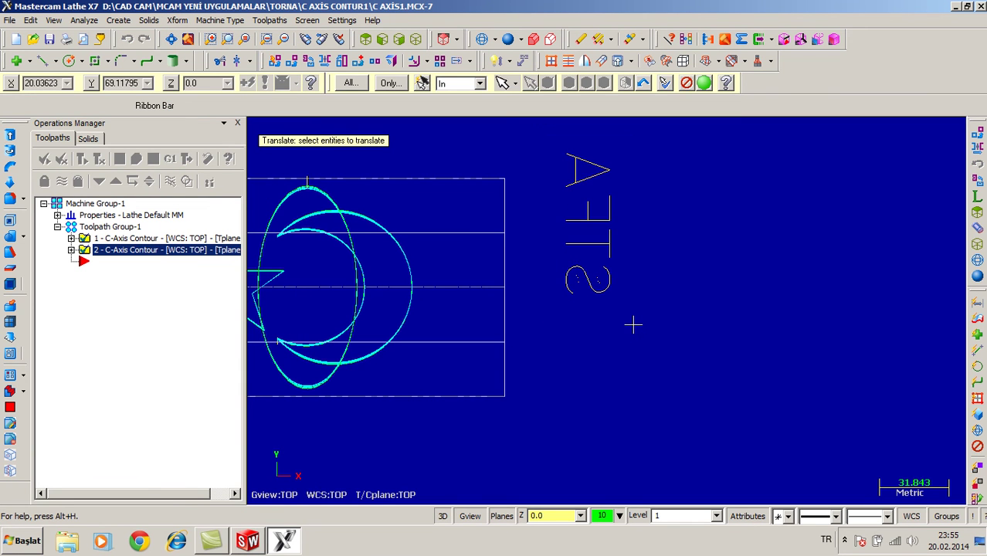
key(Return)
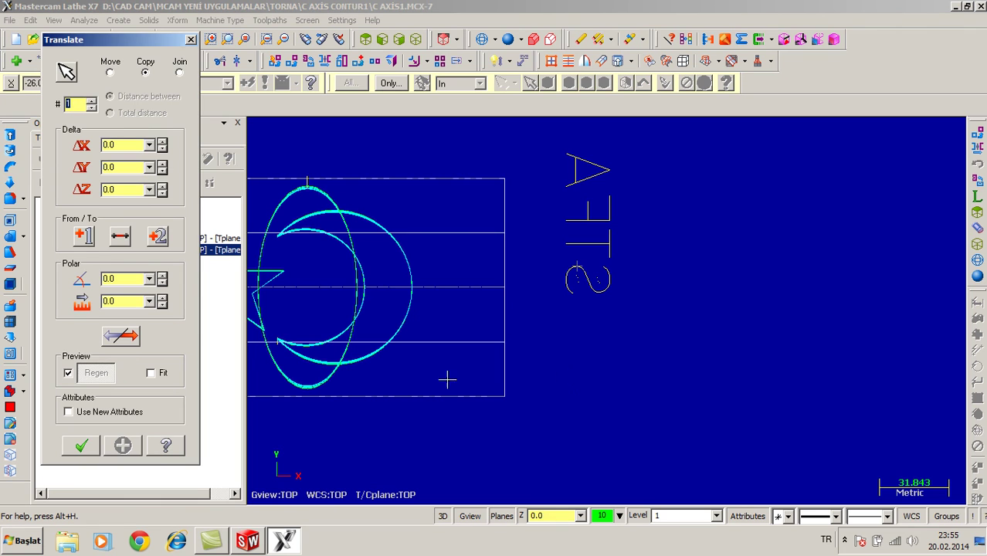
click(84, 242)
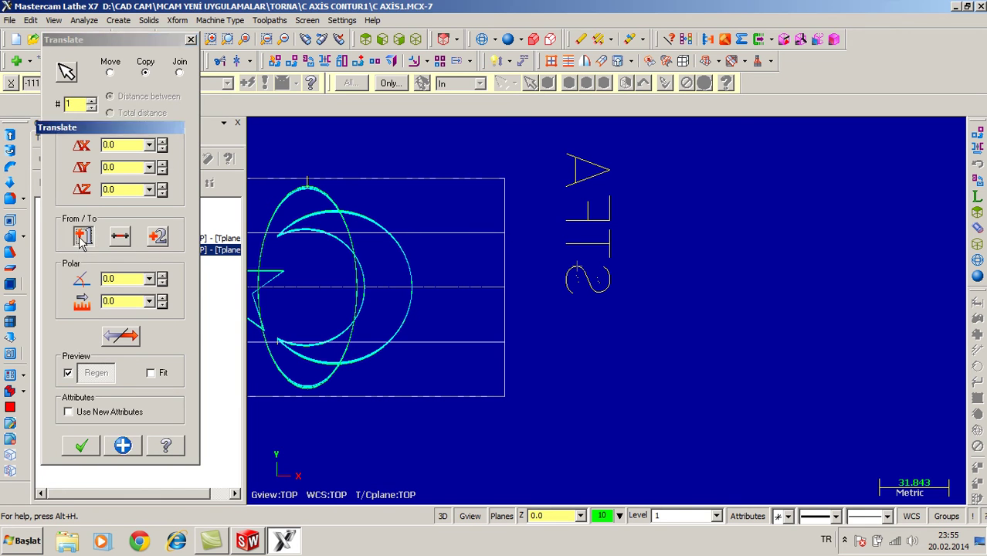
click(571, 292)
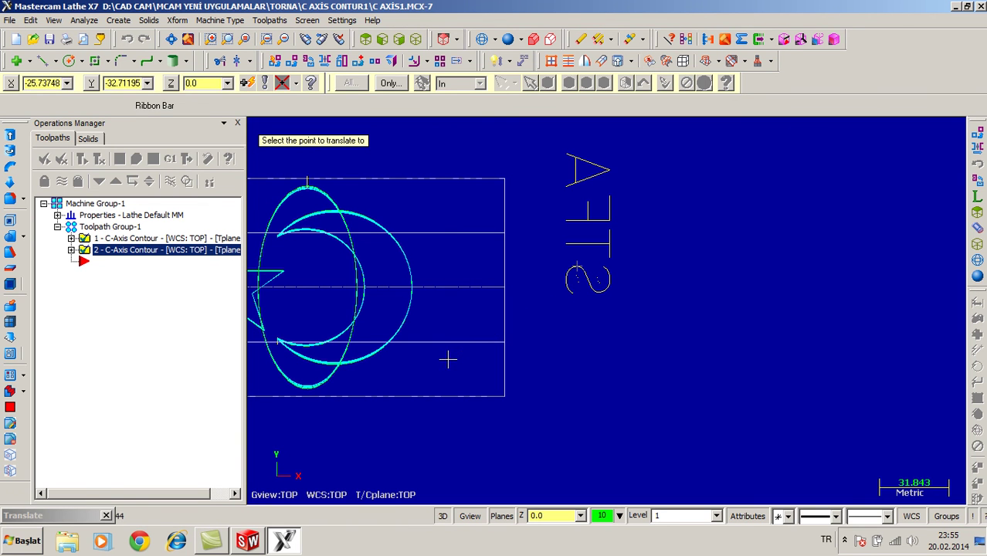
click(449, 360)
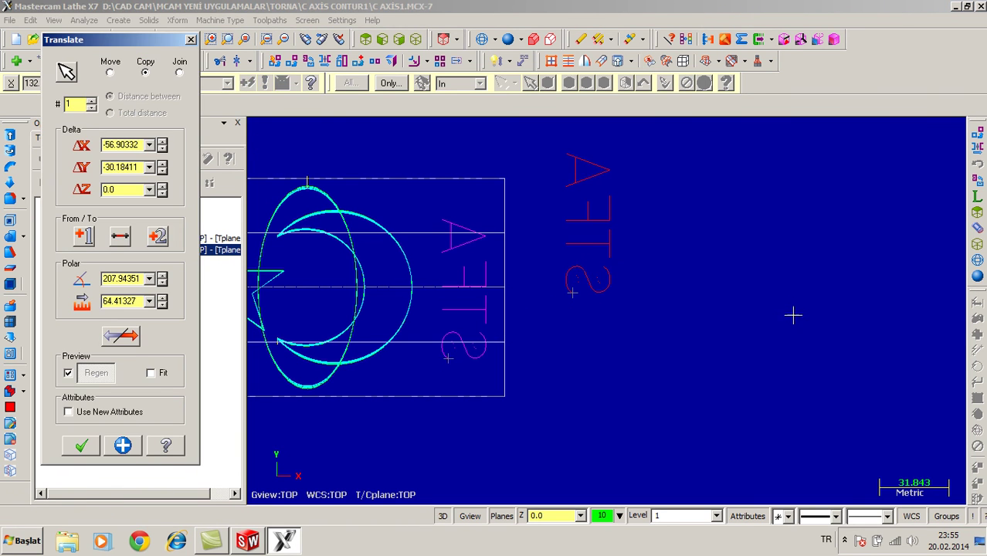
click(81, 446)
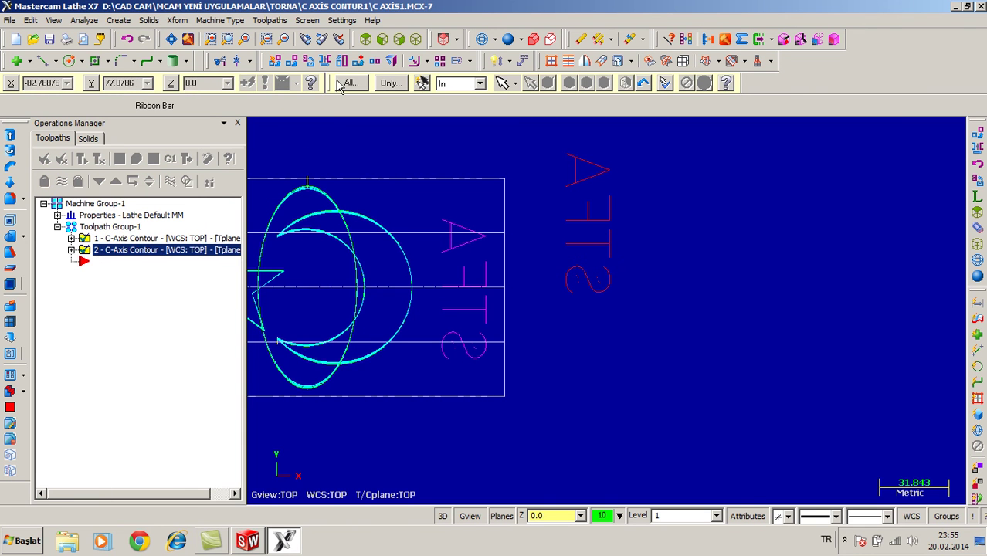
click(364, 44)
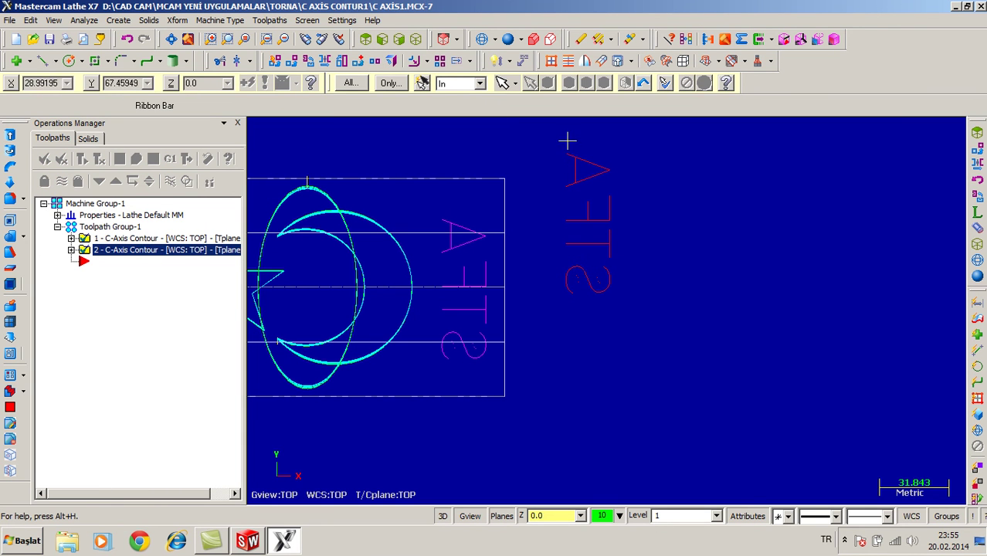
Delete the leftover red STFA letters to the right of the part.
click(171, 38)
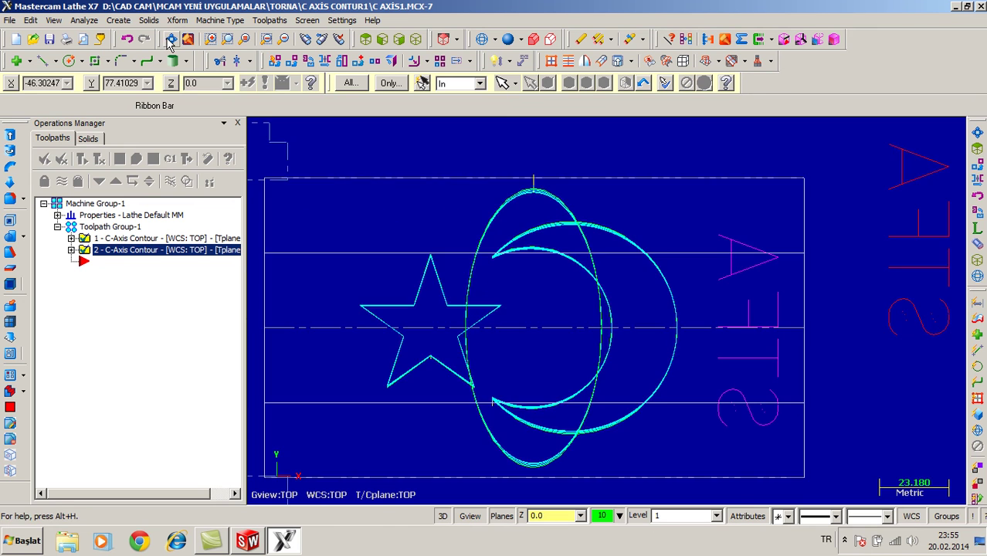
scroll(727, 148, down, 3)
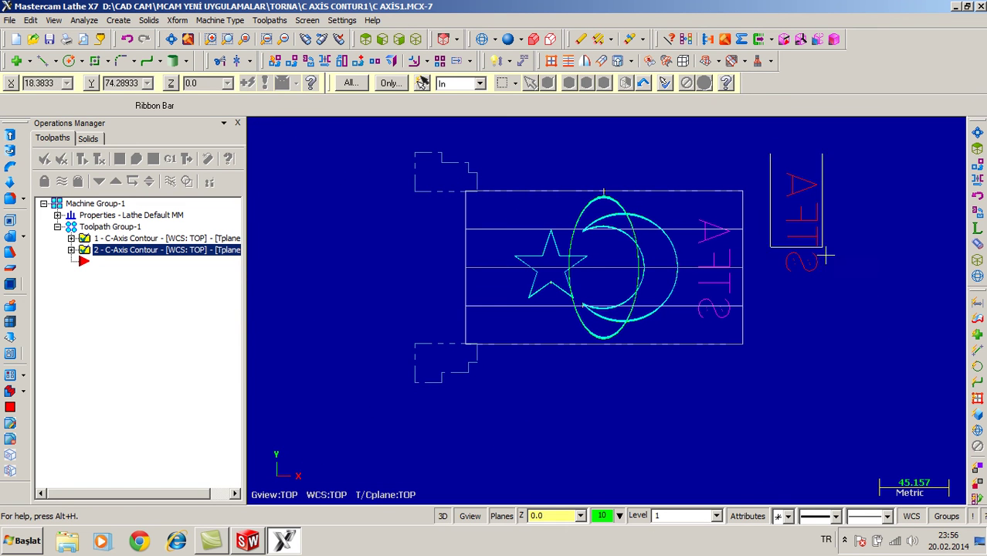
drag(770, 154, 833, 288)
key(Delete)
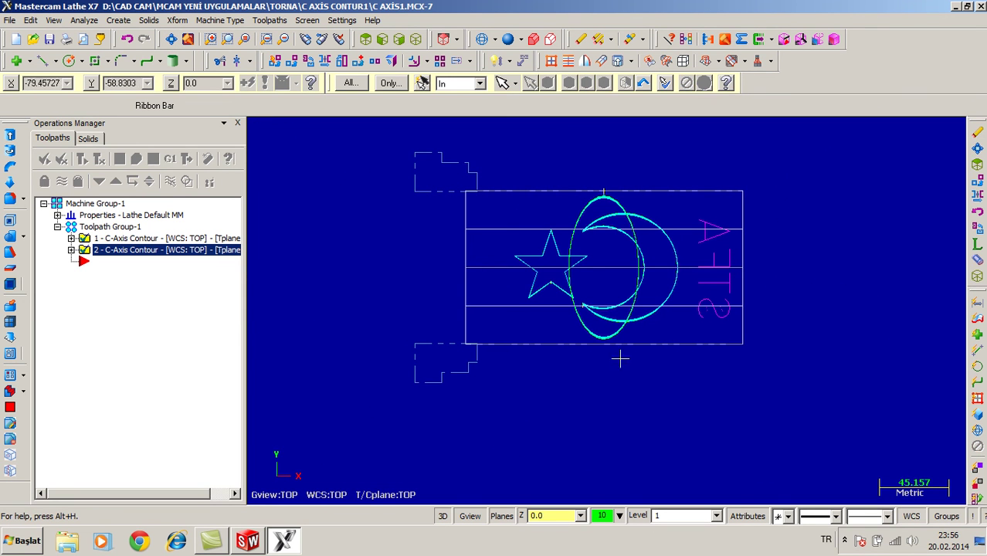
Check that only the reversed letters on the cylinder remain in Isometric, then return to Top view.
click(411, 38)
middle_drag(819, 167, 870, 294)
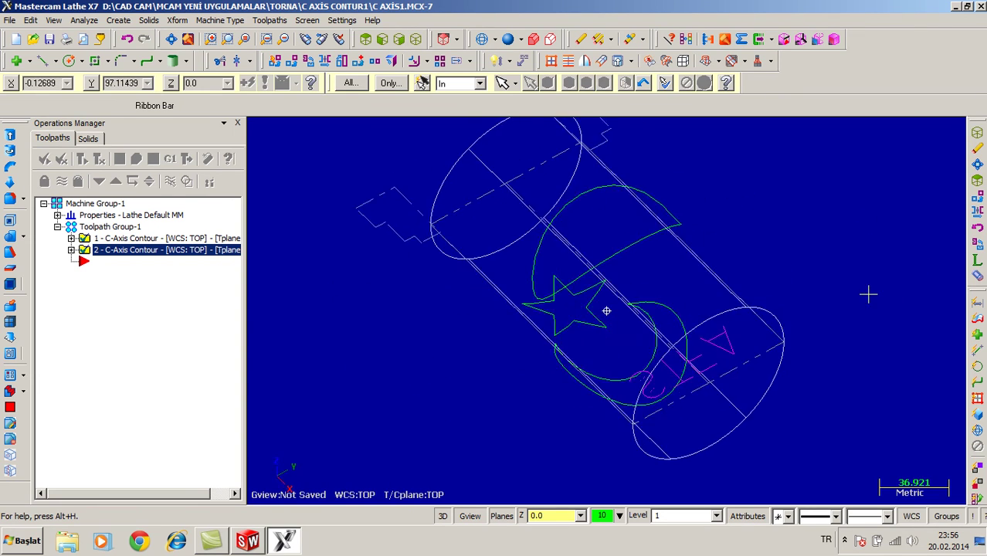
click(417, 40)
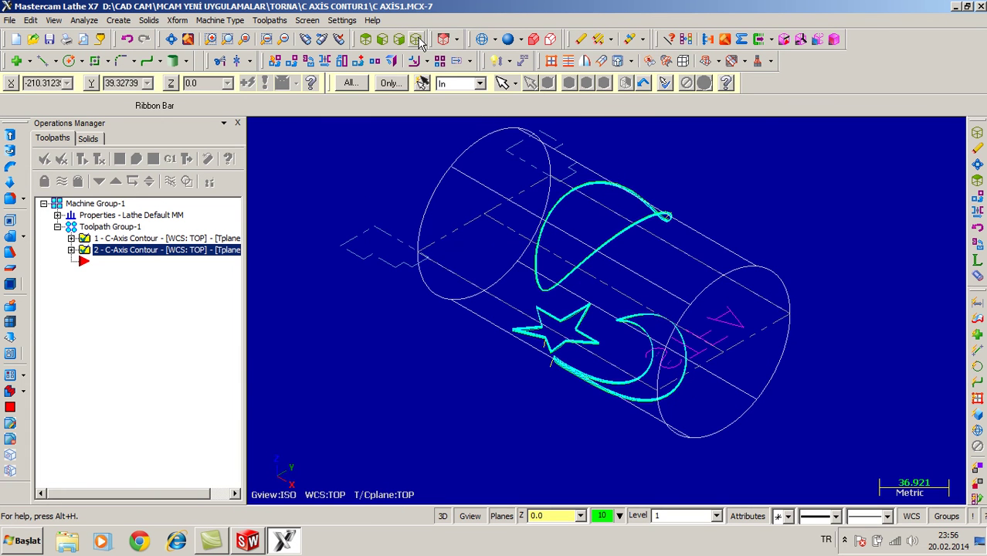
click(365, 40)
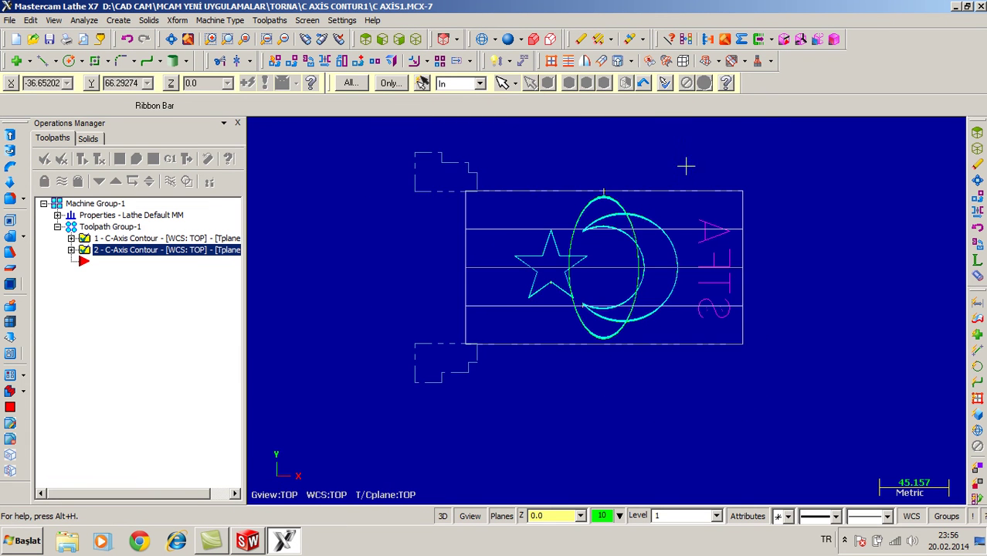
scroll(830, 194, up, 2)
Start a new C-Axis Contour toolpath from the Operations Manager.
right_click(140, 304)
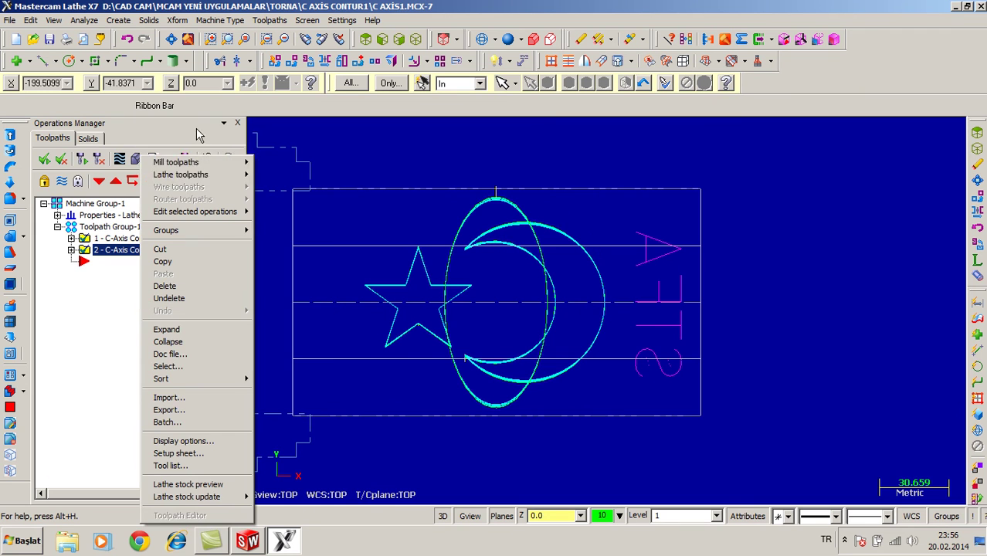
mouse_move(193, 175)
mouse_move(294, 371)
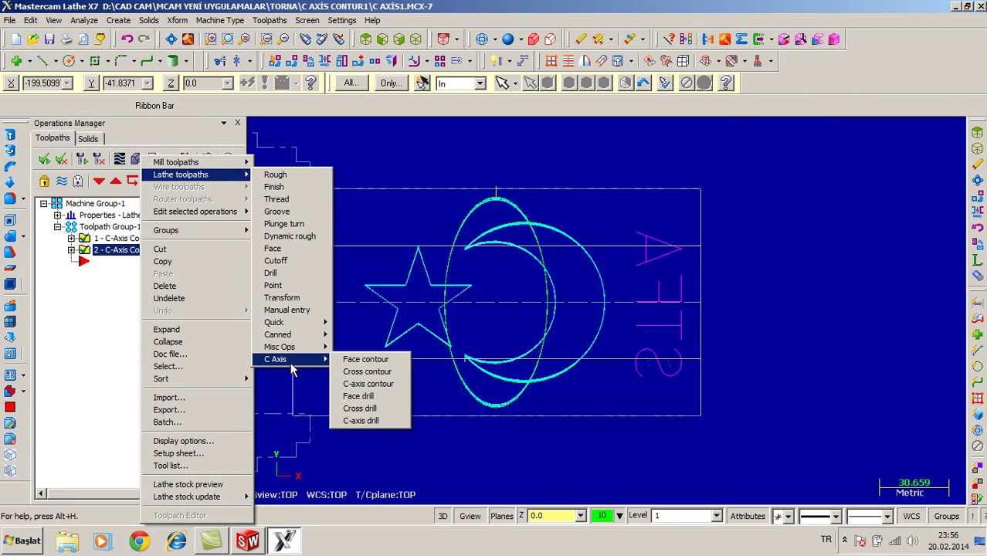
click(357, 384)
Window-chain the mirrored STFA letters and add the last letter outline.
click(101, 188)
mouse_move(629, 219)
mouse_down()
mouse_move(700, 388)
mouse_move(691, 385)
mouse_up()
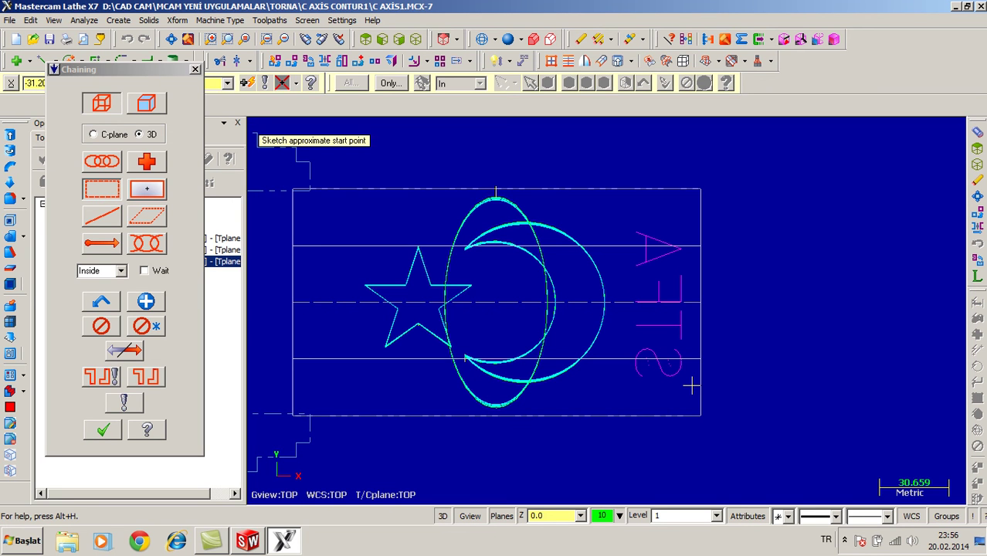
scroll(755, 302, up, 1)
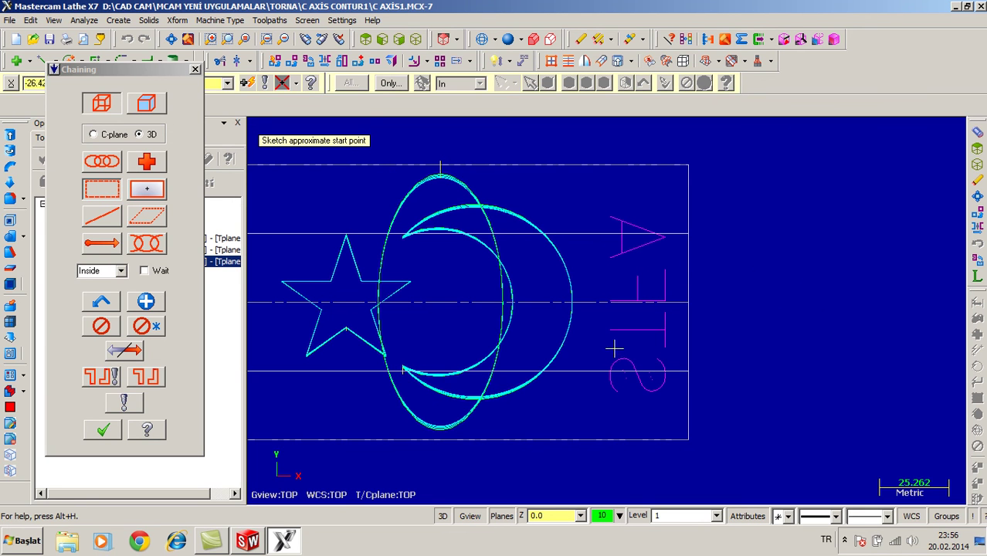
click(618, 393)
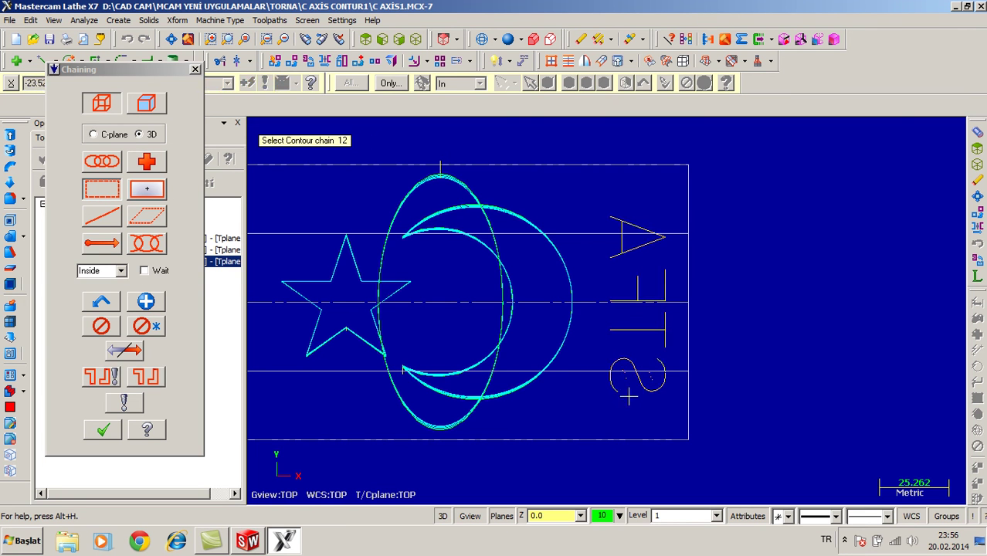
Accept the chains and review the Tool, Cut Parameters, Linking and Axis Combination pages.
click(103, 431)
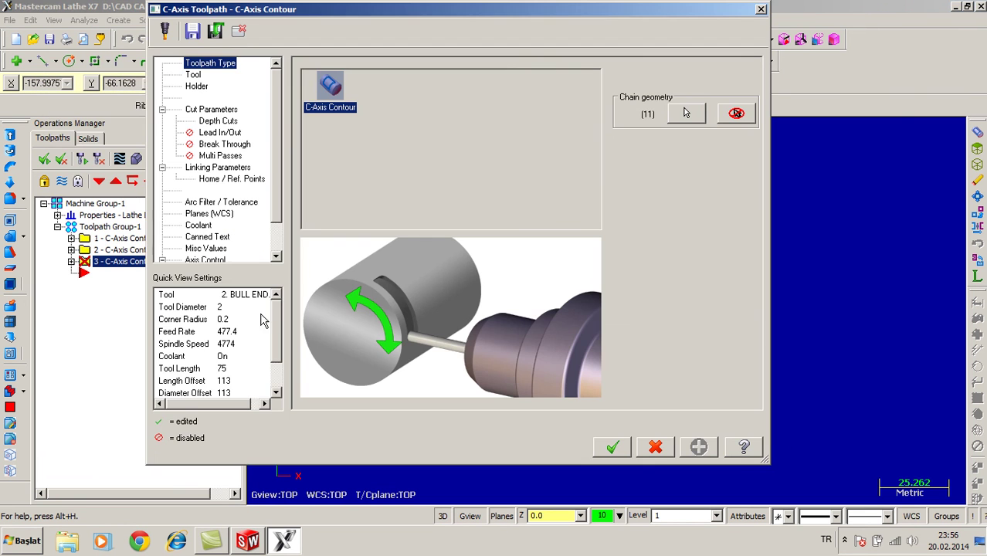
click(193, 75)
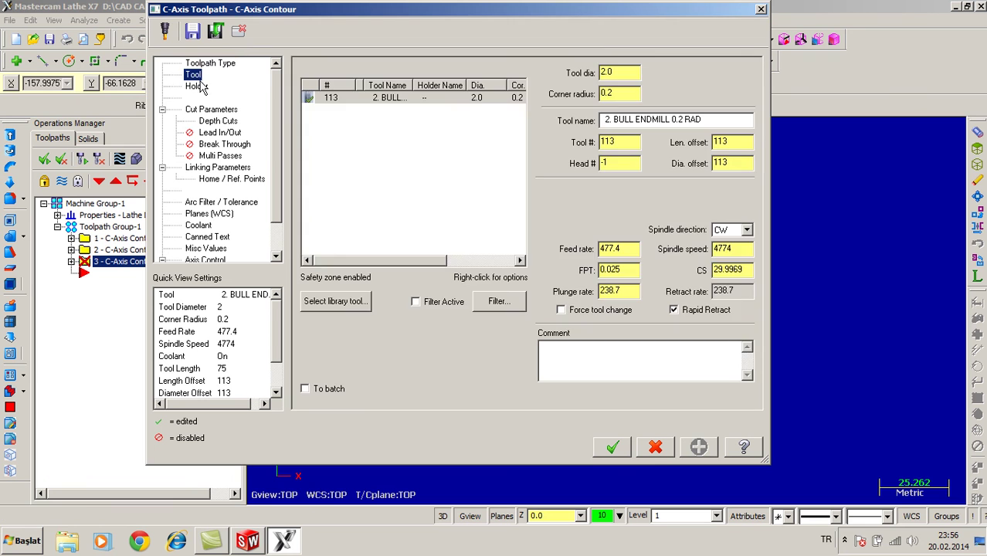
click(197, 85)
click(211, 109)
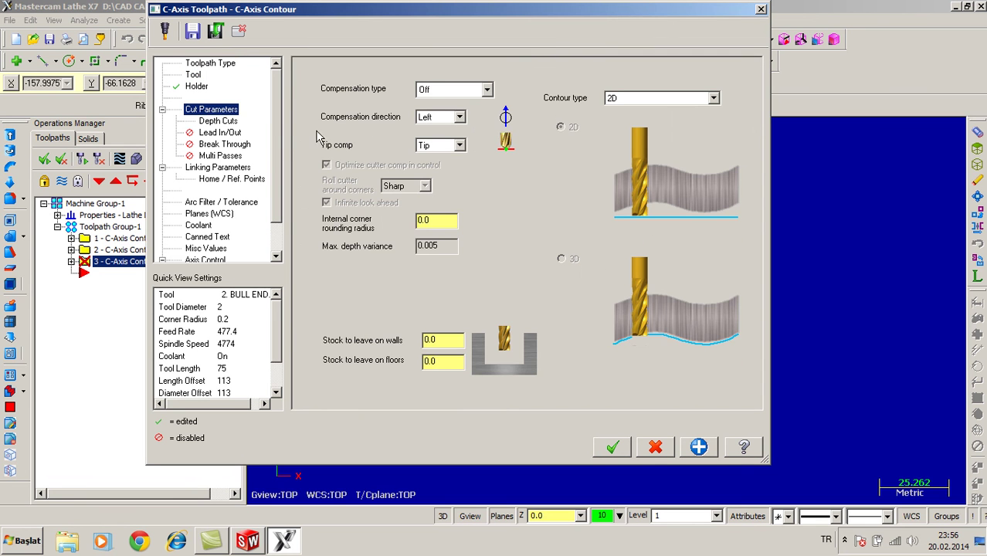
click(215, 122)
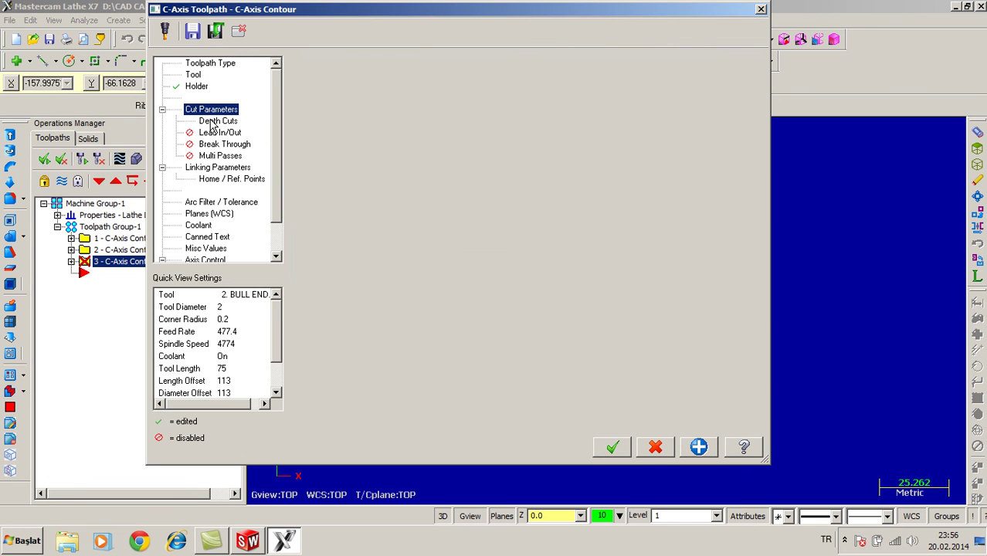
click(221, 167)
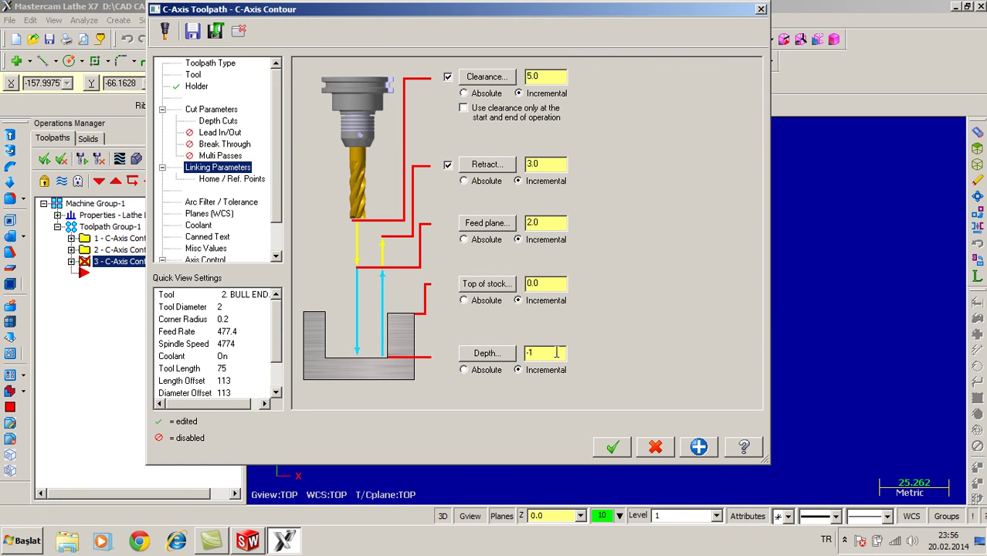
click(231, 204)
drag(280, 208, 278, 237)
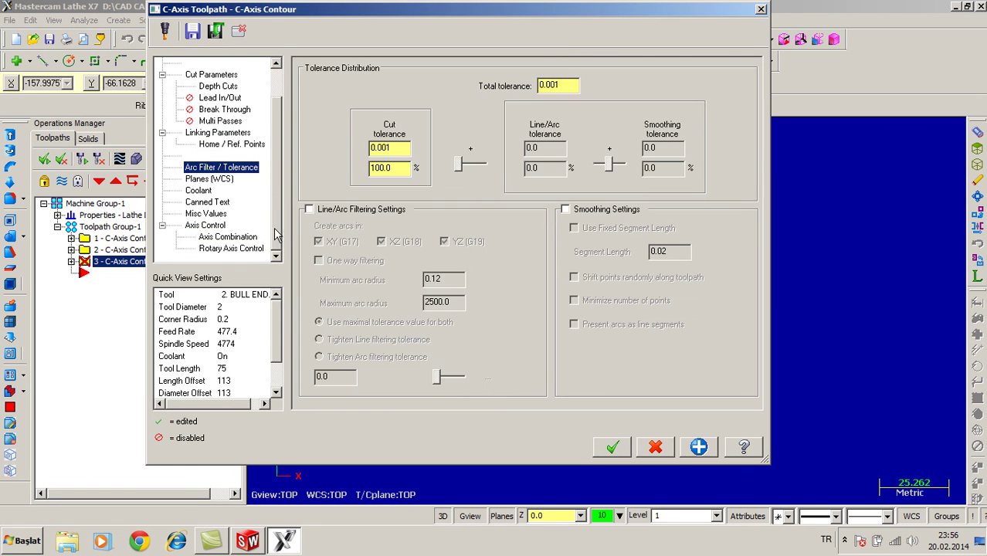
click(226, 236)
Turn off Unroll at rotary diameter 100, generate the toolpath, and launch verification in Isometric view.
click(247, 249)
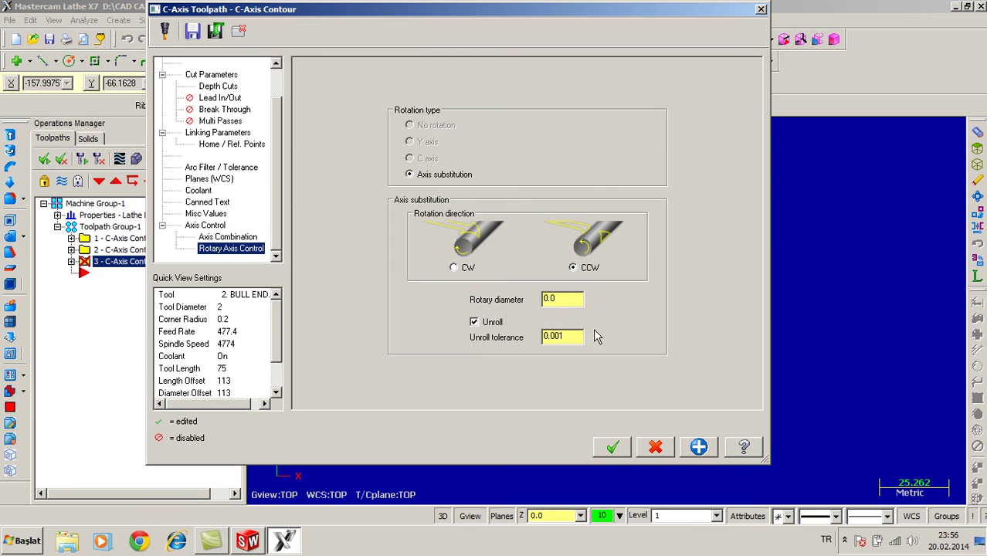
click(474, 323)
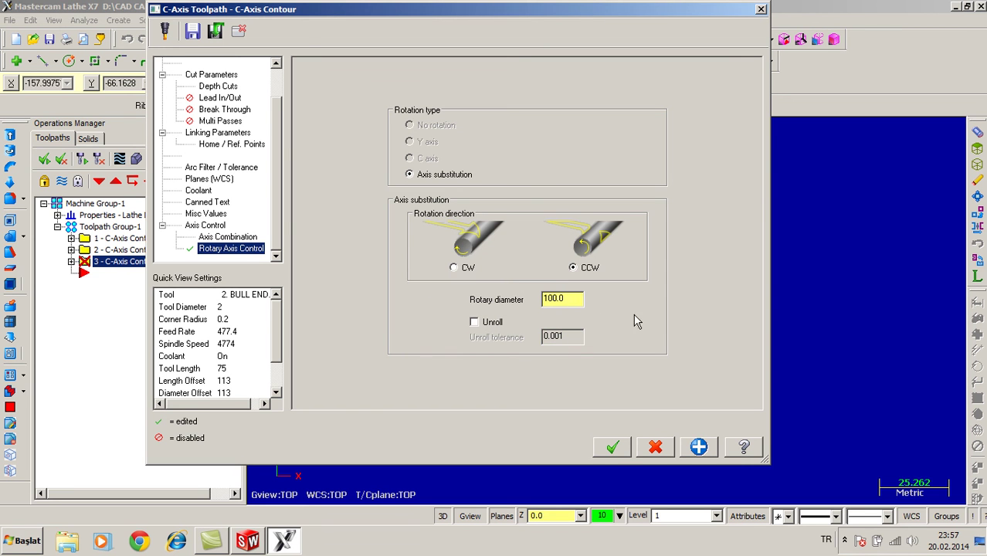
click(612, 448)
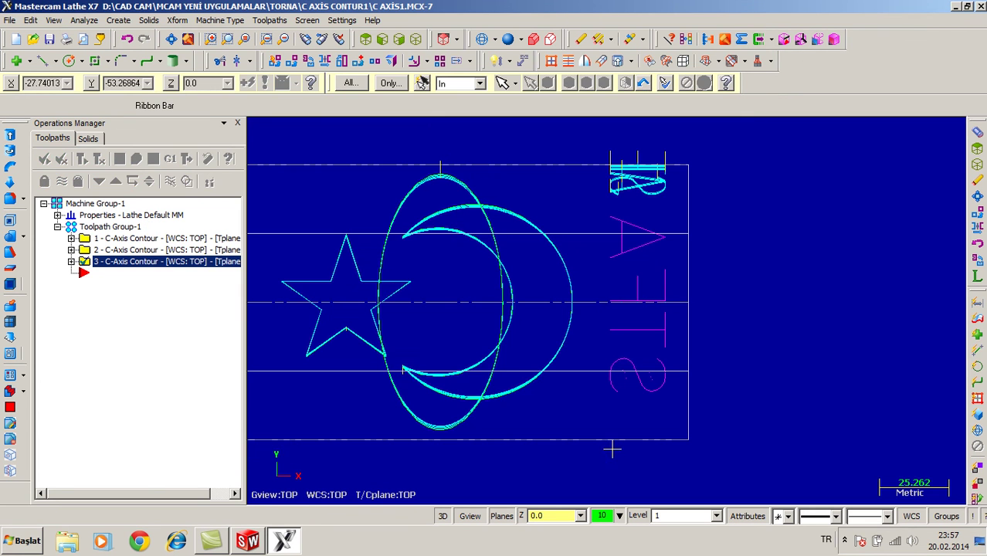
click(415, 40)
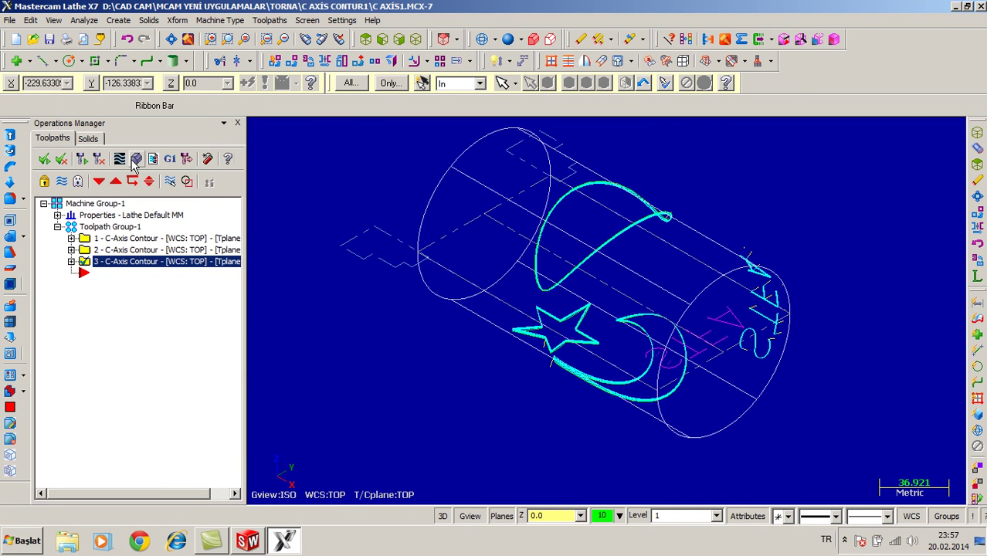
click(135, 163)
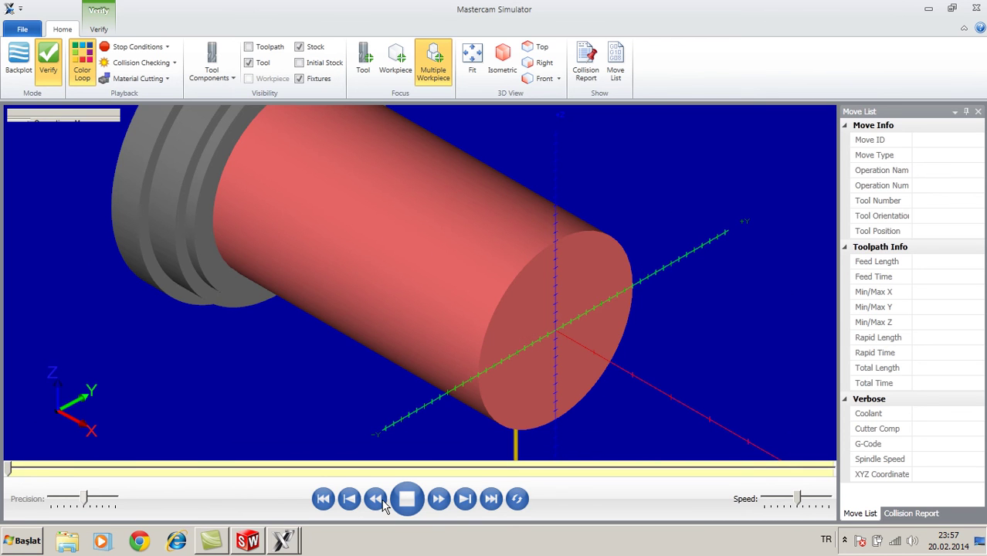
Run the verification from the first move through all 472 moves.
click(383, 502)
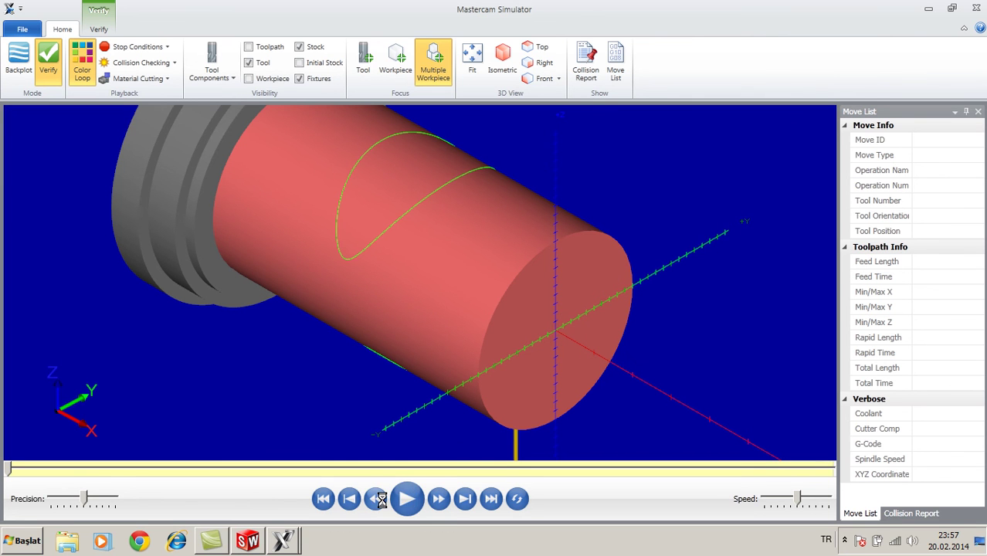
click(408, 499)
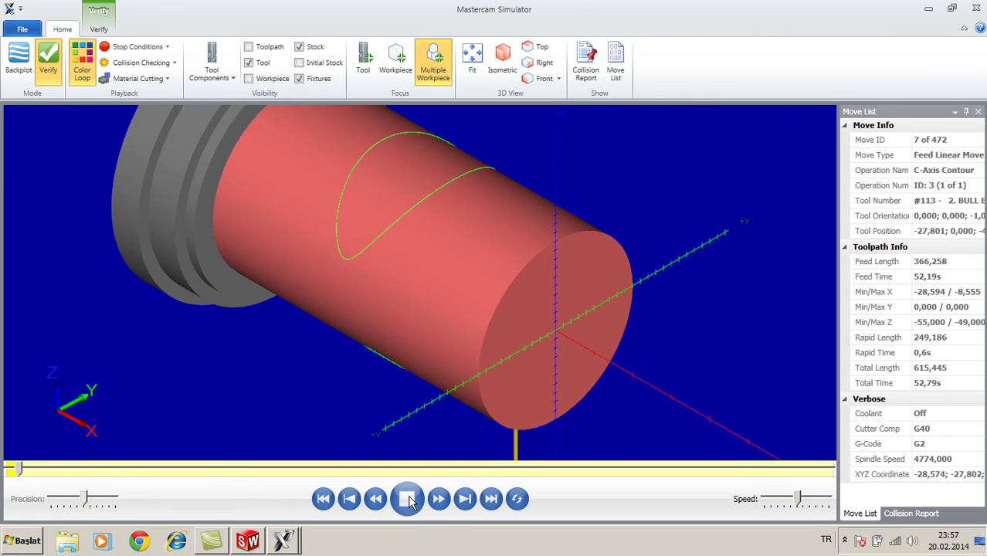
drag(337, 392, 468, 453)
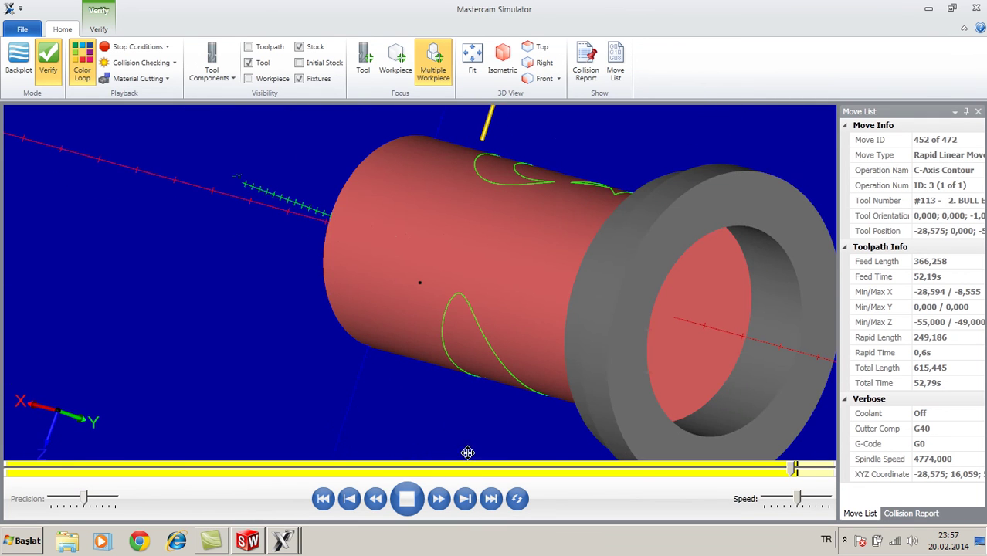
Inspect the STFA letters cut into the cylinder, then close the Simulator.
drag(633, 147, 533, 249)
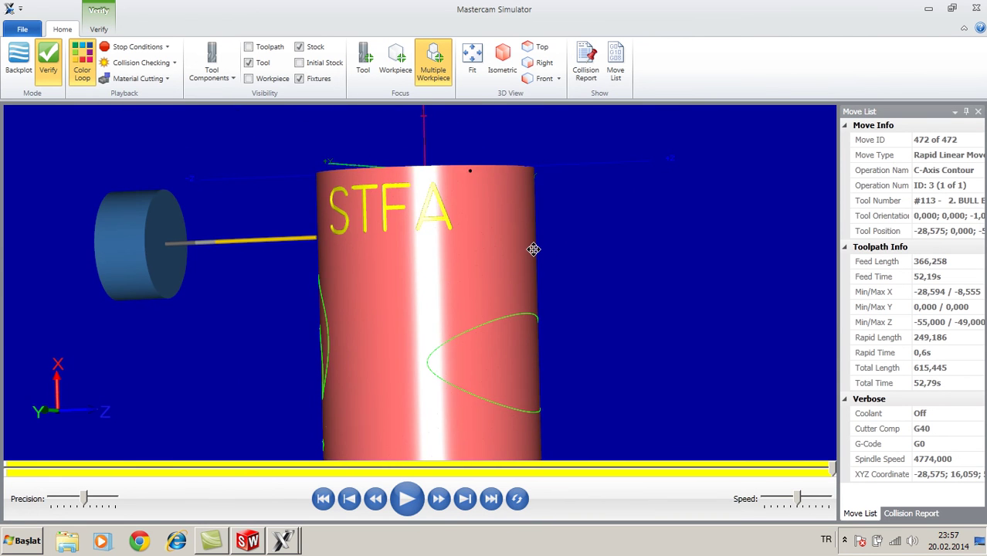
scroll(409, 229, up, 4)
drag(400, 199, 363, 199)
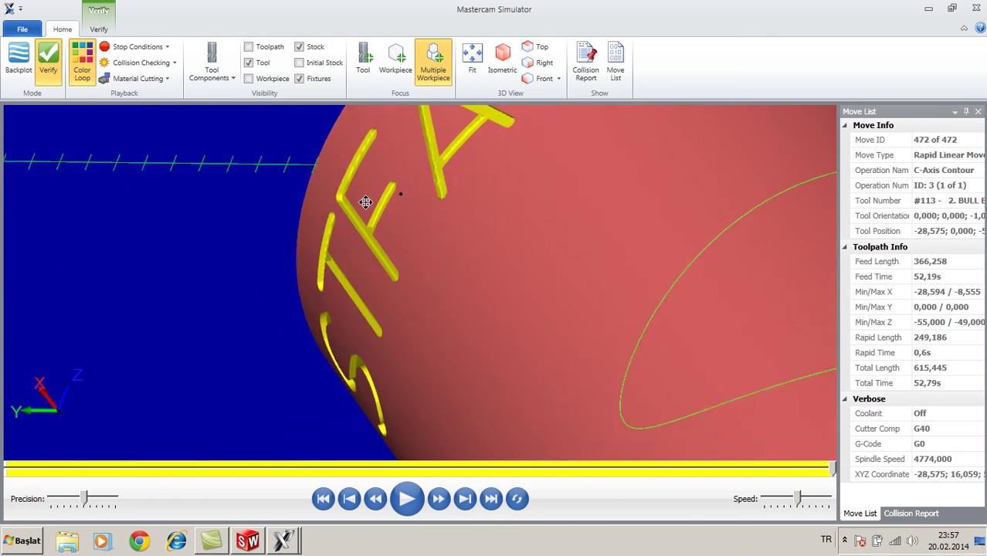
click(503, 54)
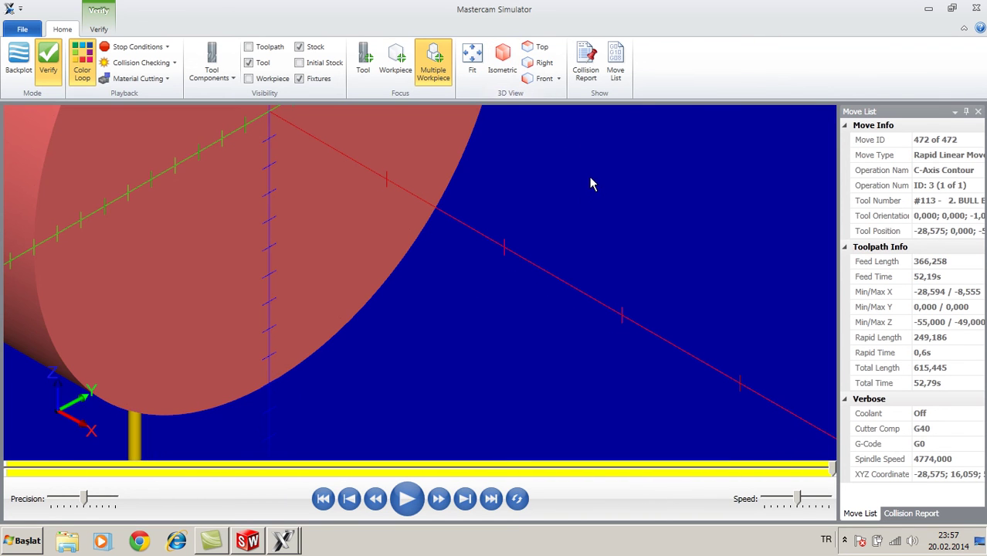
scroll(618, 224, down, 3)
scroll(643, 210, up, 3)
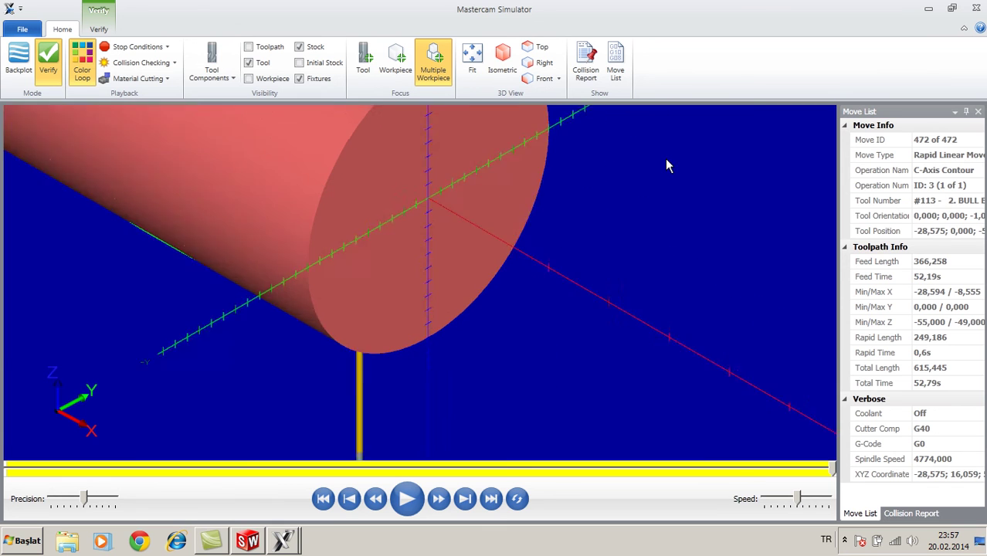
click(975, 9)
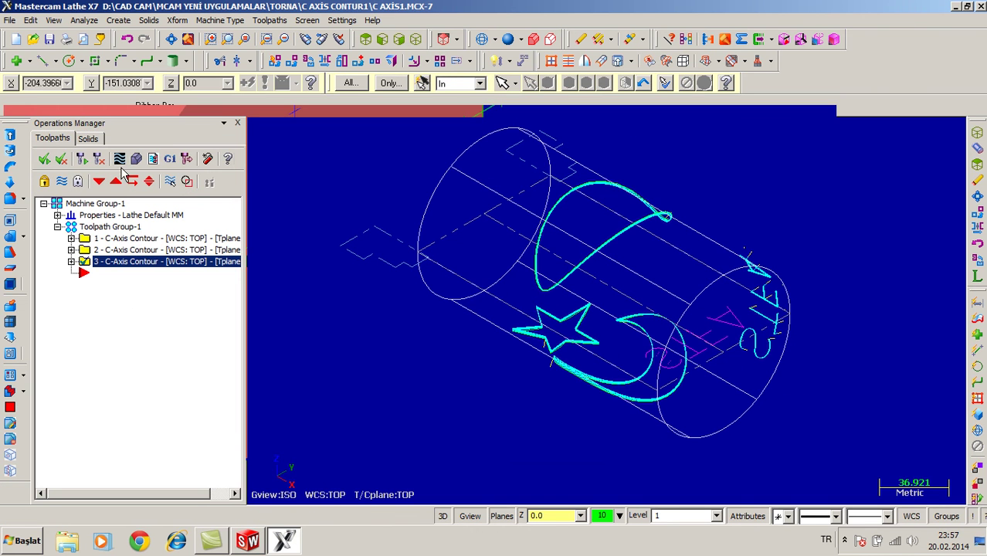
click(120, 159)
click(253, 128)
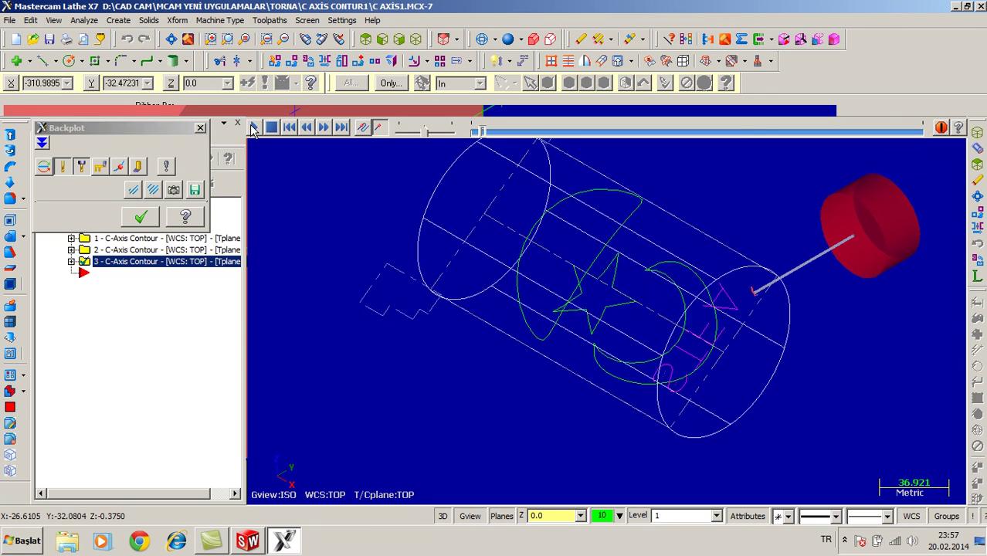
drag(425, 134, 447, 131)
middle_drag(763, 208, 669, 325)
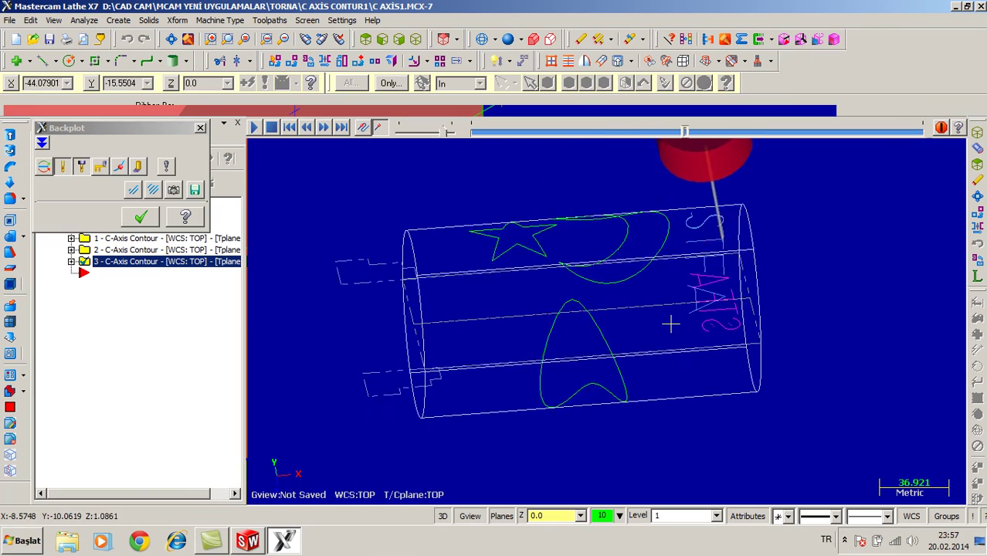
click(416, 38)
click(140, 217)
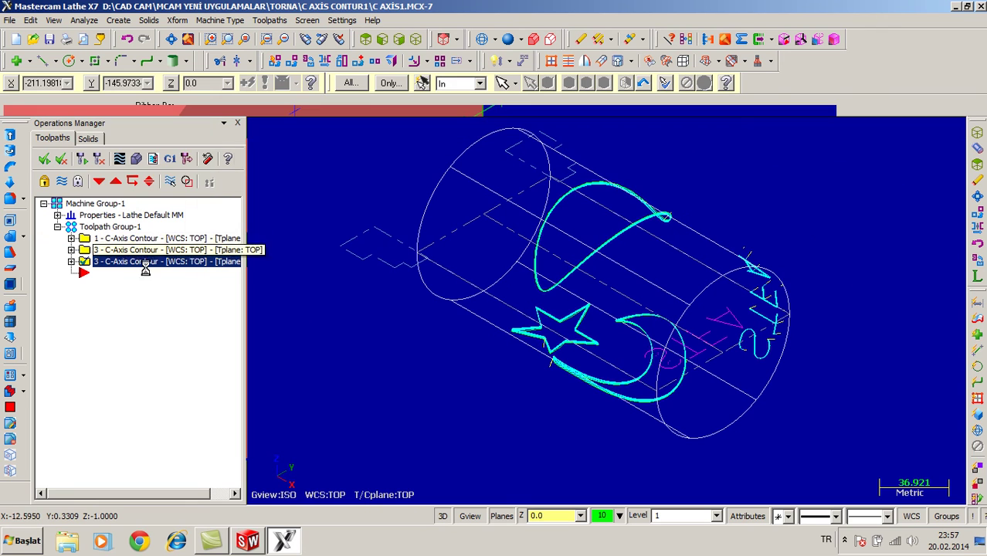